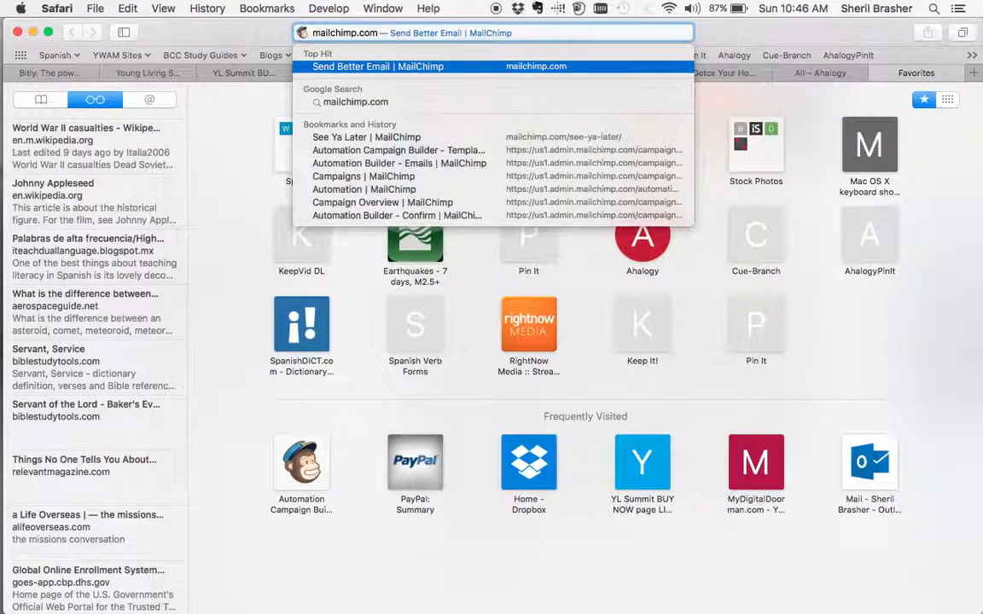
Open mailchimp.com and log in to the account with the saved credentials.
key("Return")
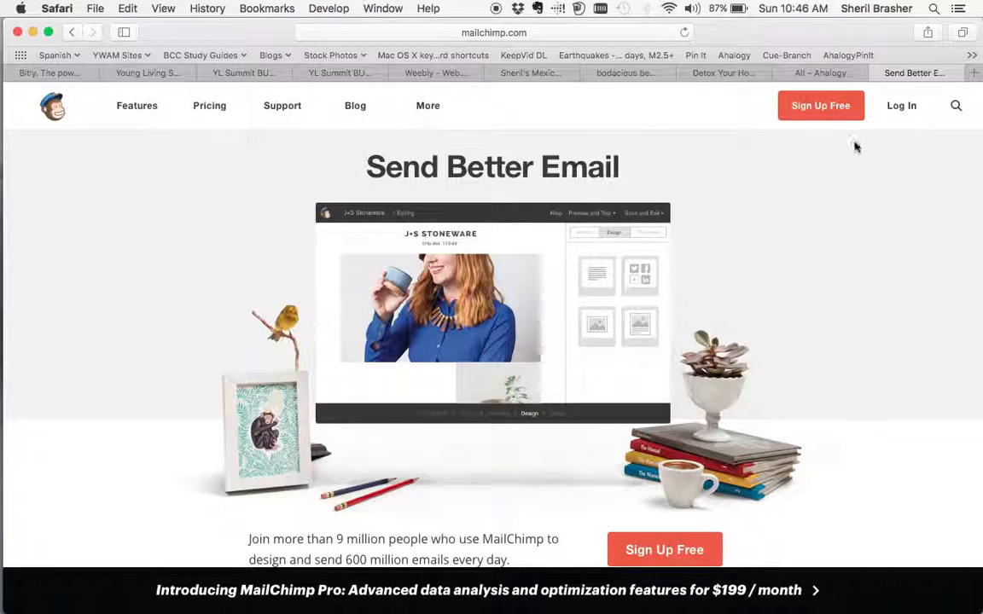
left_click(899, 108)
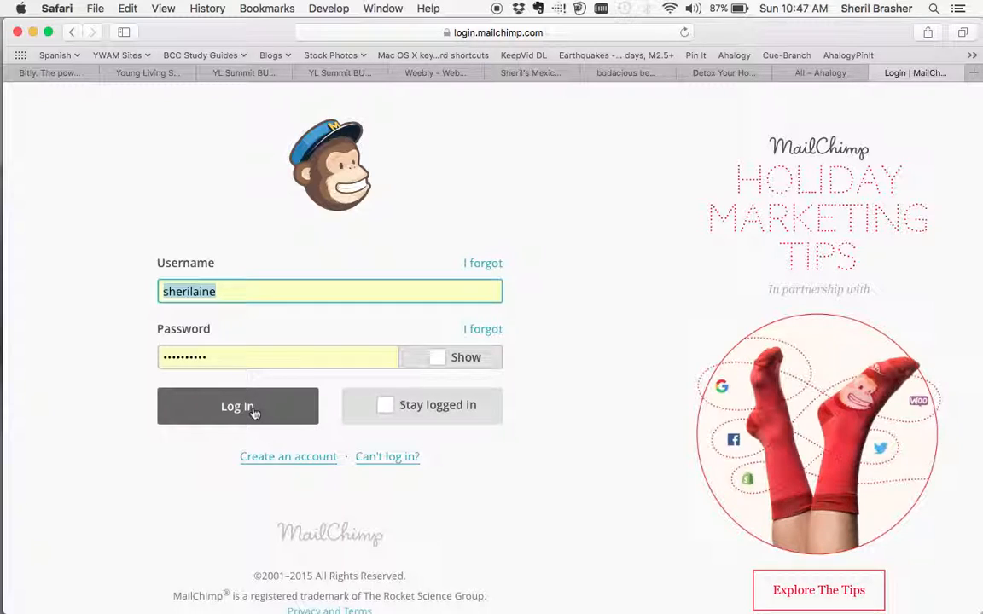
left_click(253, 413)
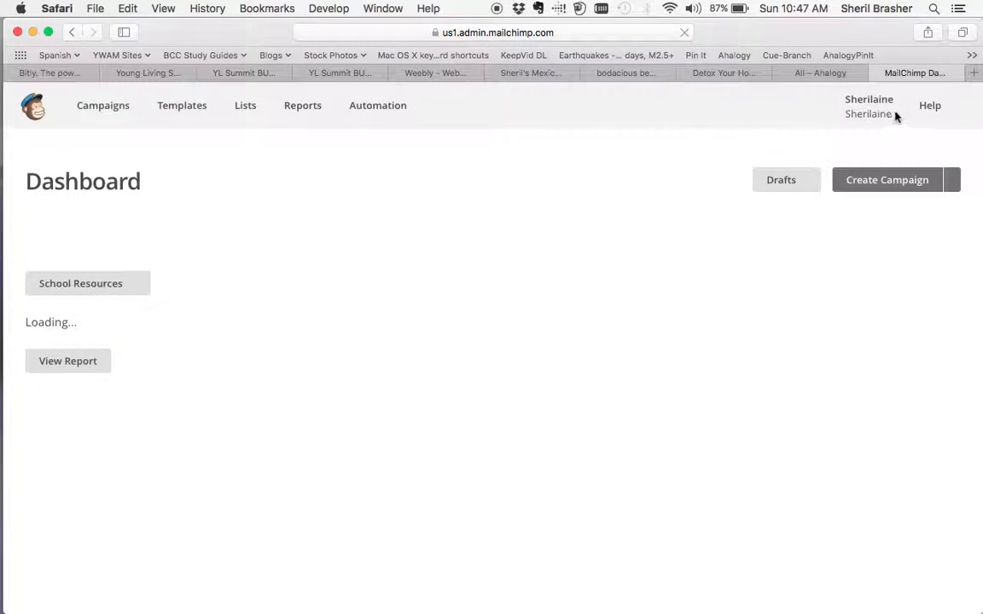
View the account overview page, and return to the dashboard.
left_click(879, 110)
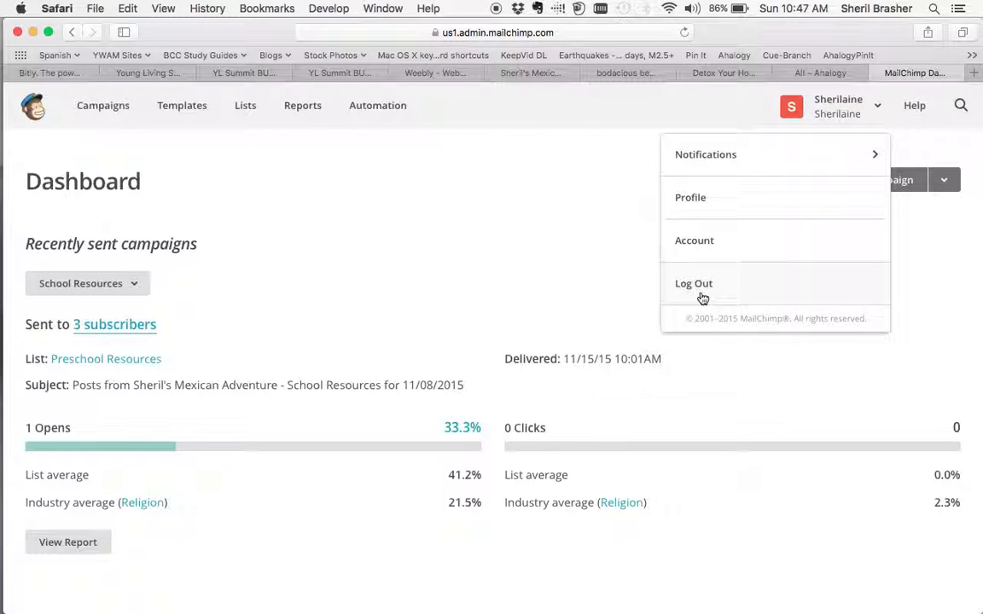
left_click(707, 257)
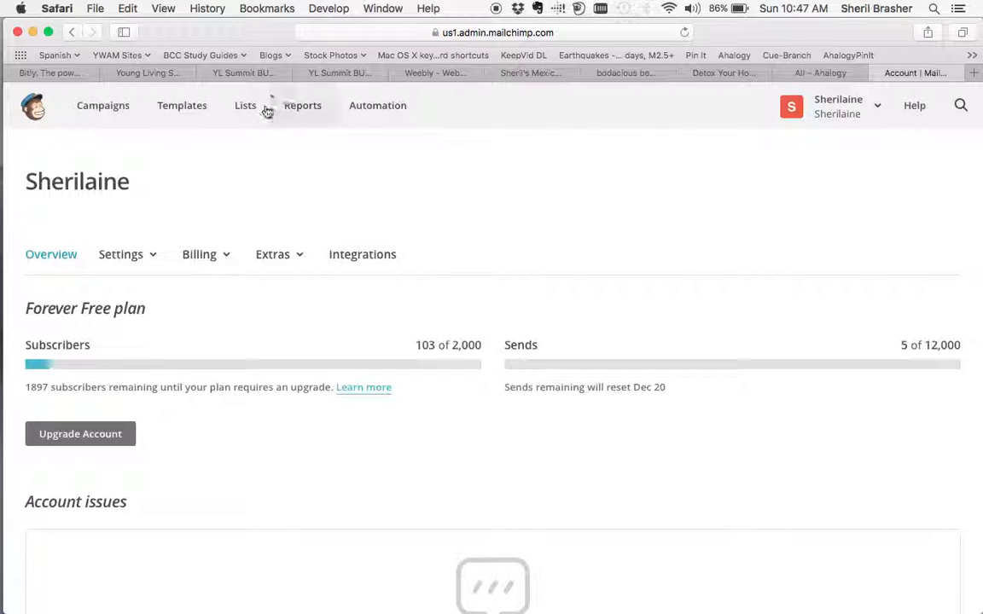
left_click(31, 102)
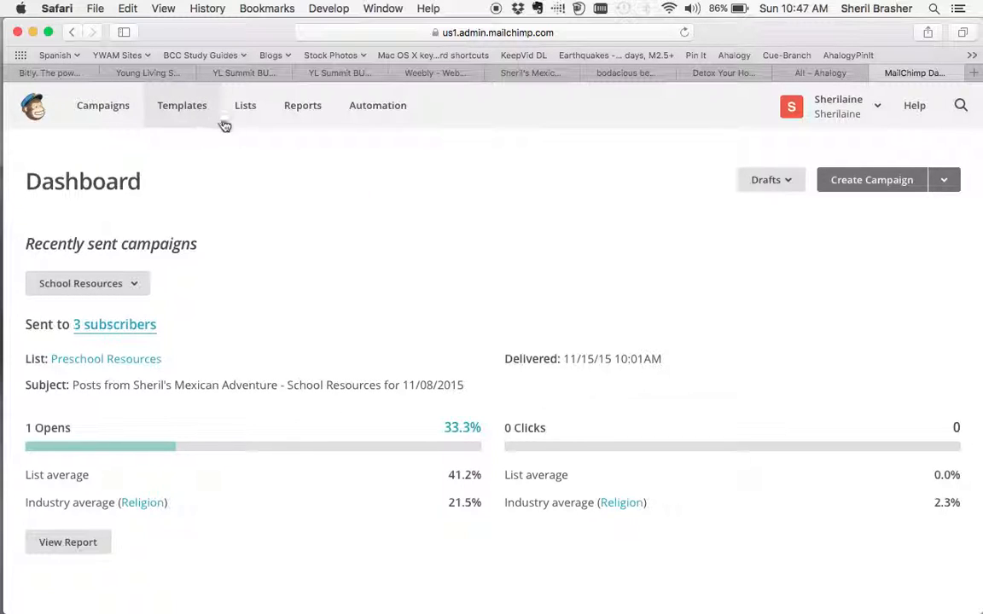
Create an automation workflow for The Oily Plunge list using the Educate Subscribers workflow type.
left_click(382, 106)
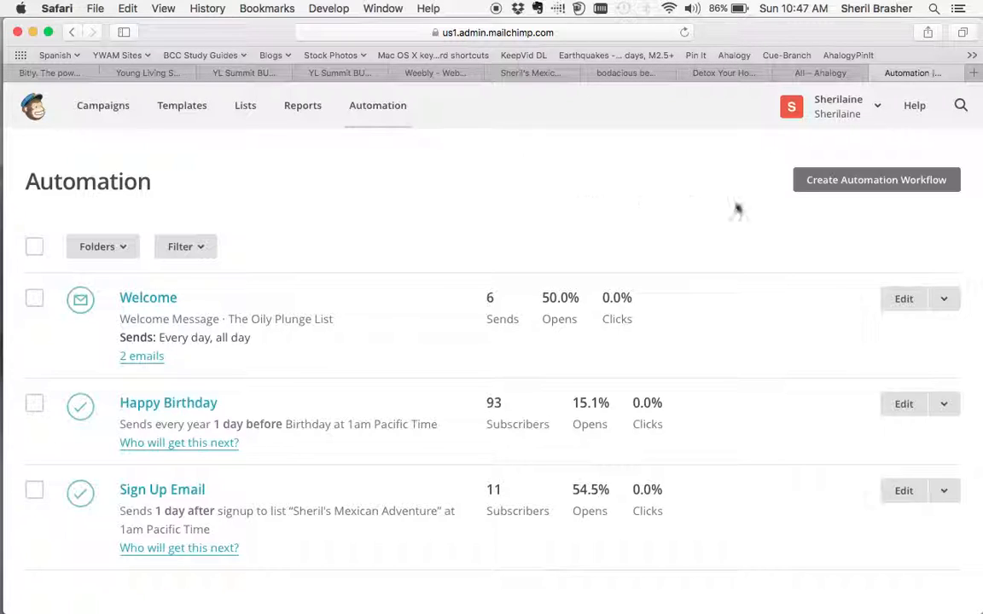
left_click(854, 182)
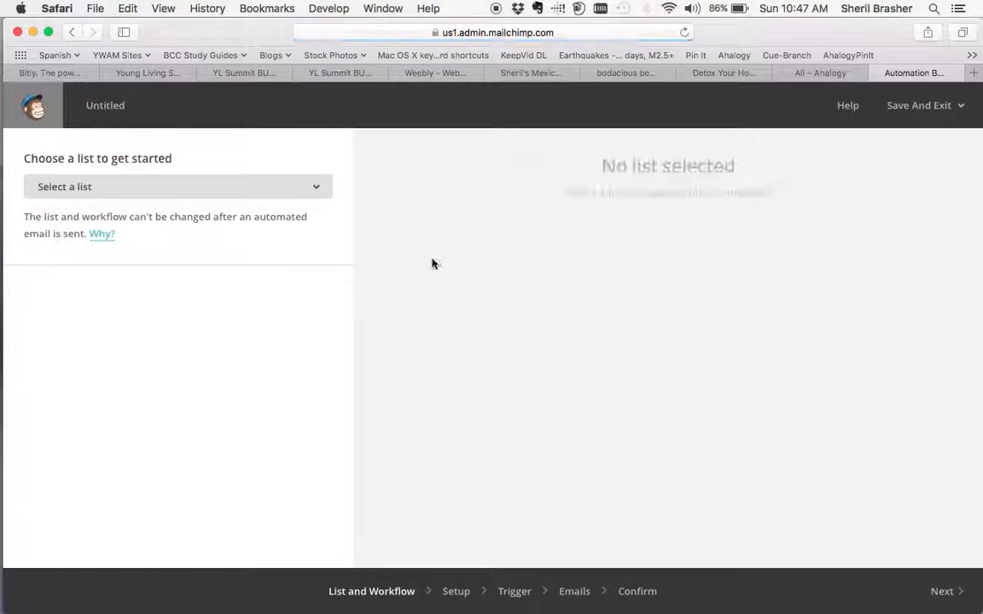
left_click(318, 187)
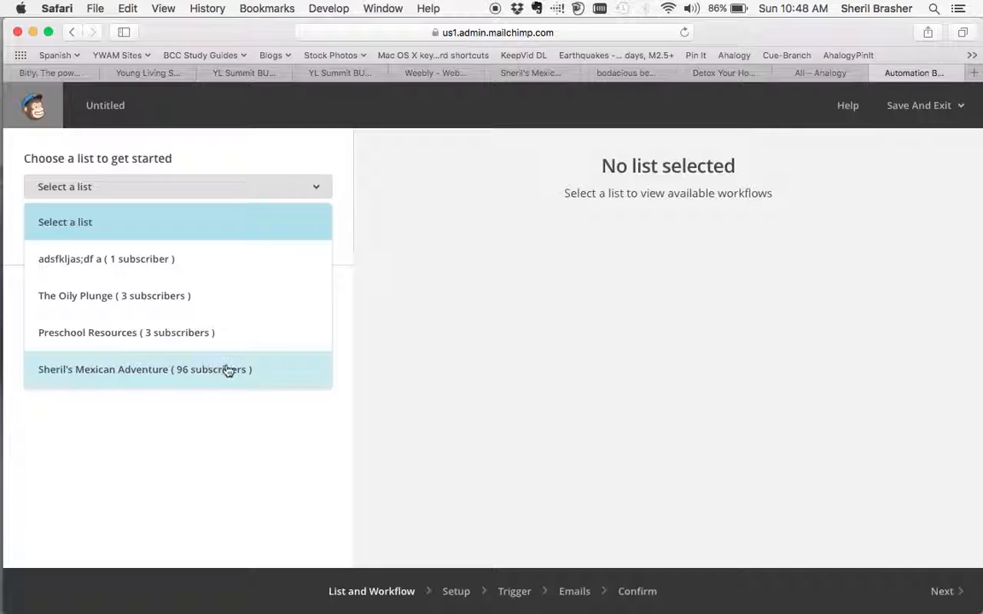
left_click(216, 303)
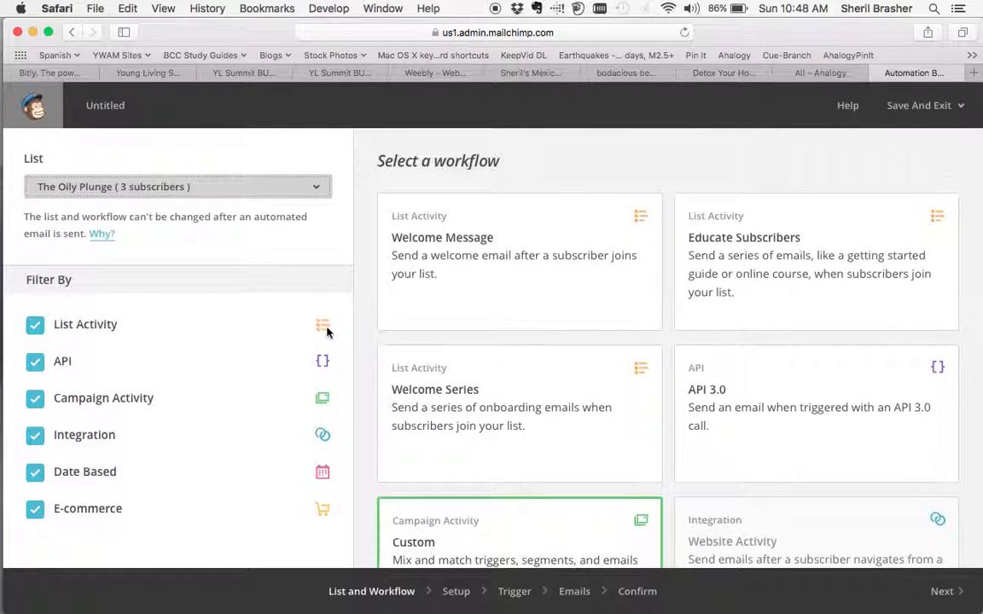
scroll(382, 362, "down", 1)
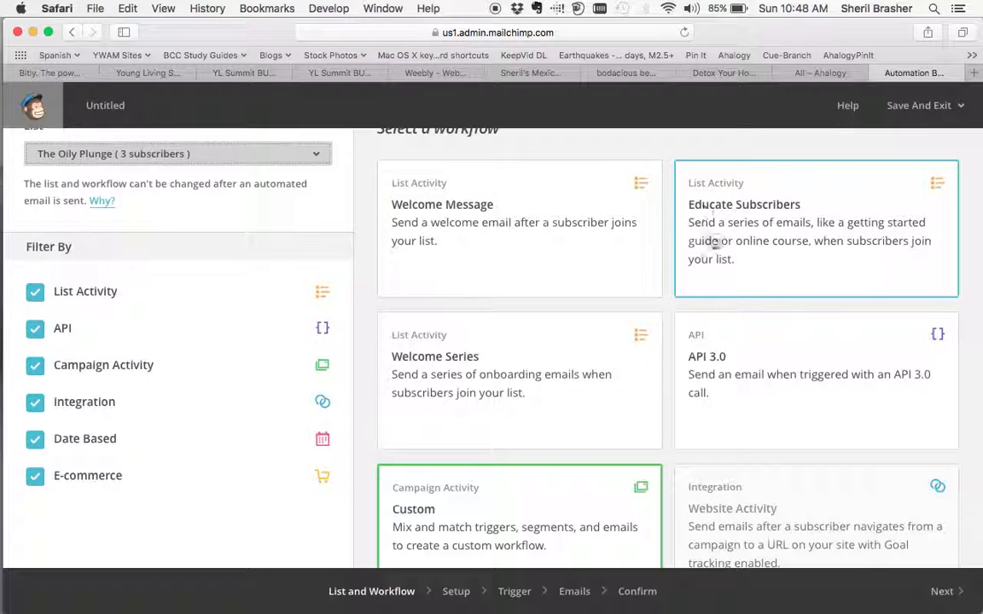
left_click(779, 268)
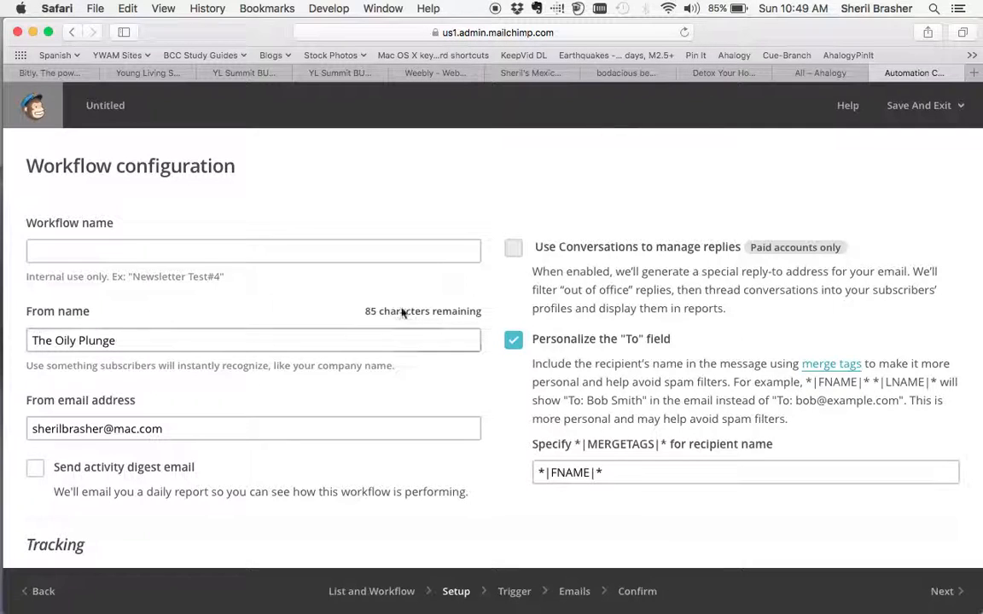
Name the workflow "New YL Members".
left_click(318, 249)
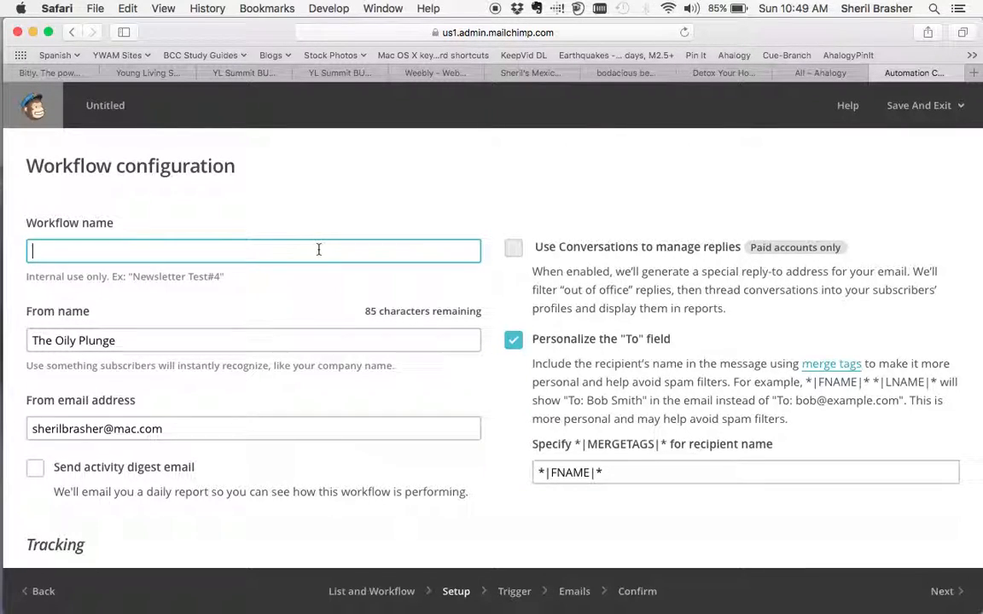
type("New")
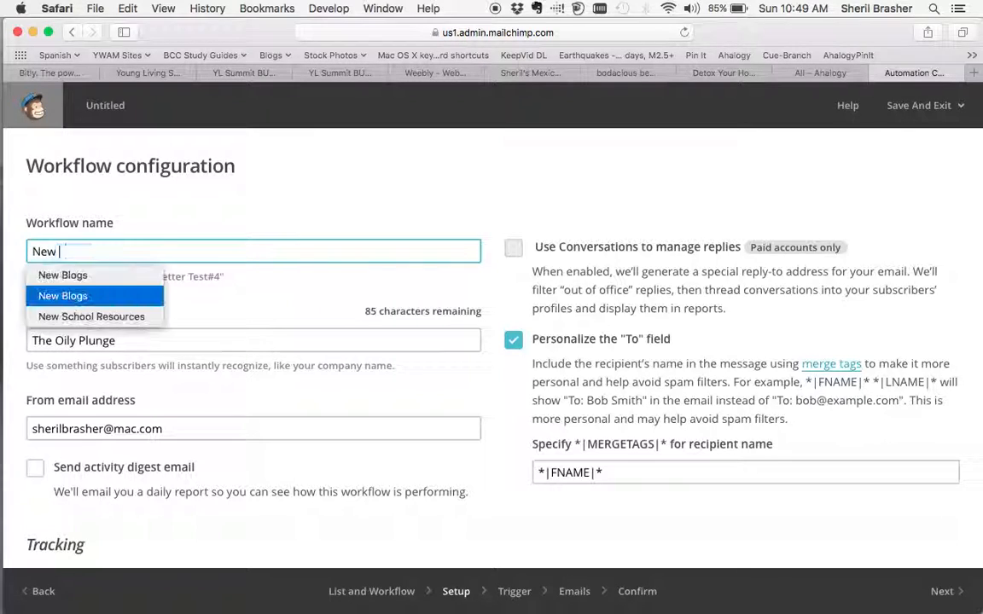
type(" Sc")
key("BackSpace")
key("BackSpace")
key("BackSpace")
type("M")
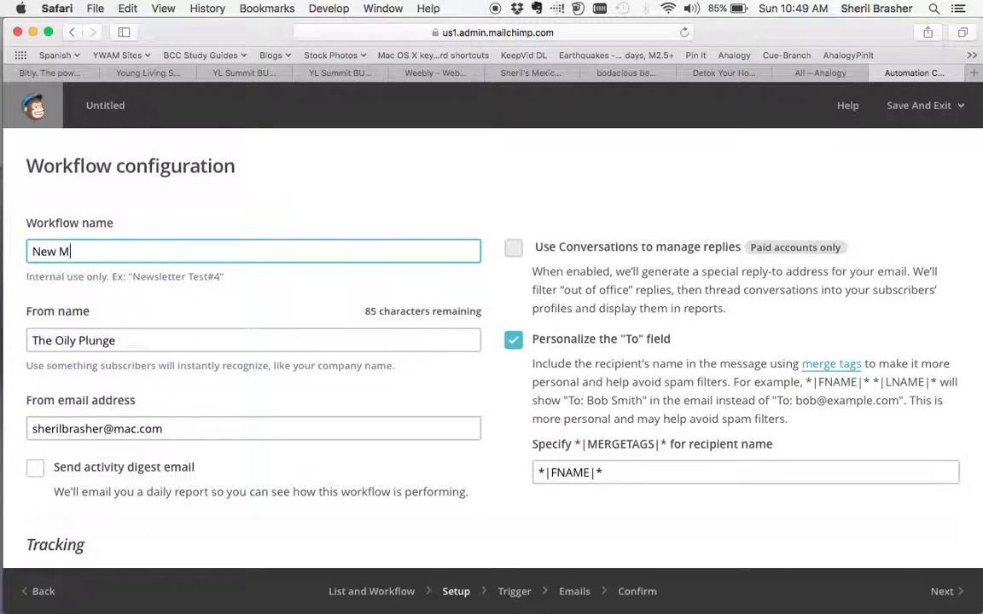
key("BackSpace")
type("YL Mem")
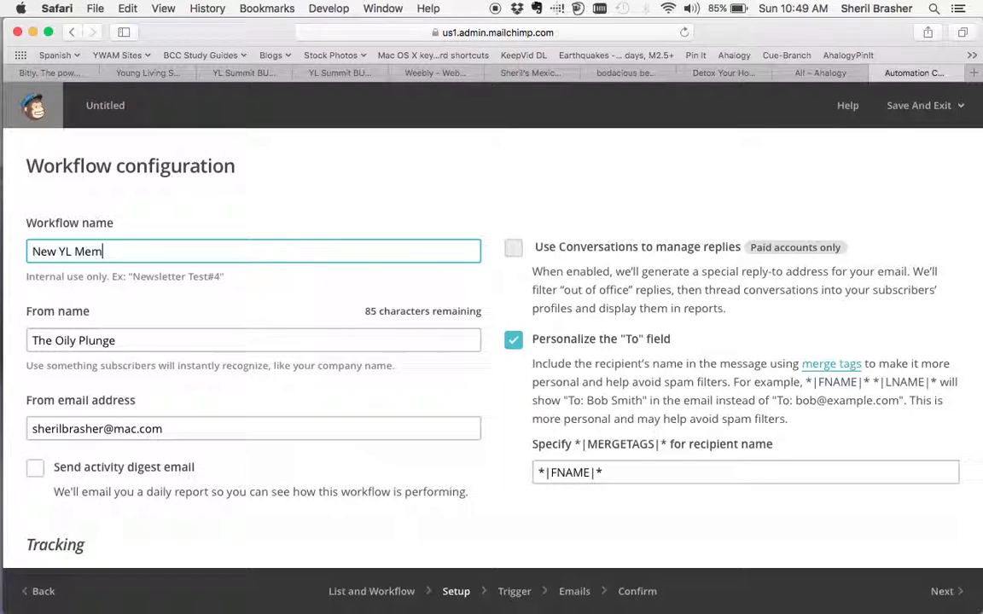
type("bers")
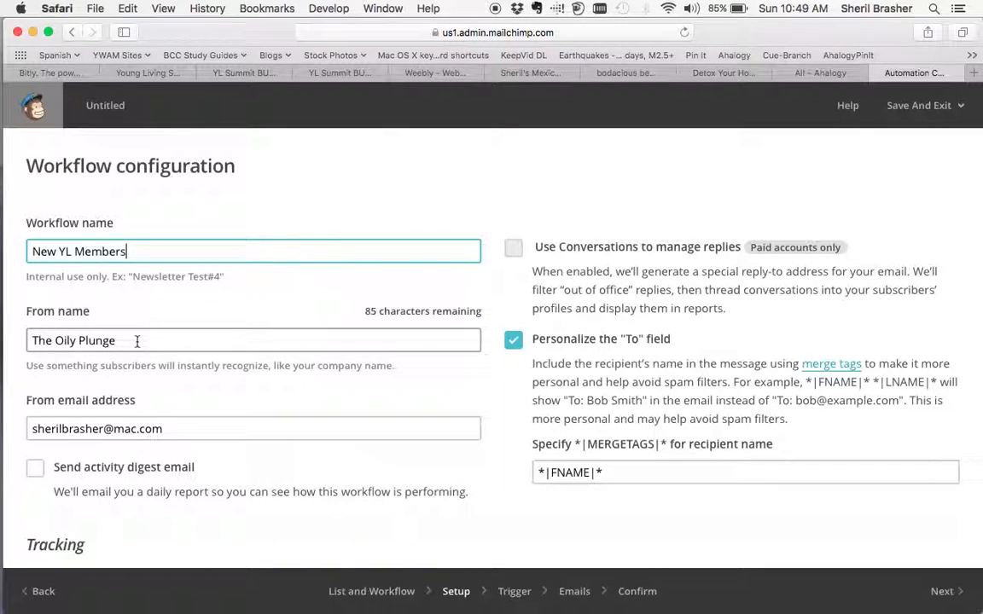
Append a comma and the sender's full name to the workflow's From name, after "The Oily Plunge".
left_click(122, 342)
type(", Sheril Brasher")
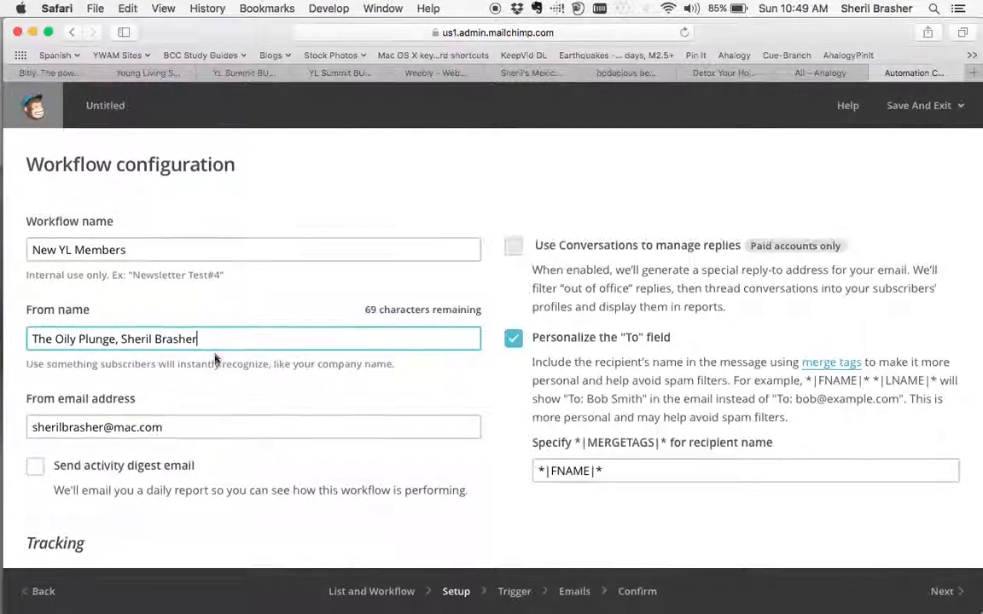
Enable Auto-convert video in the workflow configuration, keeping the other tracking options, and continue to the trigger setup.
scroll(215, 358, "down", 2)
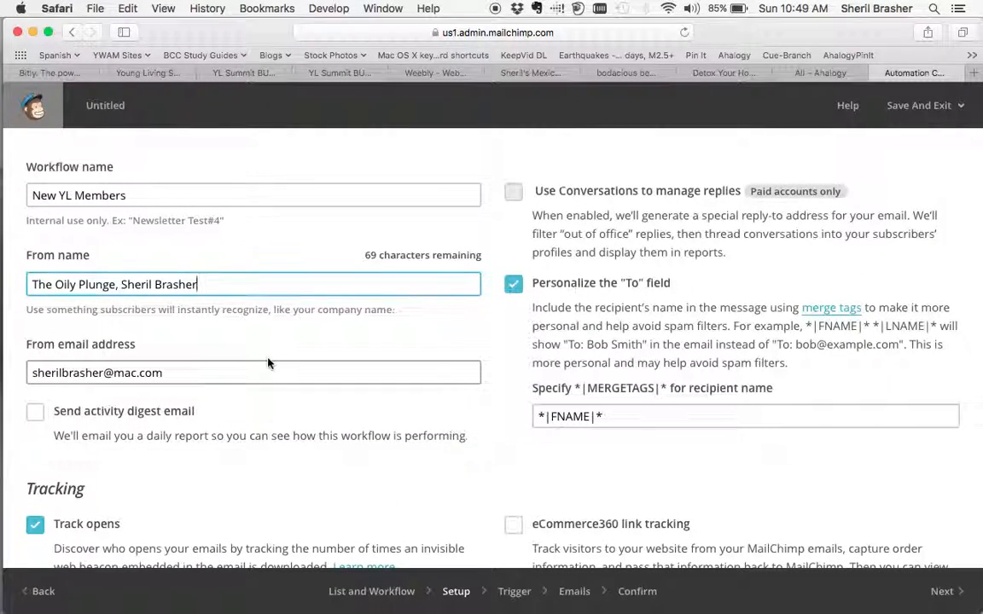
scroll(268, 362, "down", 1)
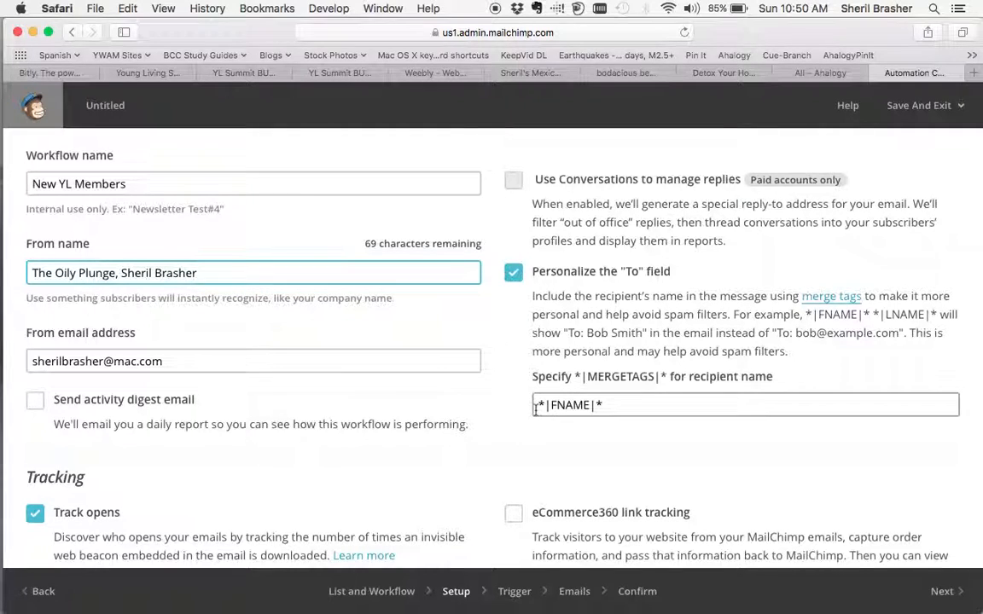
scroll(533, 408, "down", 1)
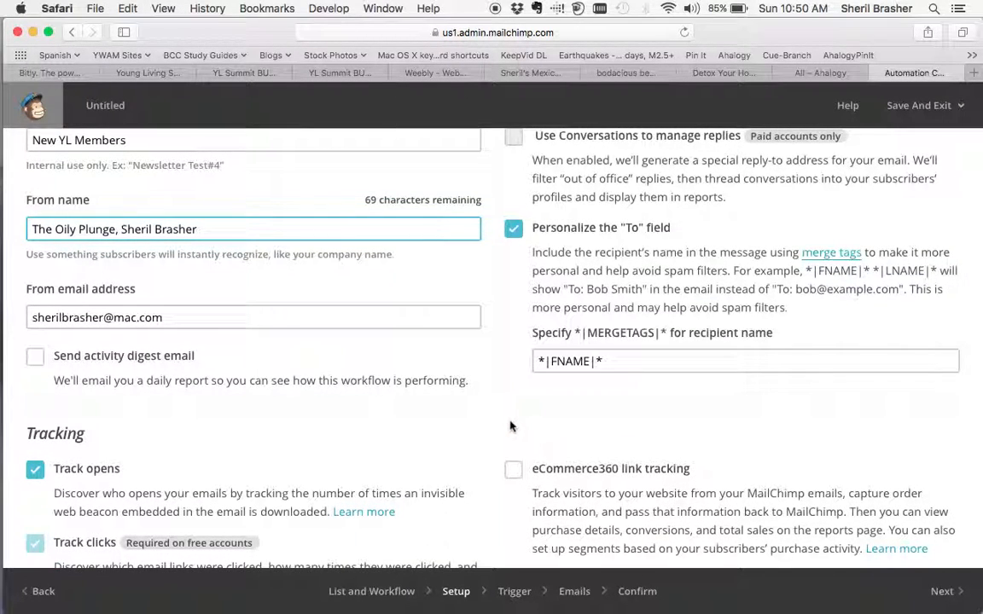
scroll(510, 427, "down", 1)
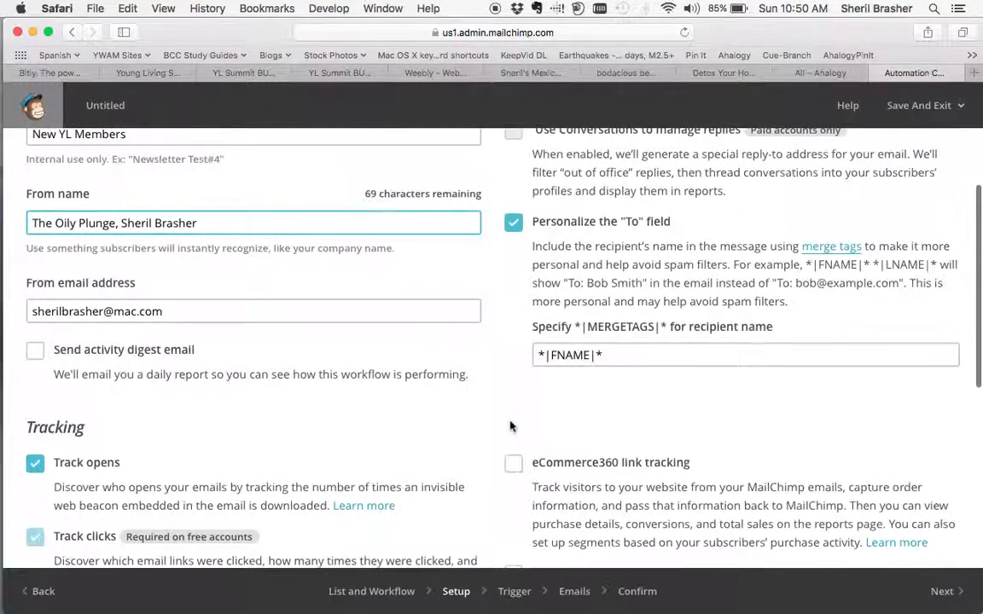
scroll(511, 427, "up", 1)
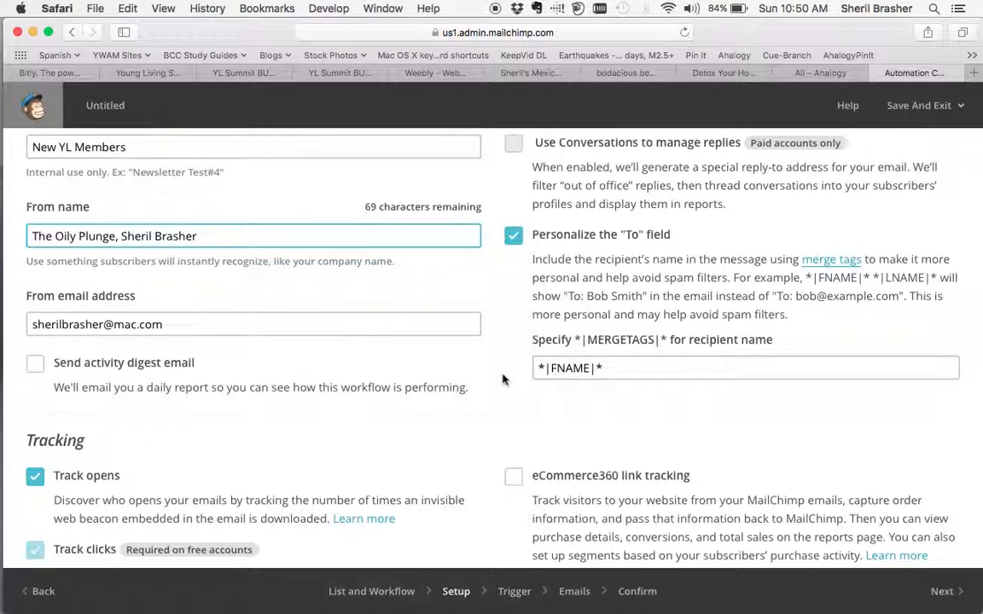
scroll(503, 378, "down", 10)
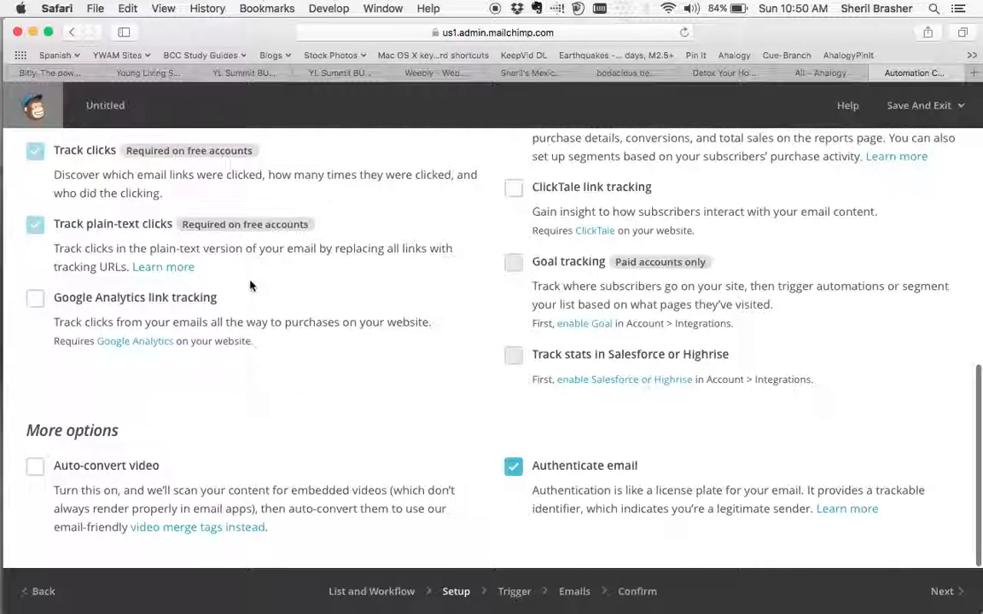
left_click(35, 467)
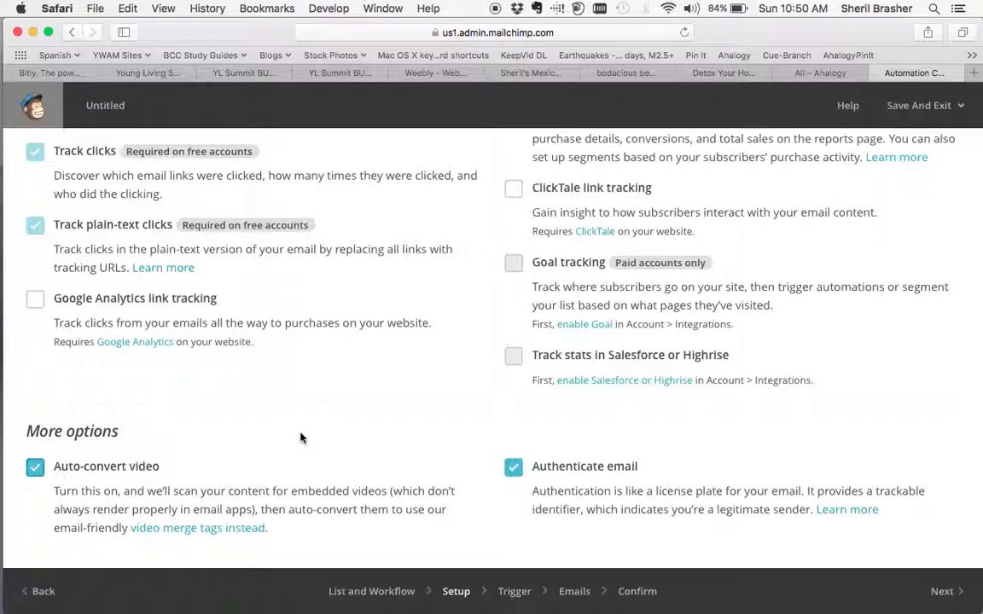
scroll(300, 437, "up", 2)
scroll(691, 411, "down", 2)
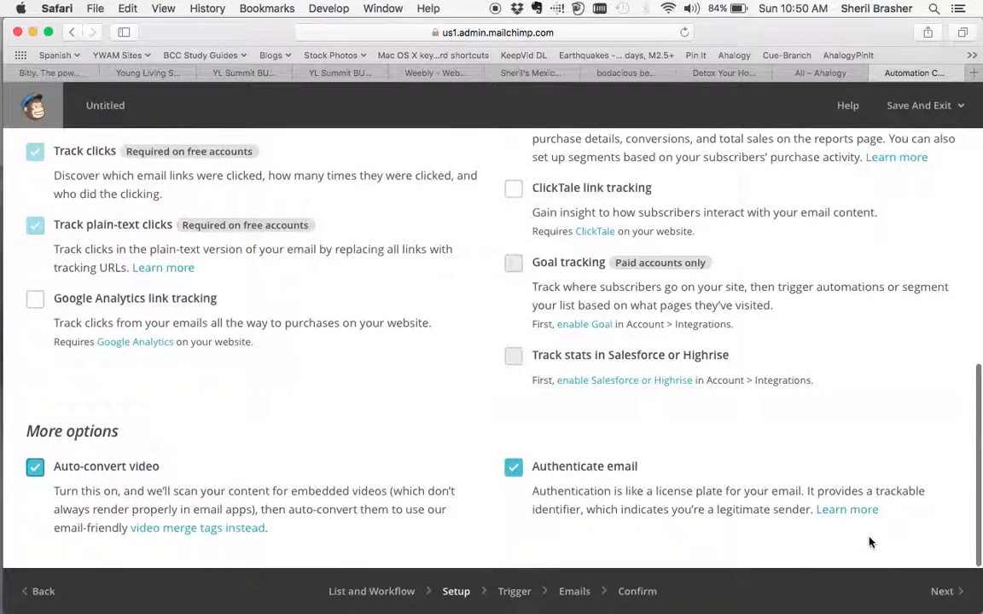
left_click(943, 592)
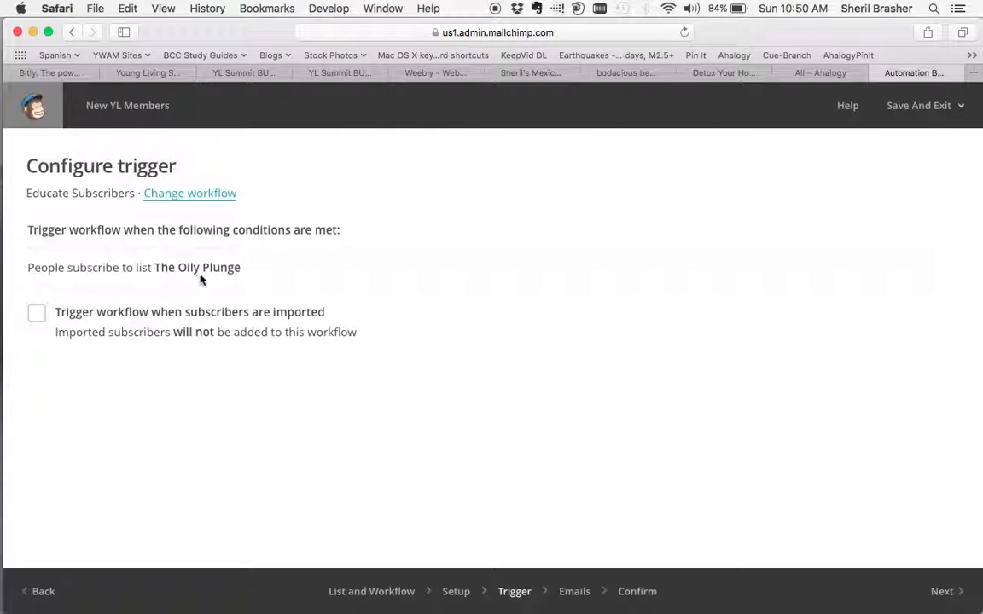
Set the workflow to trigger when subscribers are imported as well, and add the recommended 5 emails to it.
left_click(38, 315)
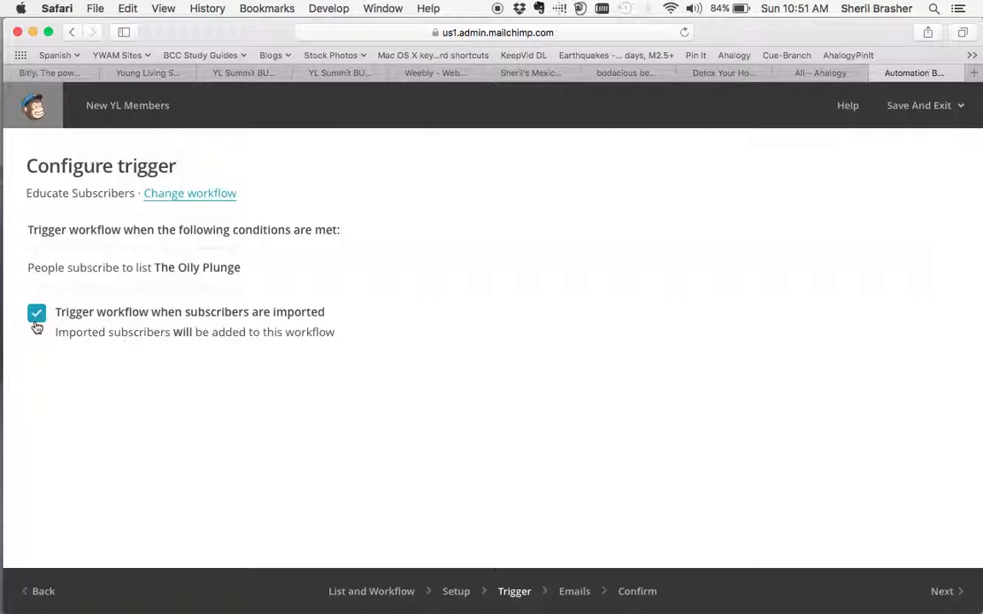
left_click(952, 598)
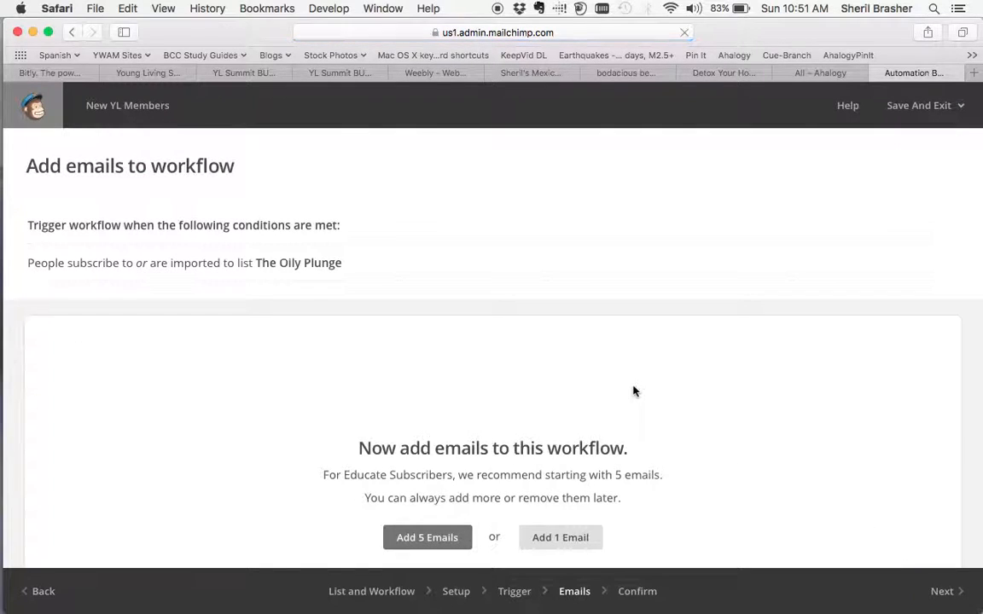
scroll(313, 406, "down", 2)
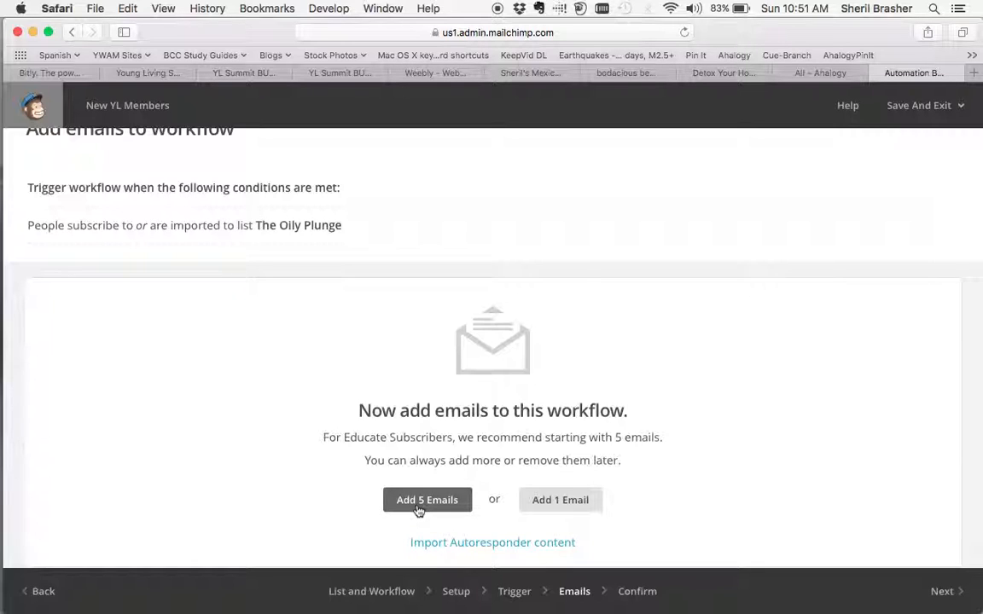
scroll(322, 508, "down", 2)
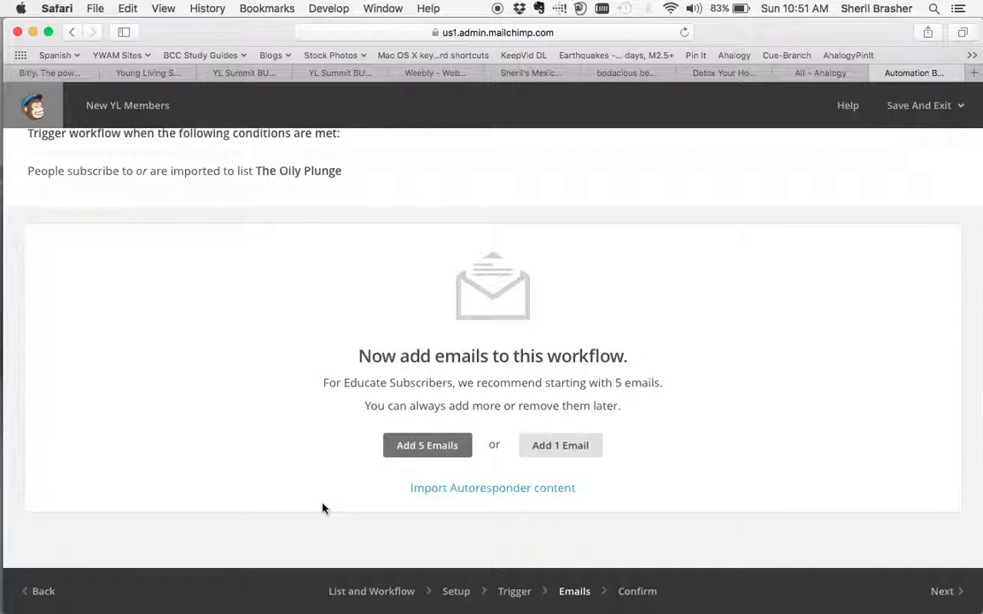
left_click(417, 452)
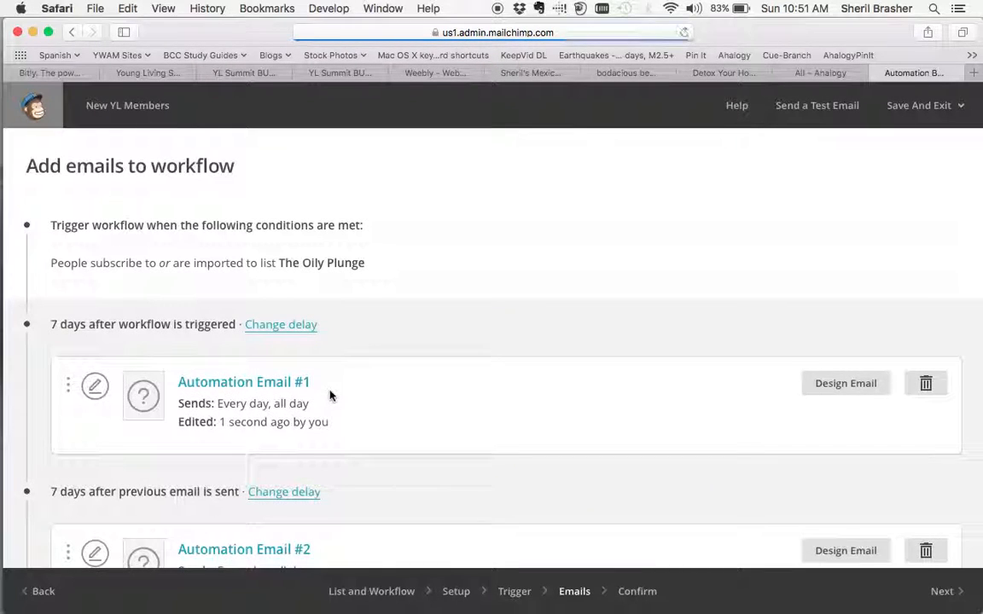
Open the design of Automation Email #1 and name the email "New YL Member, Welcome".
scroll(330, 396, "down", 2)
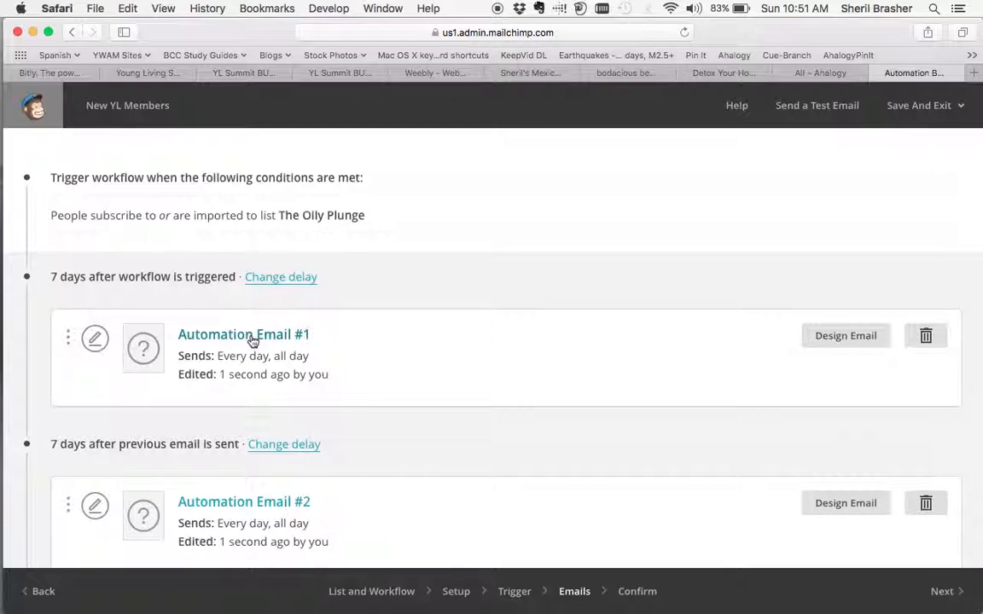
left_click(847, 338)
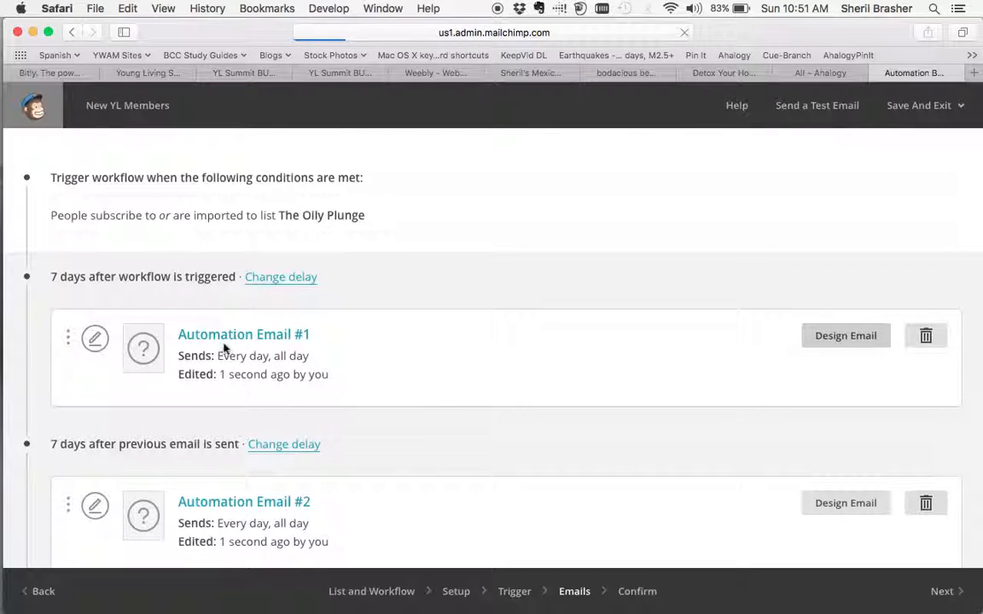
left_click(187, 254)
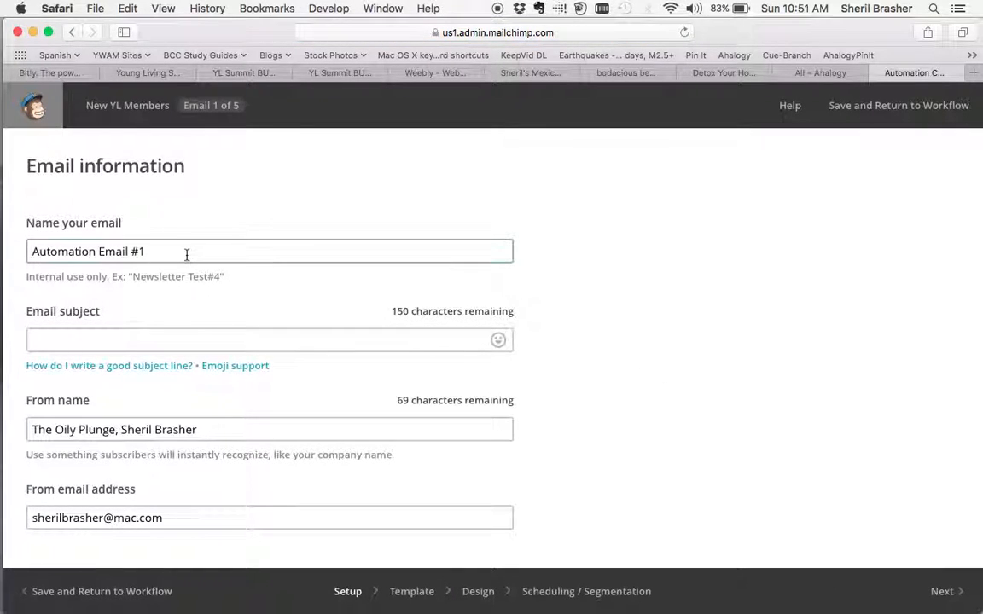
triple_click(187, 254)
type("NWE")
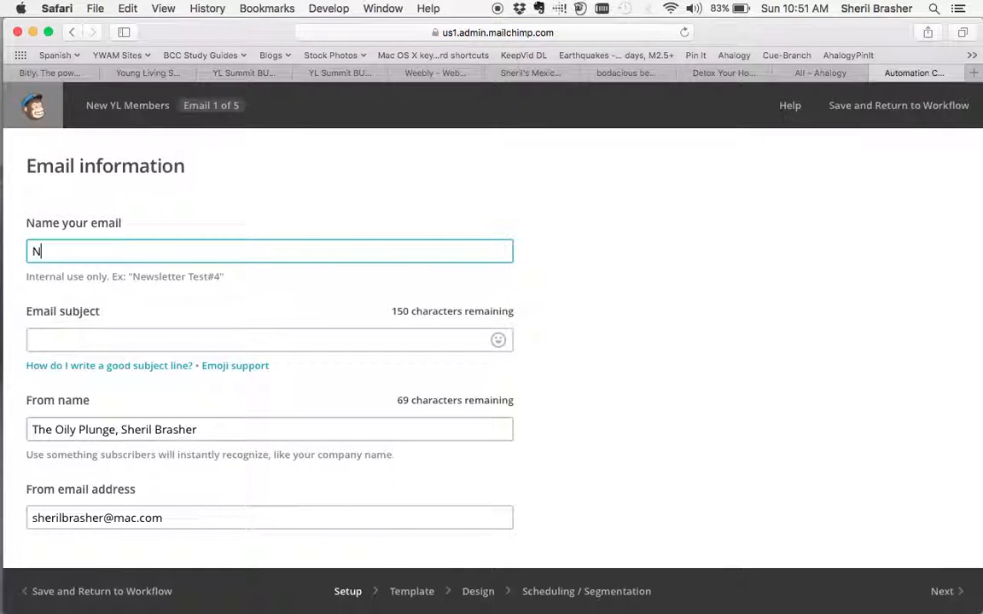
key("BackSpace")
type("ew YL Member")
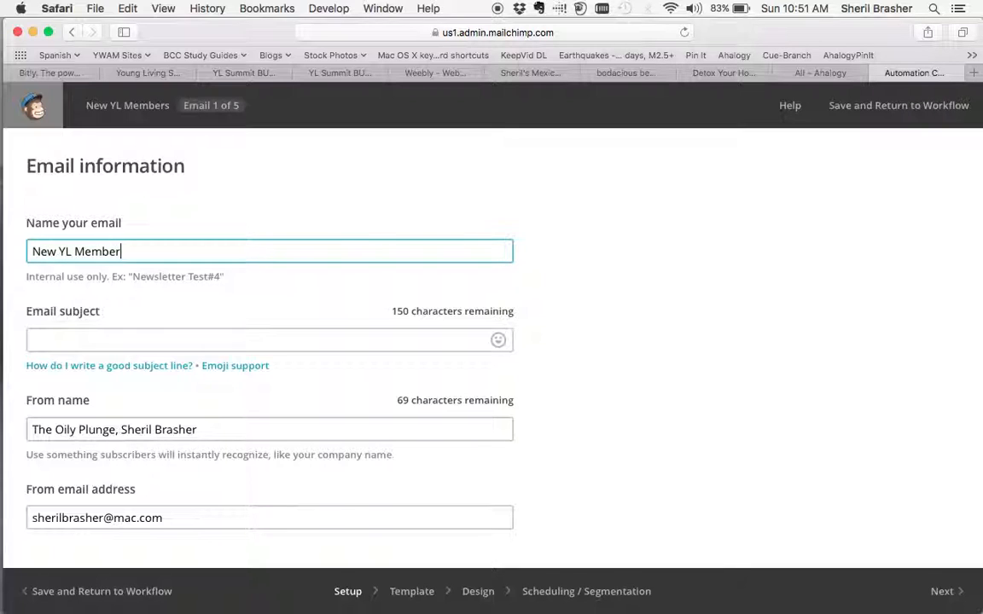
type(", Welcom")
key("Tab")
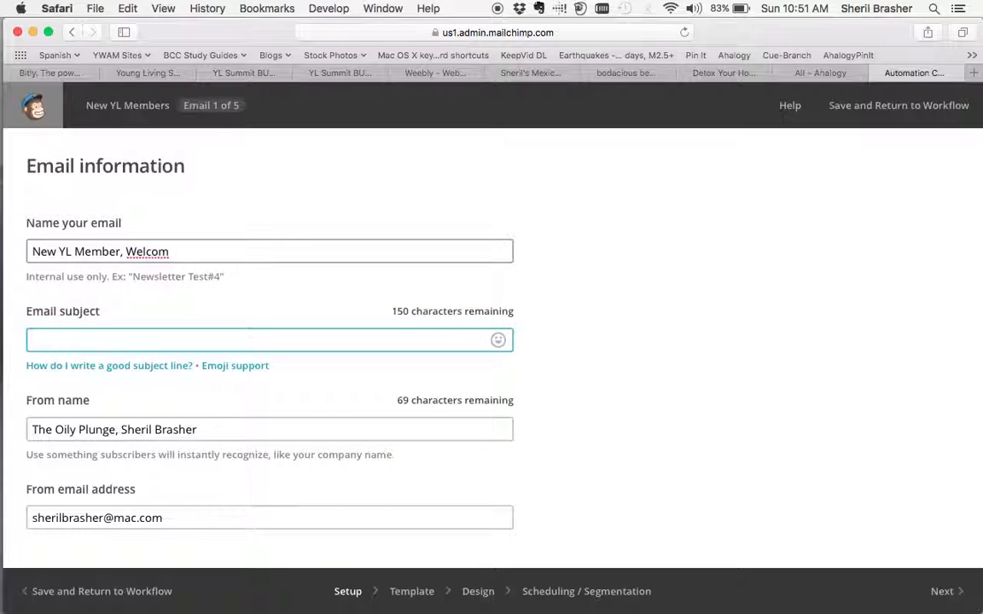
left_click(220, 249)
type("e")
Set the email subject to "Welcome to Young Living" and continue to the template selection.
left_click(158, 337)
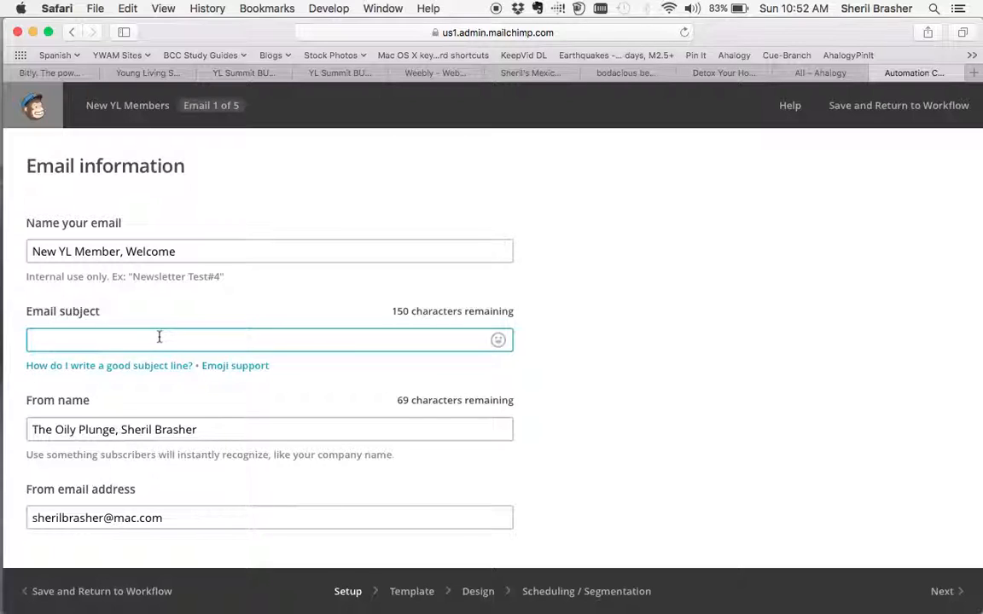
type("Welo")
key("BackSpace")
type("come to Young Living")
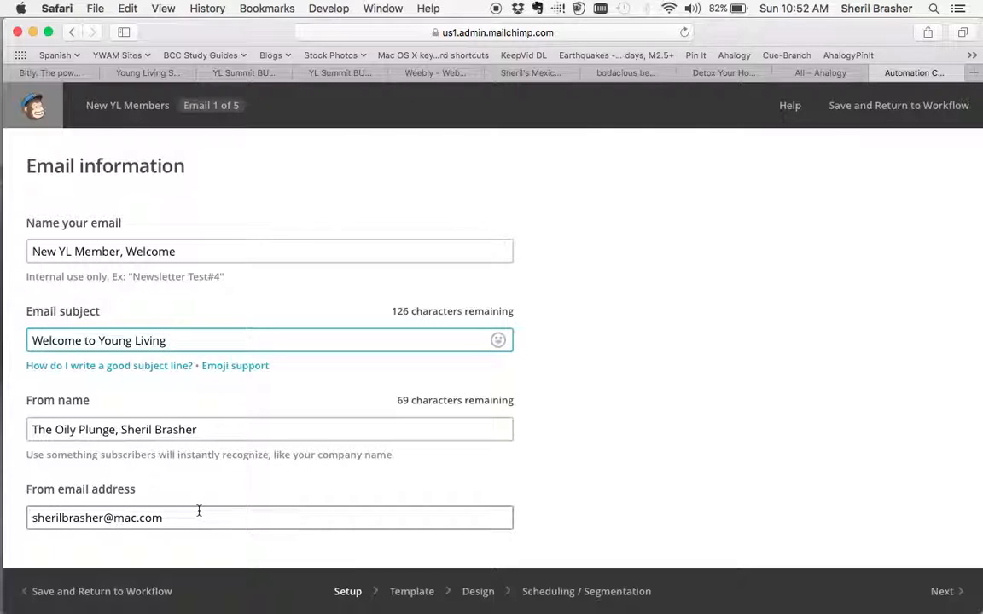
left_click(941, 592)
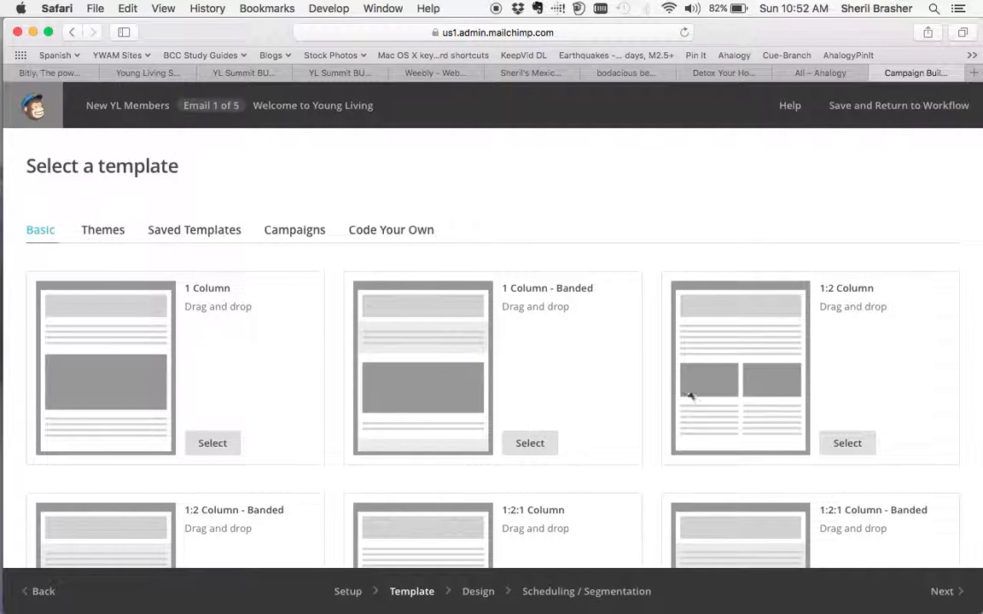
Look through the basic drag-and-drop template layouts, from 1 Column down to Simple Text.
scroll(620, 451, "down", 4)
scroll(621, 453, "down", 13)
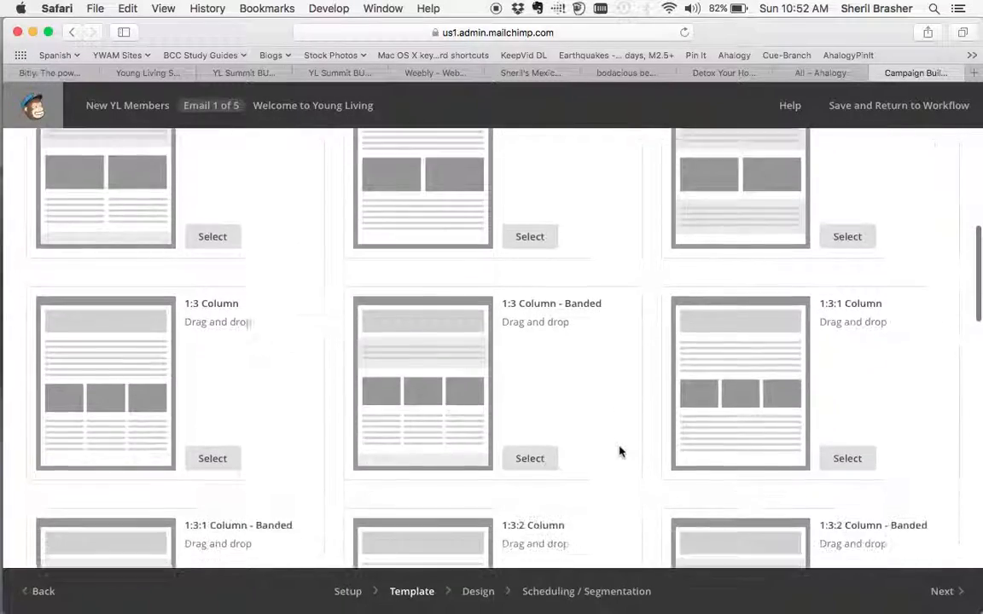
scroll(620, 453, "down", 9)
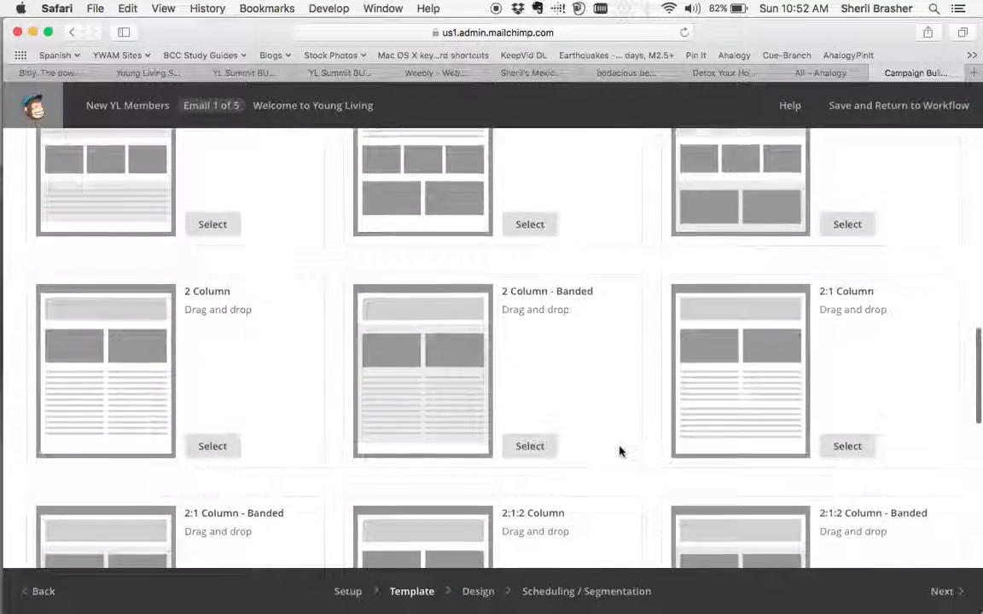
scroll(620, 452, "down", 9)
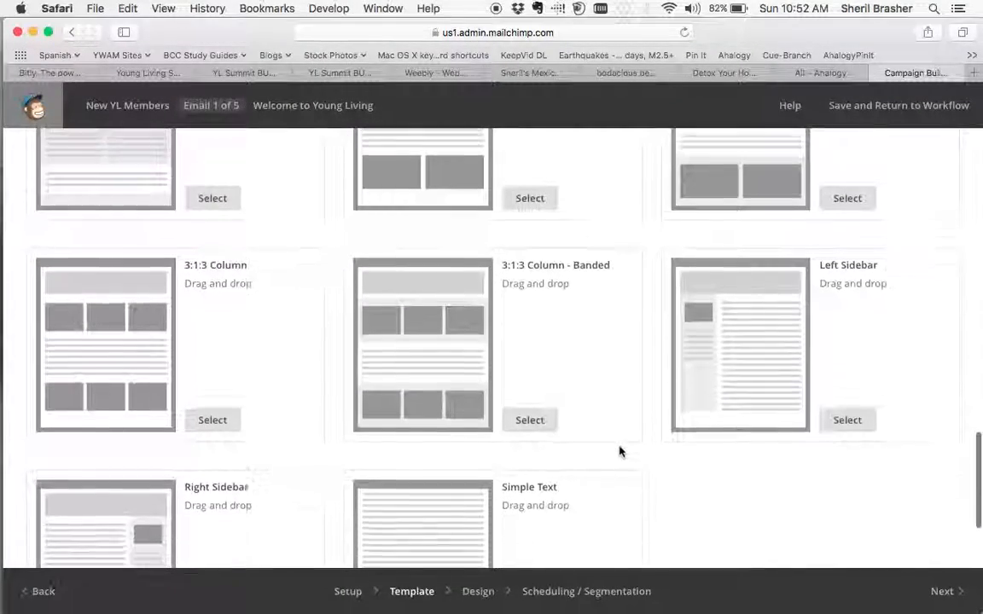
scroll(621, 453, "up", 3)
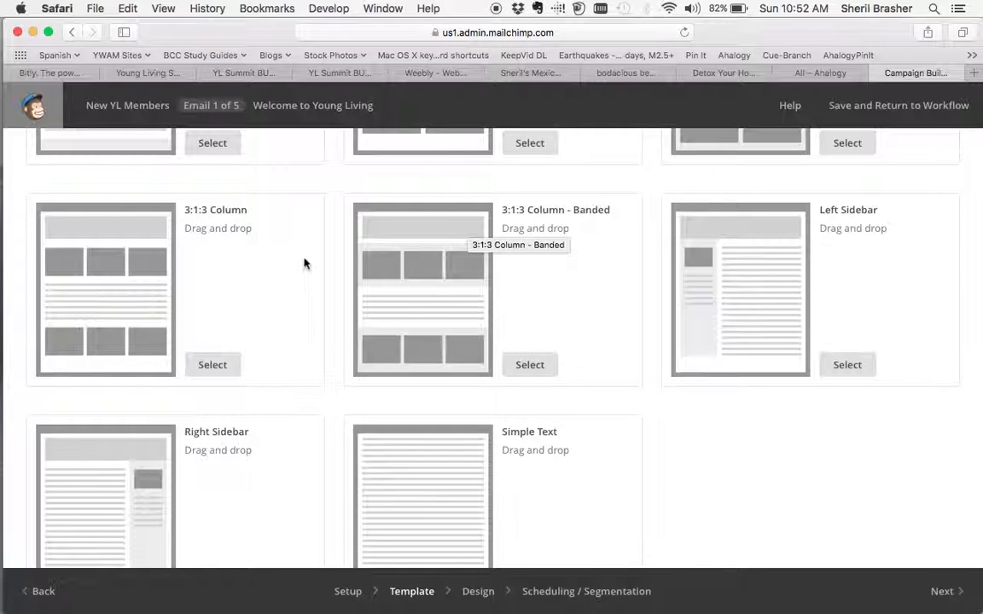
scroll(339, 261, "up", 6)
scroll(340, 261, "up", 5)
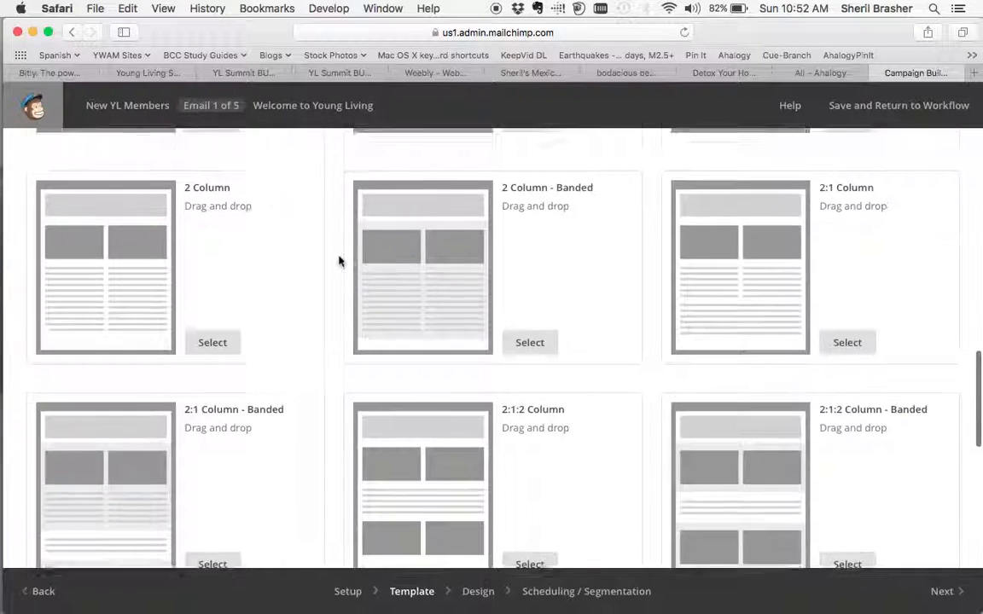
scroll(340, 261, "up", 1)
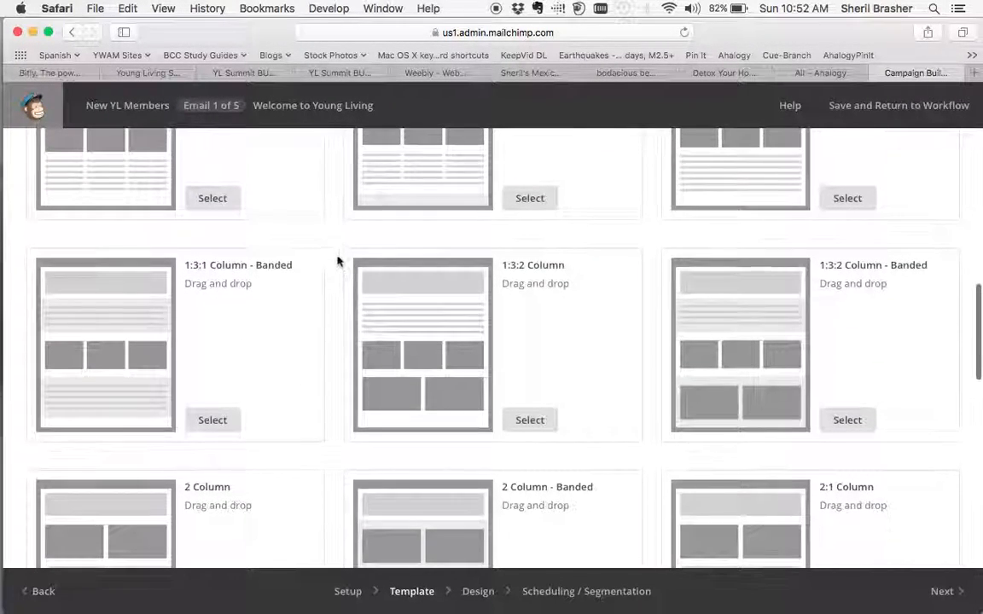
scroll(329, 268, "up", 3)
scroll(330, 268, "up", 5)
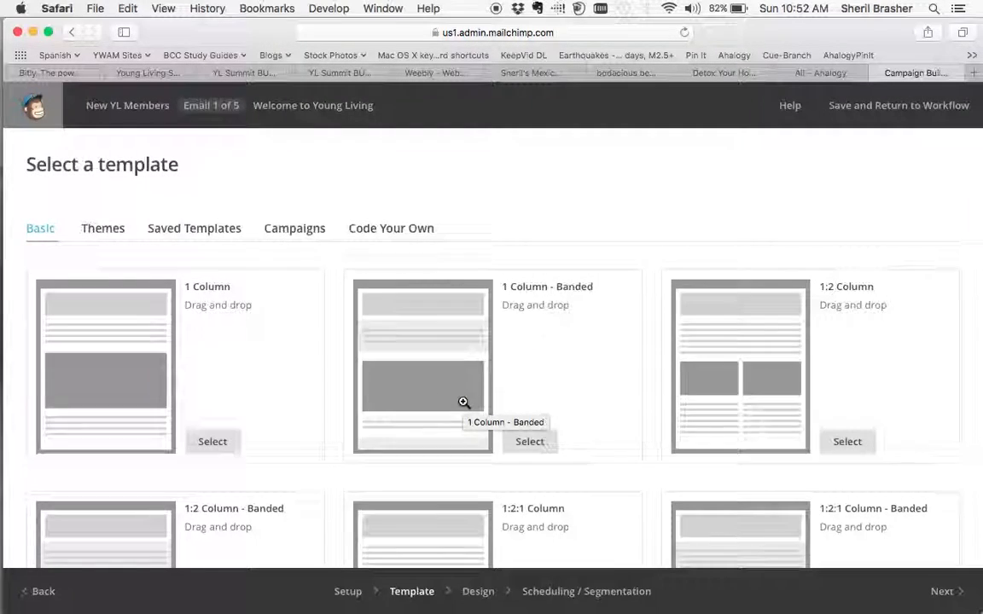
scroll(464, 402, "down", 5)
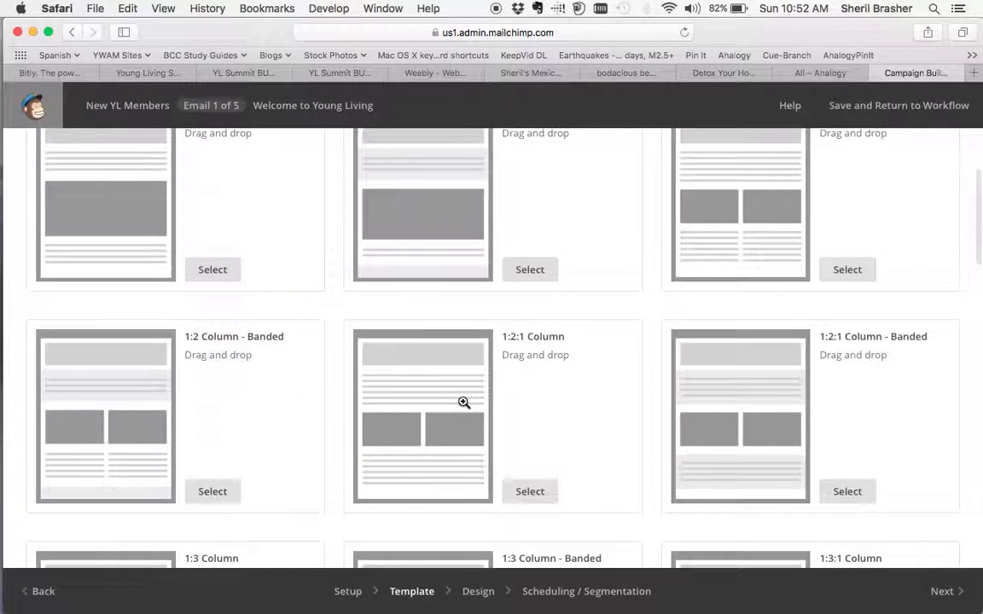
scroll(512, 428, "down", 5)
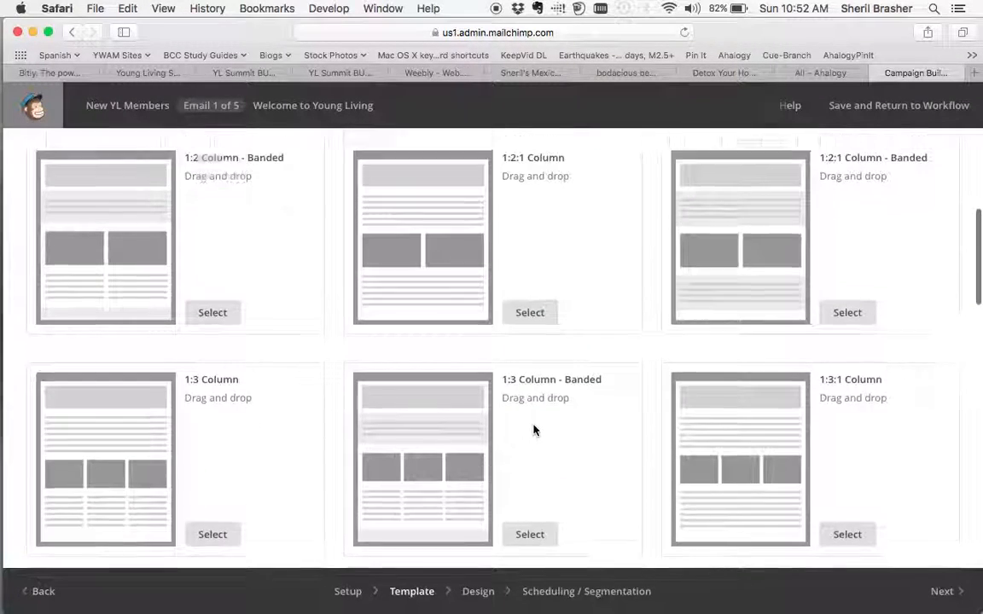
scroll(533, 429, "up", 10)
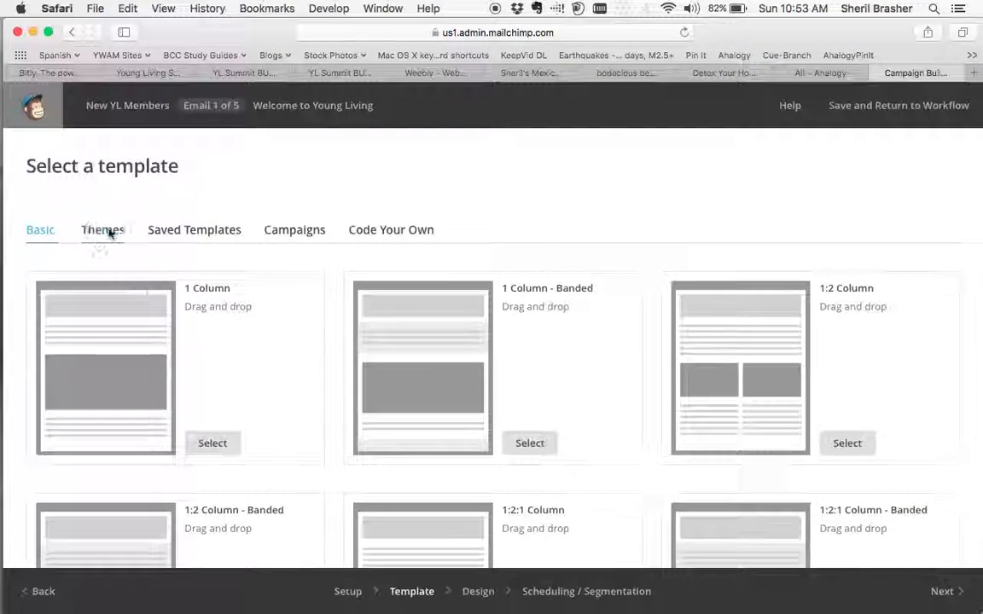
Browse the themed templates, from the Featured group through Art, AutoConnect and the birthday designs.
left_click(109, 233)
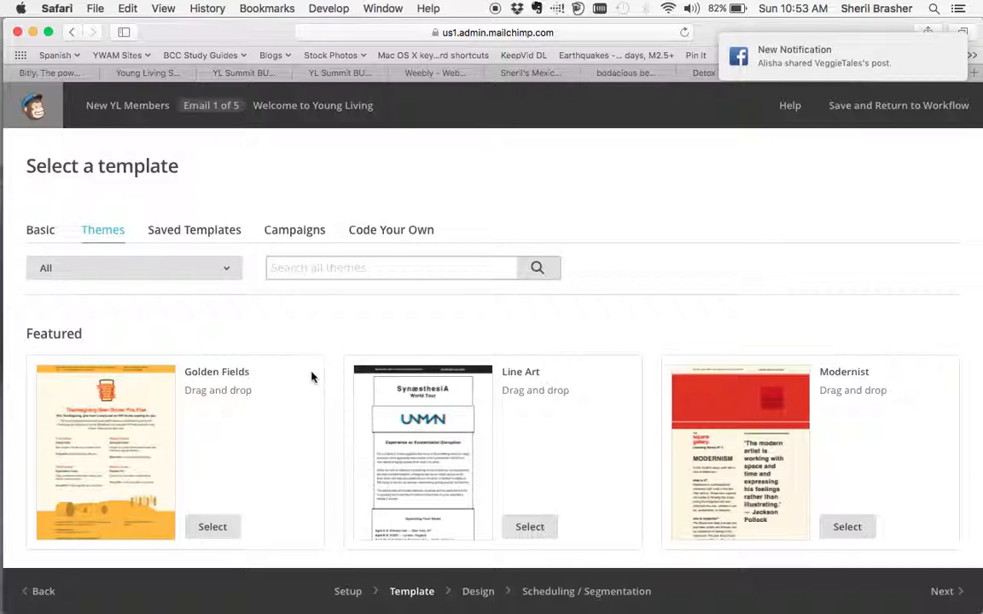
scroll(338, 403, "down", 5)
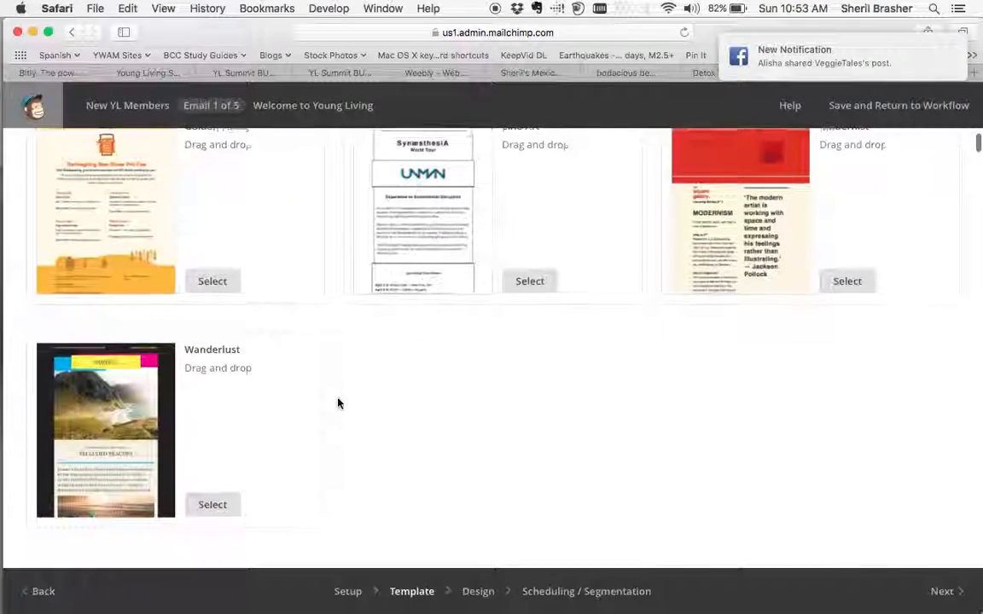
scroll(338, 403, "down", 12)
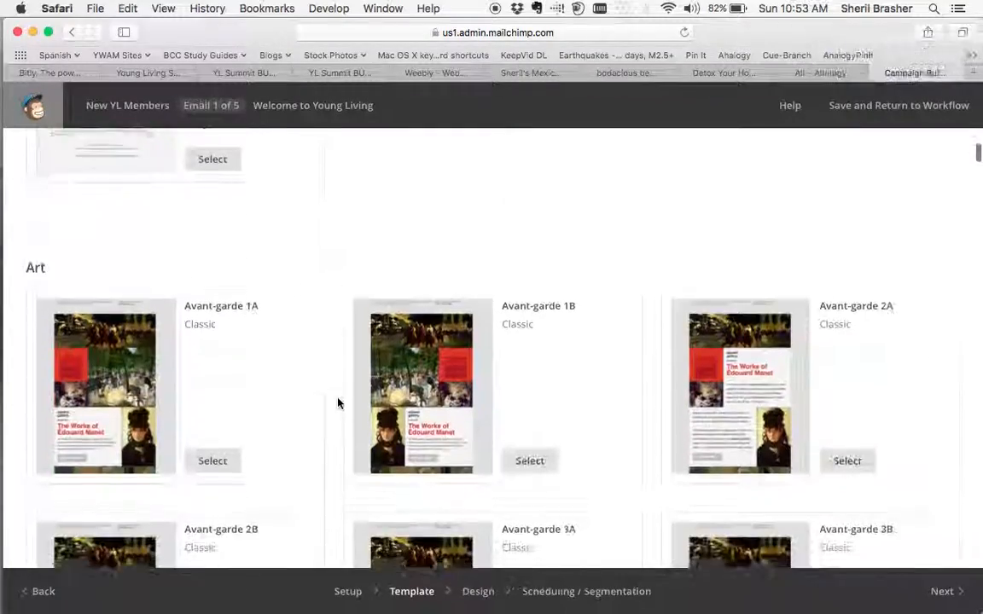
scroll(338, 402, "down", 6)
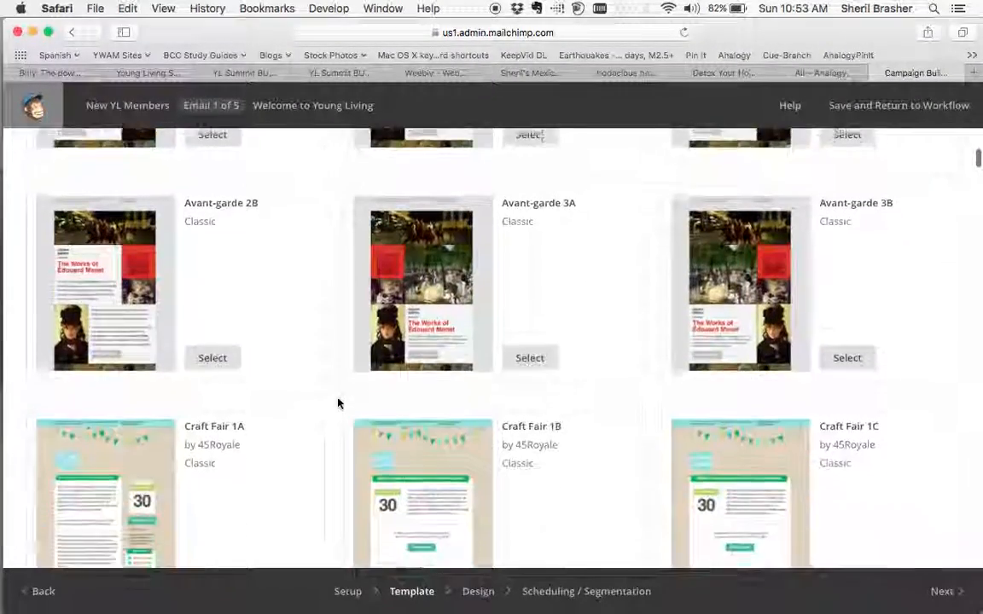
scroll(338, 403, "down", 11)
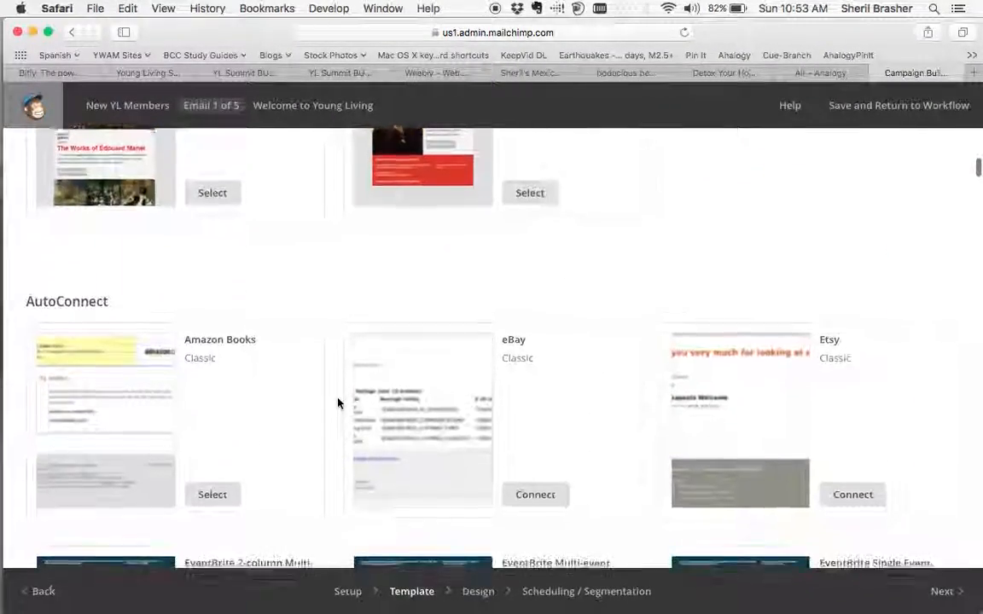
scroll(338, 403, "down", 2)
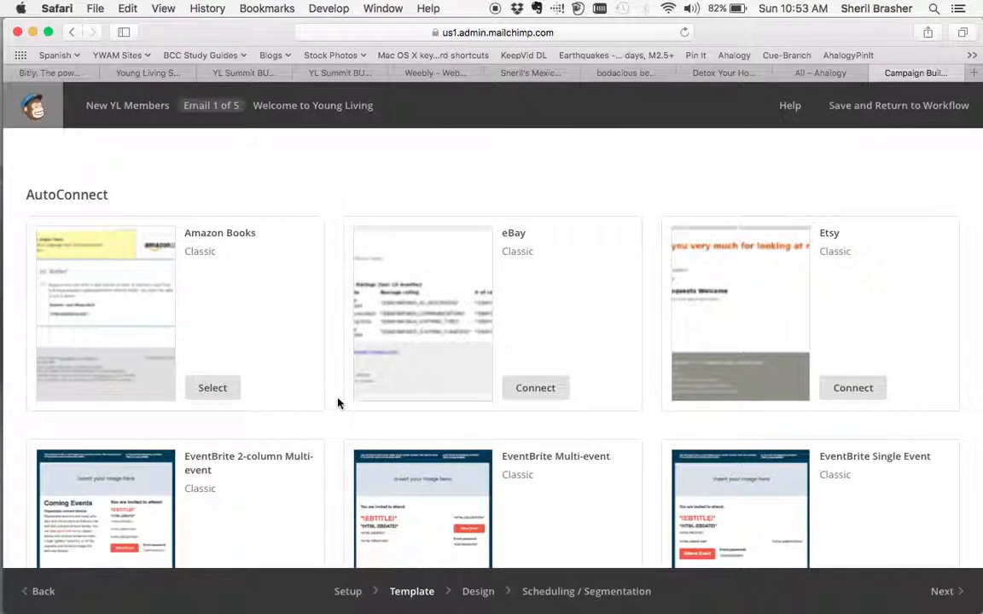
scroll(337, 402, "down", 13)
scroll(338, 403, "down", 12)
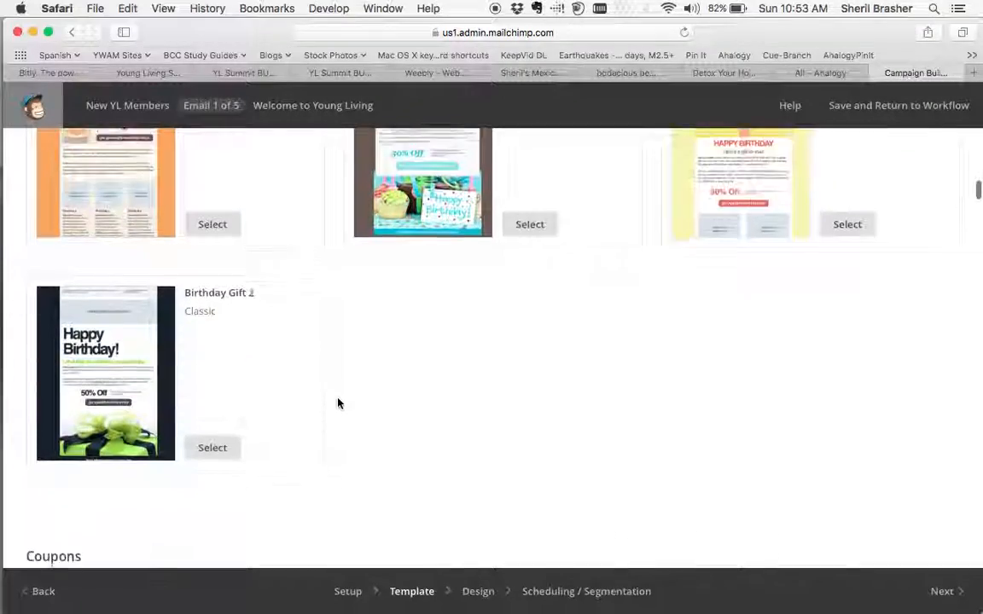
scroll(338, 403, "down", 8)
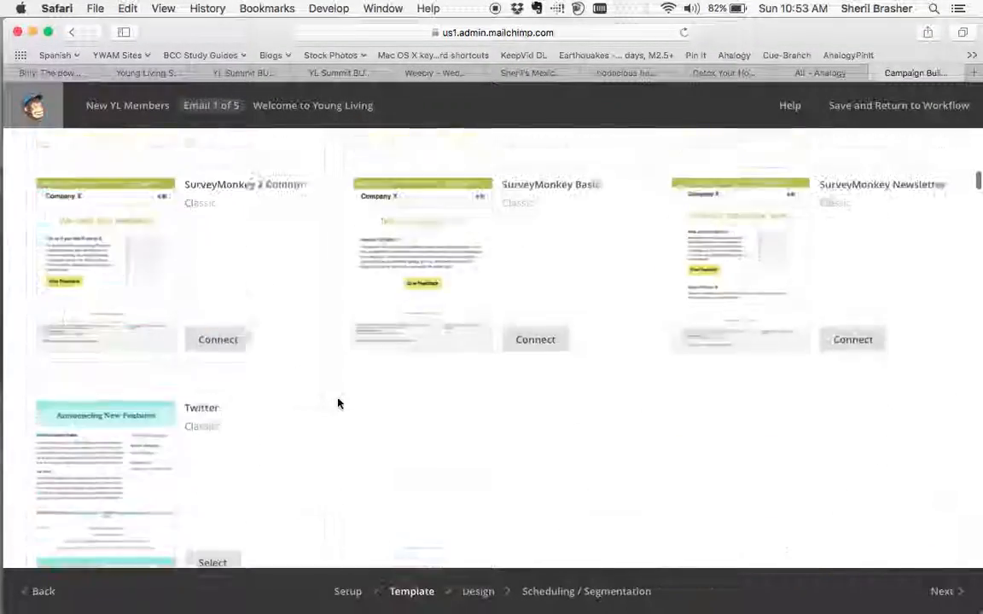
scroll(338, 402, "up", 20)
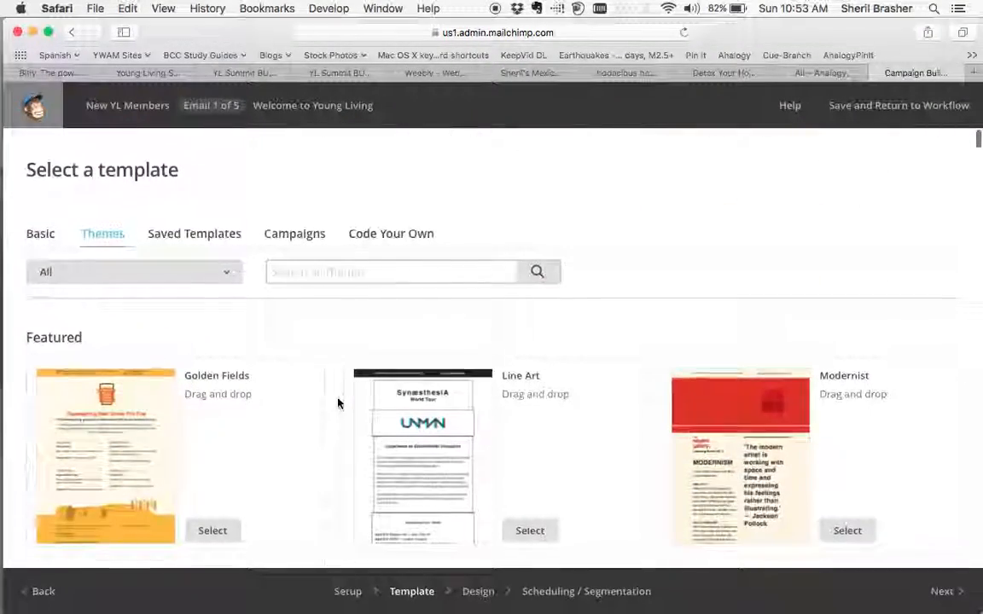
Apply the saved template "The Oily Plunge Education" to the first email.
left_click(196, 234)
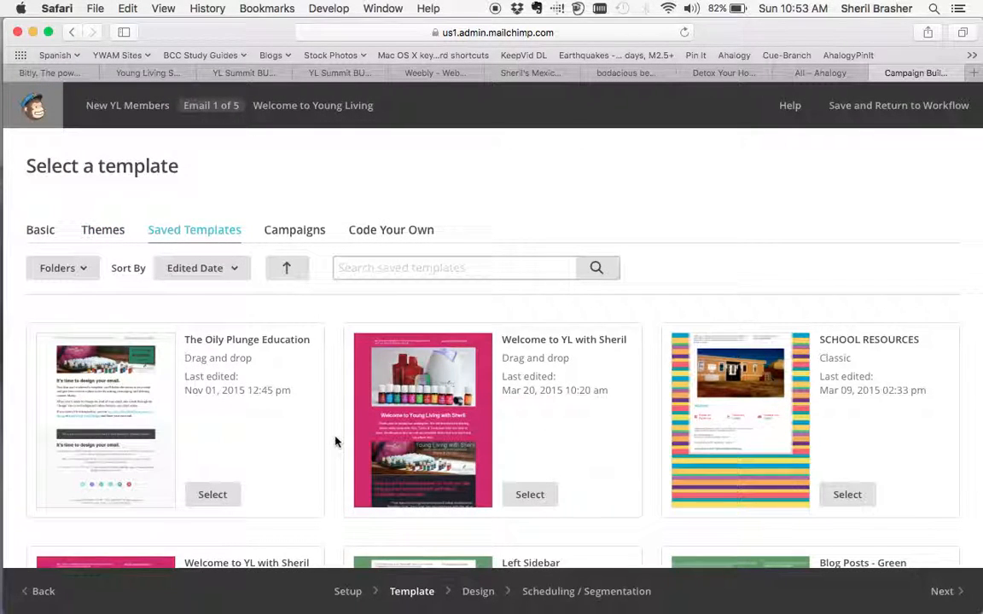
scroll(336, 442, "down", 10)
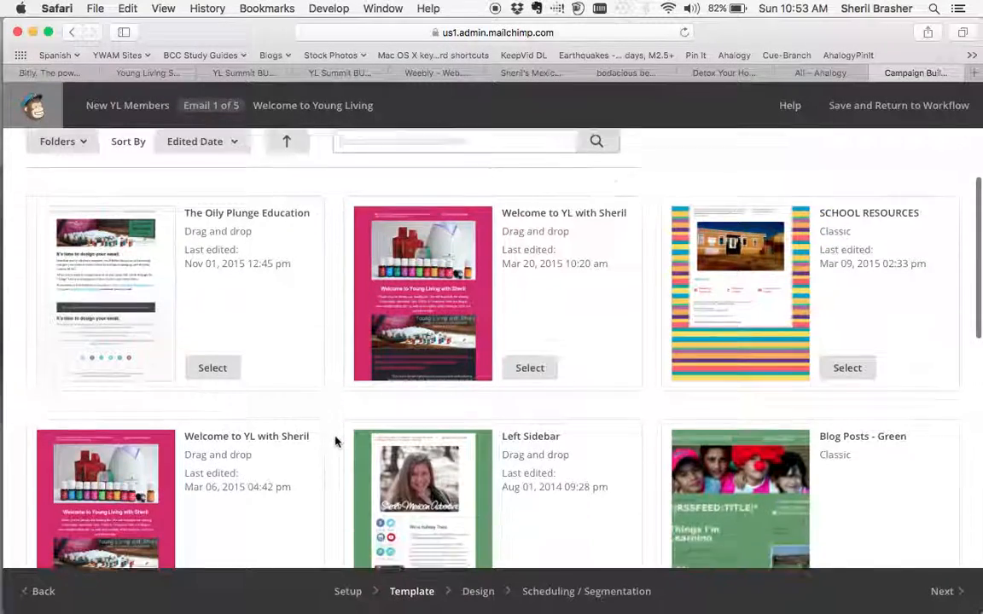
scroll(336, 442, "down", 4)
scroll(335, 442, "up", 15)
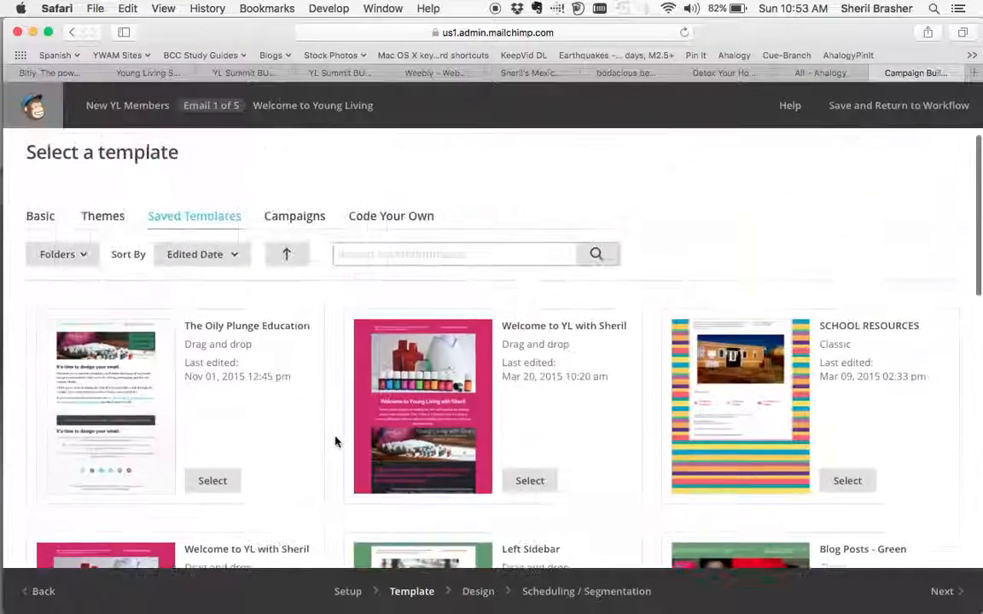
left_click(210, 500)
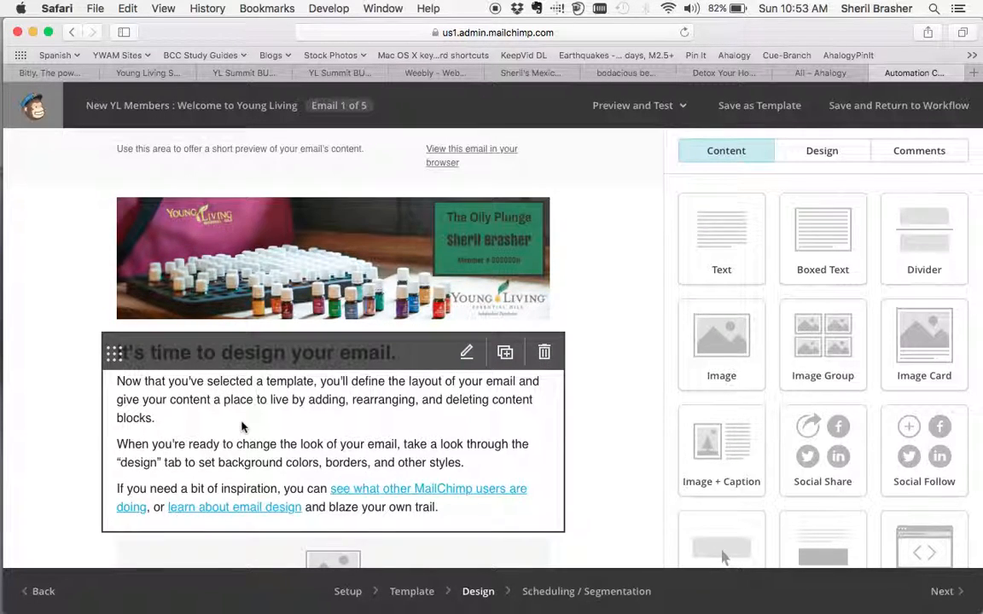
Replace the preheader text with "Welcome to Young Living. Thank you for purchasing your Premium Starter Kit and starting your oily journey." and save it.
scroll(248, 425, "down", 5)
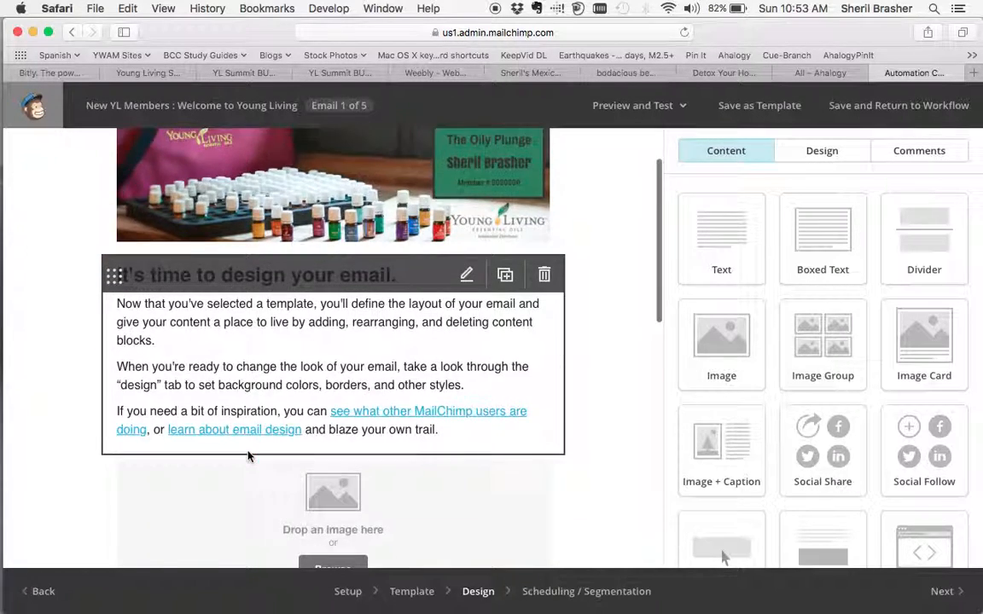
scroll(248, 452, "up", 6)
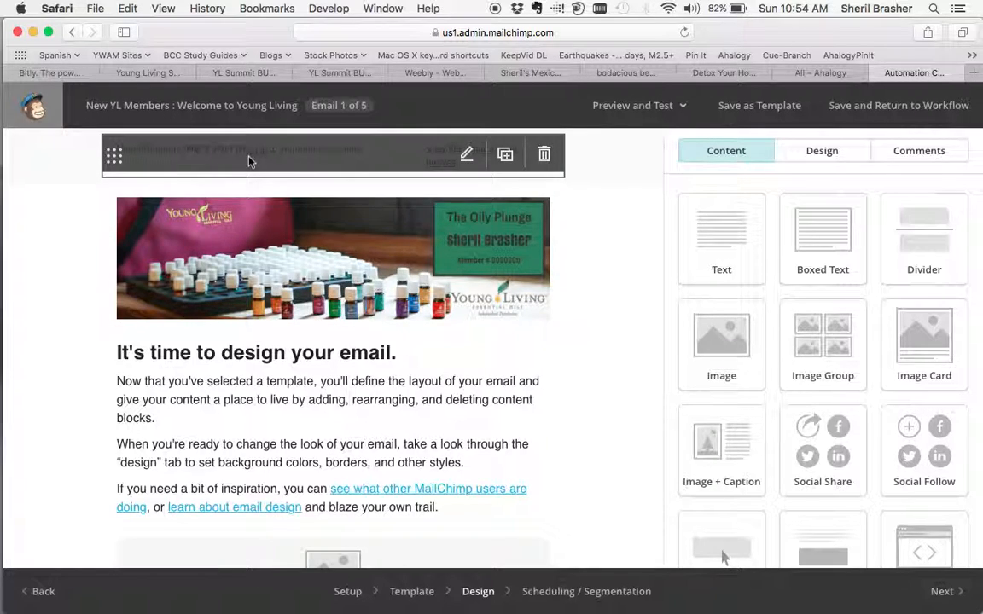
left_click(467, 155)
left_click(808, 338)
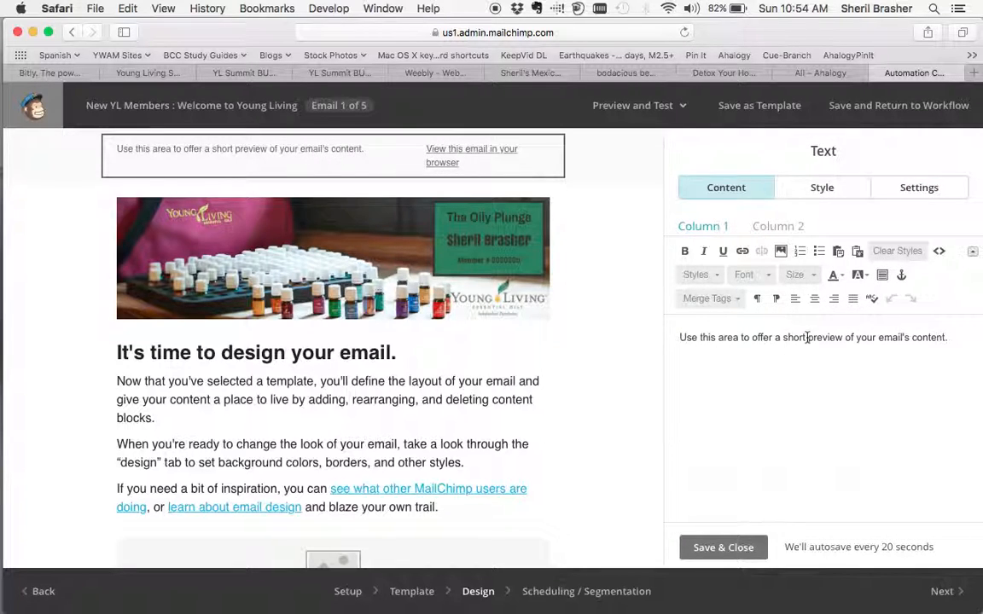
key("super+a")
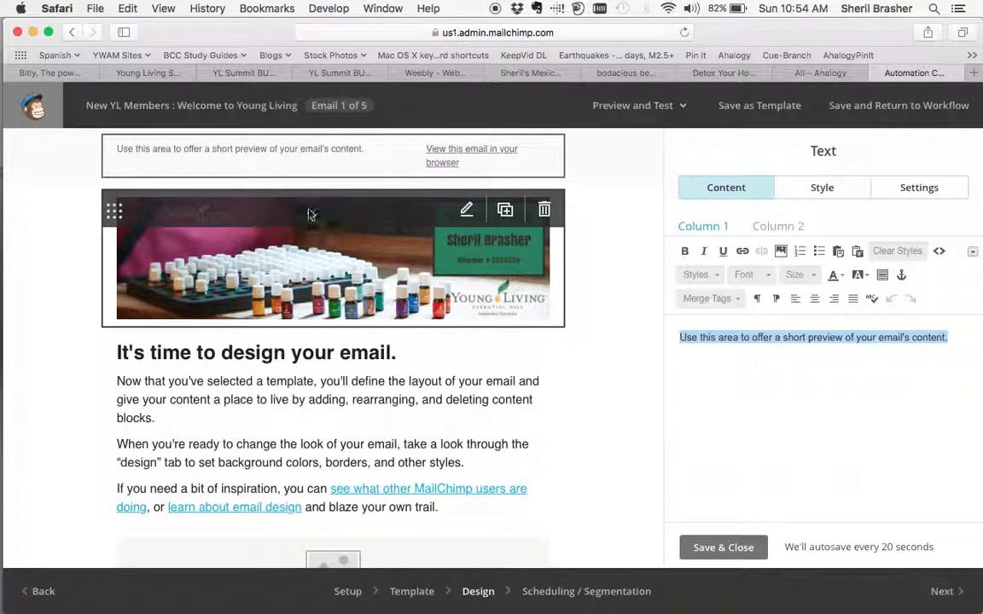
triple_click(917, 358)
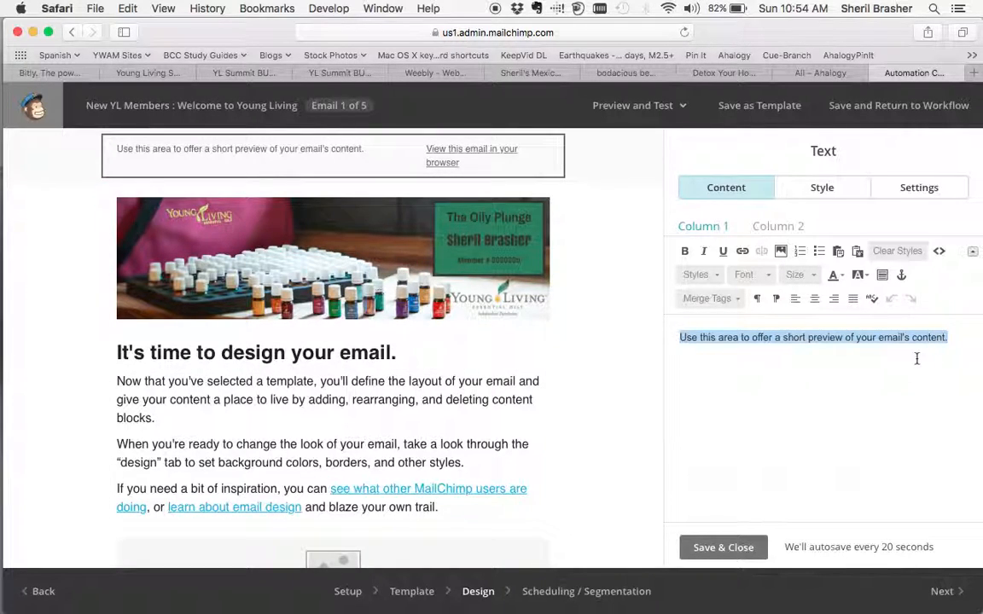
type("Welcome ")
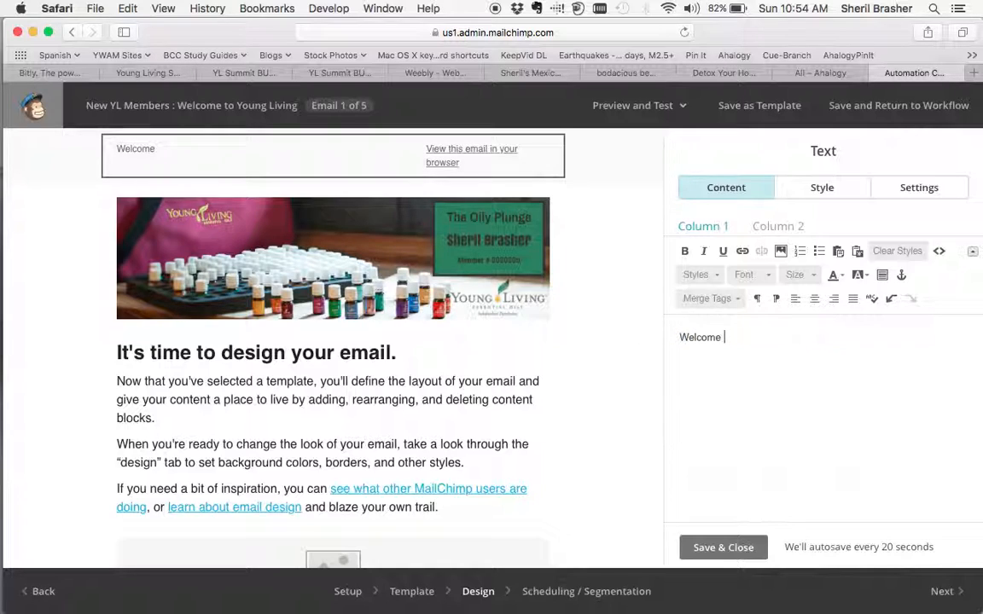
type("to Yong Living. Thai")
type("k you for purchasing your ")
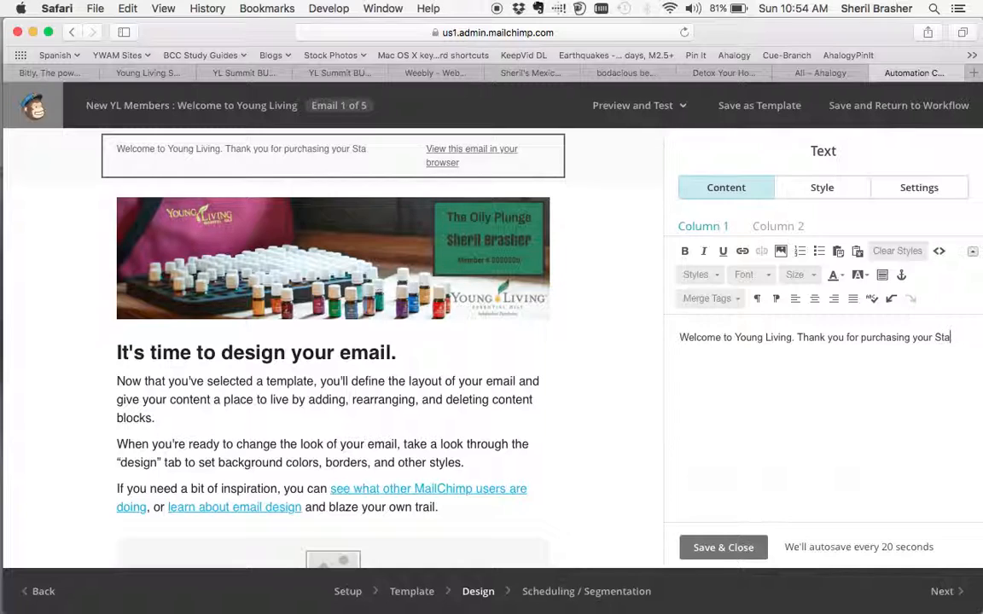
type("Premium Starter Kit")
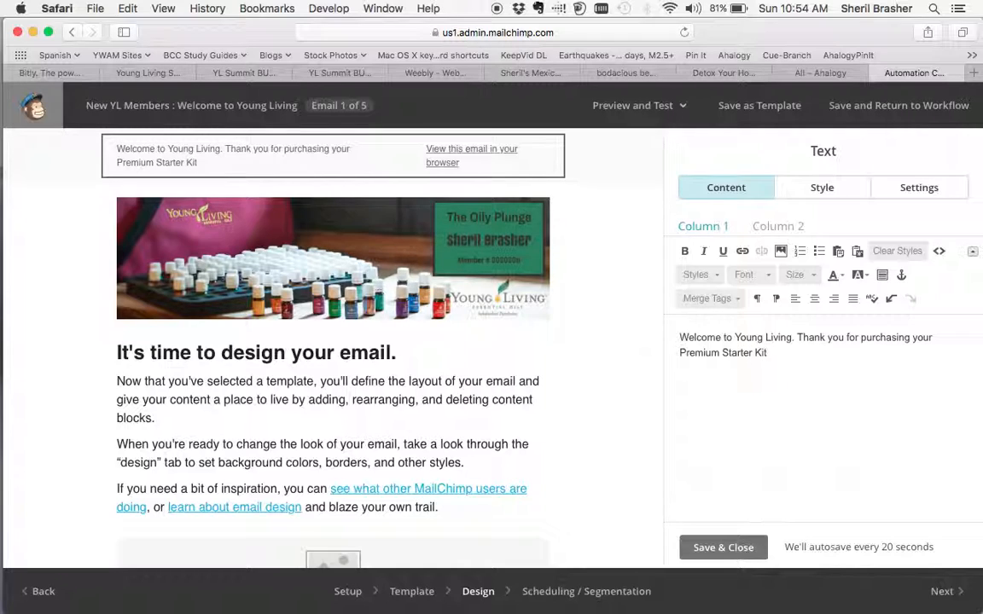
type(" and i")
type("rt")
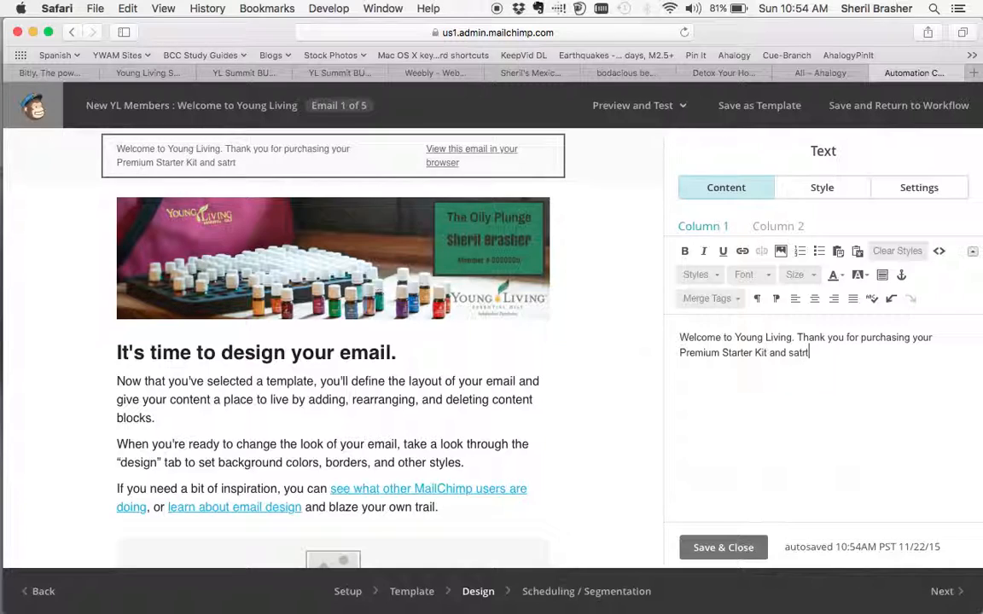
type("your oily journey.")
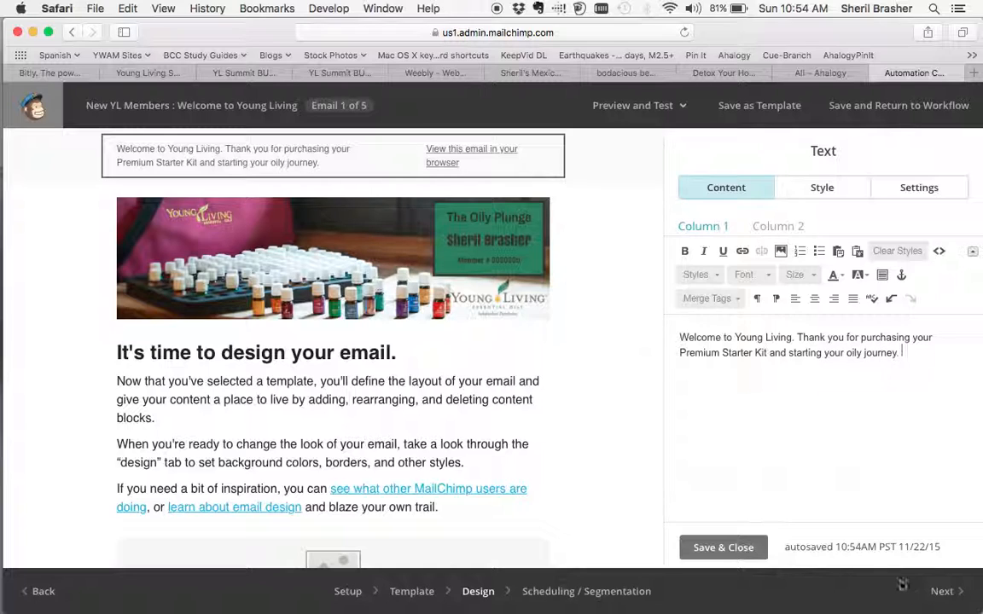
left_click(724, 548)
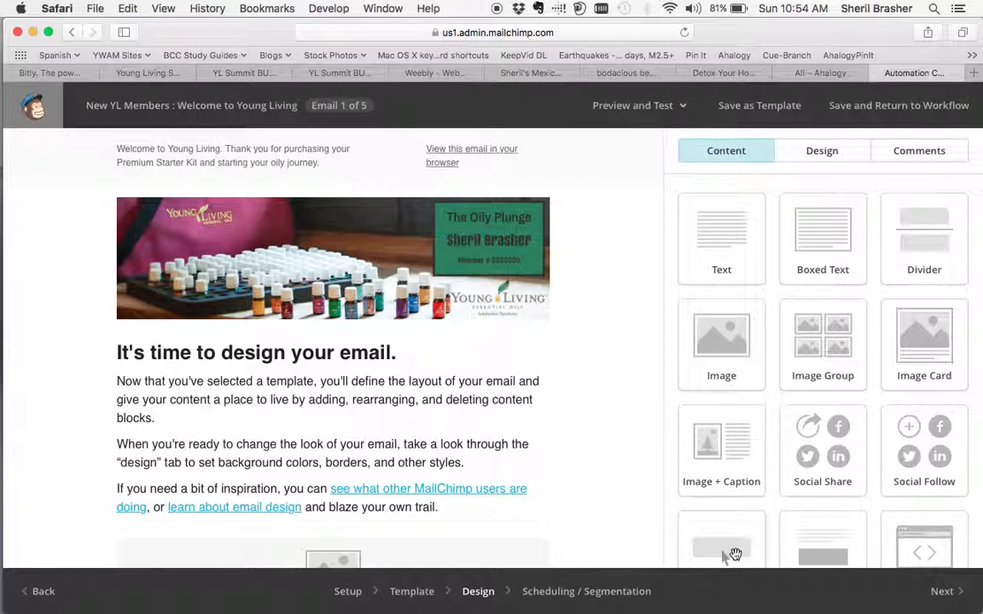
Replace the main text block's placeholder below the header image with the copied "Welcome to Young Living!" message and check it through.
left_click(344, 446)
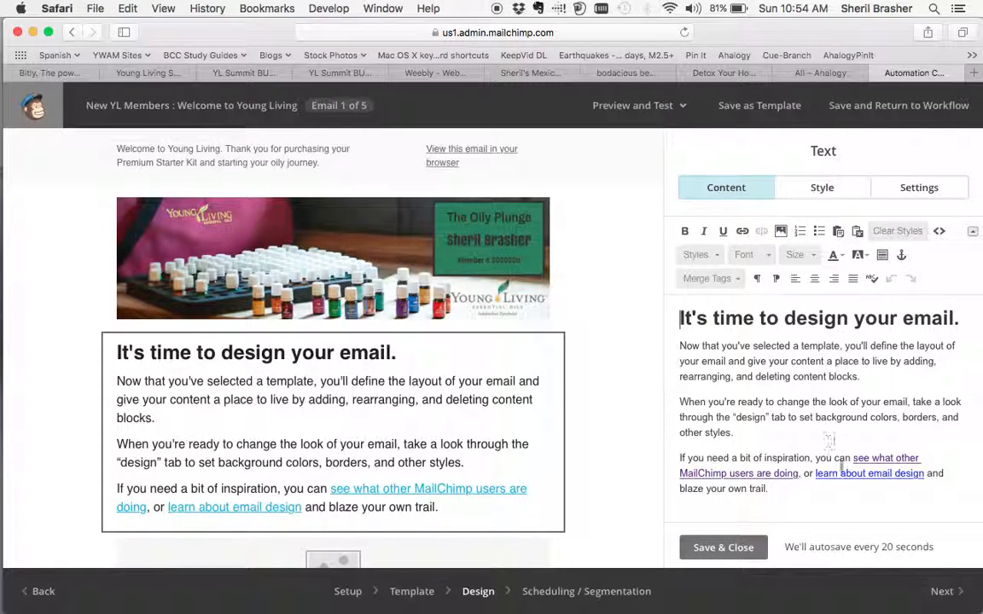
left_click_drag(769, 489, 680, 321)
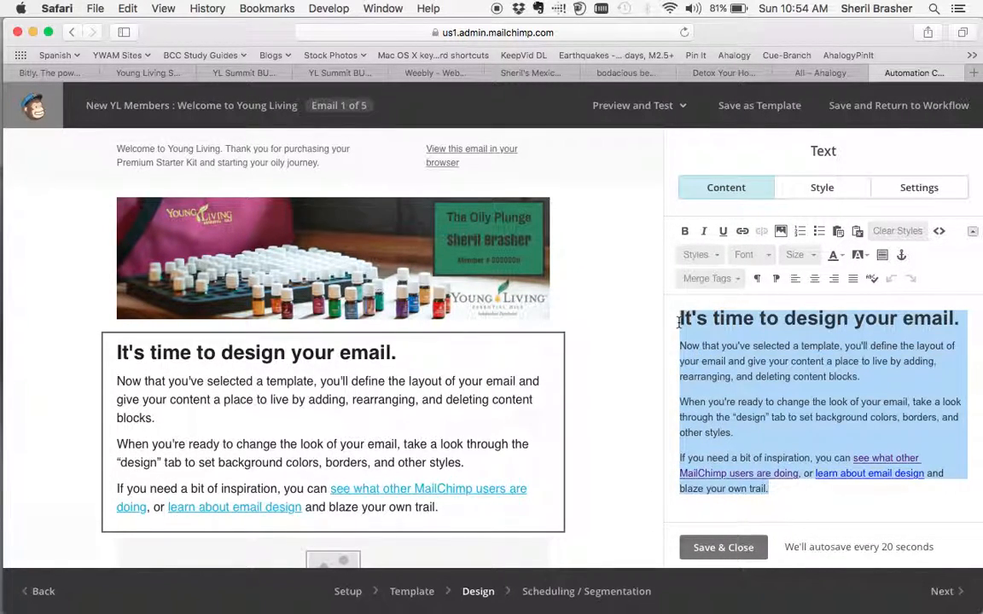
key("BackSpace")
key("super+v")
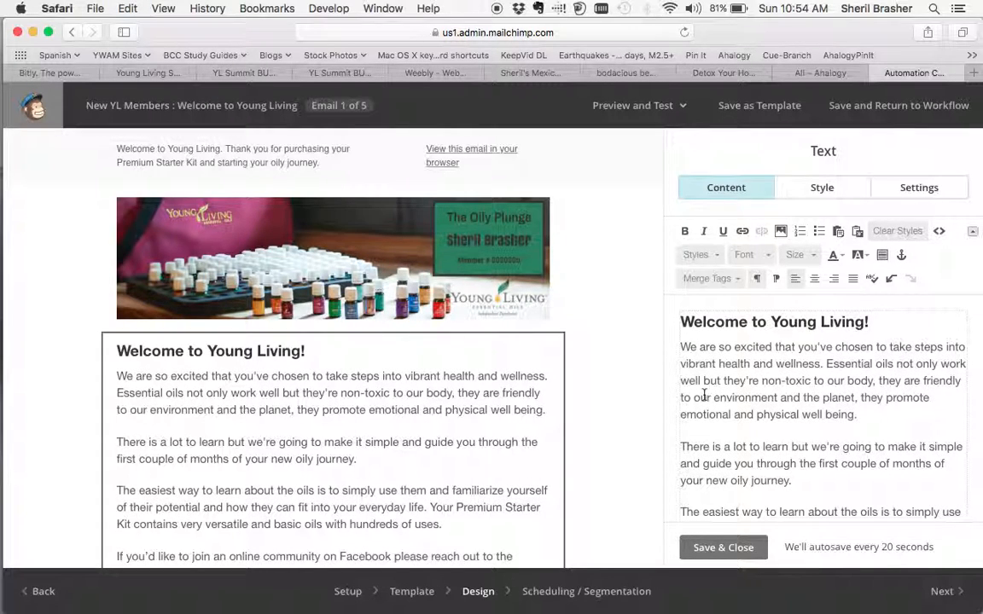
scroll(704, 394, "down", 5)
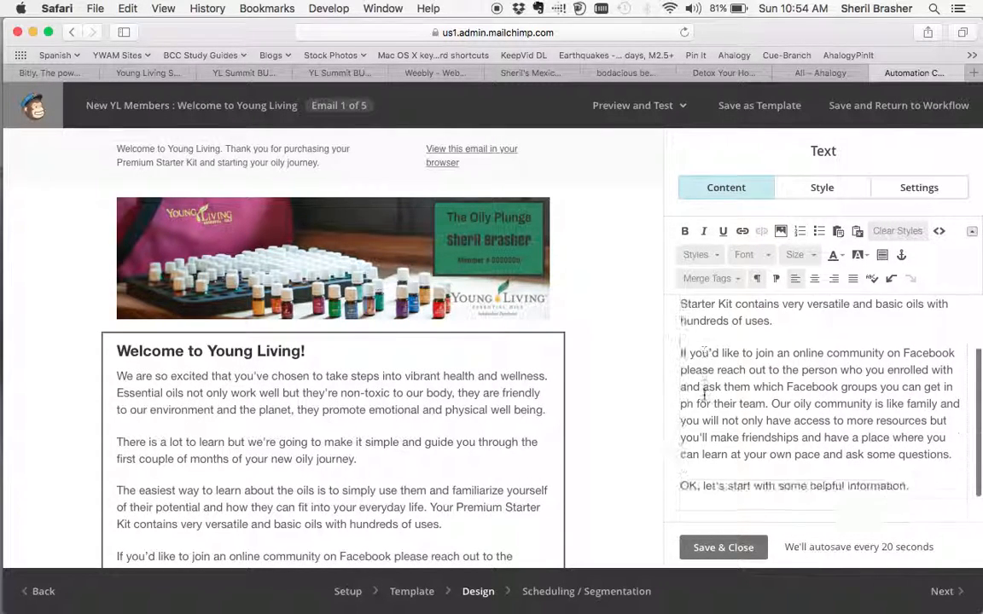
scroll(748, 321, "up", 5)
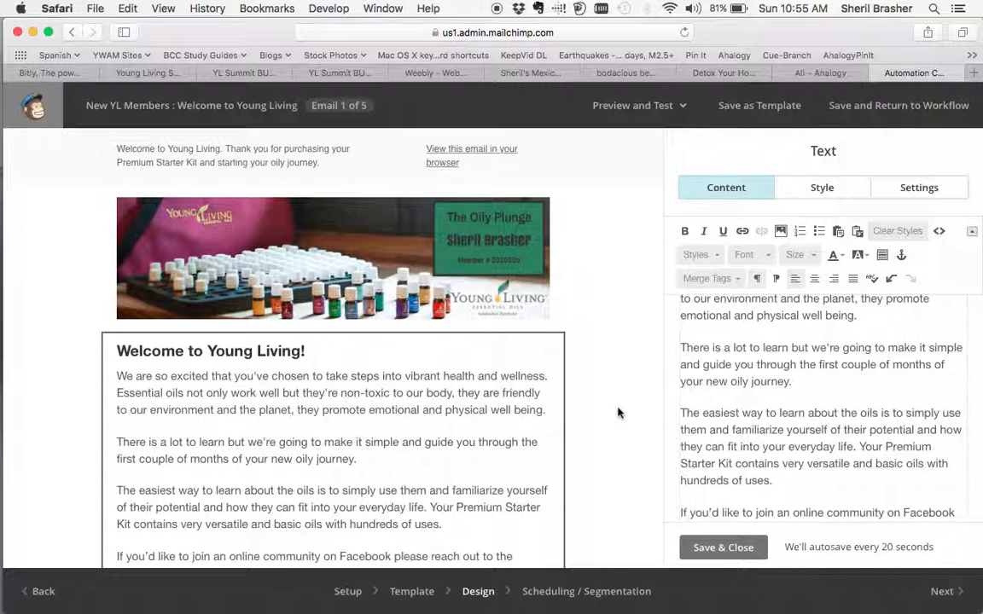
scroll(745, 412, "down", 5)
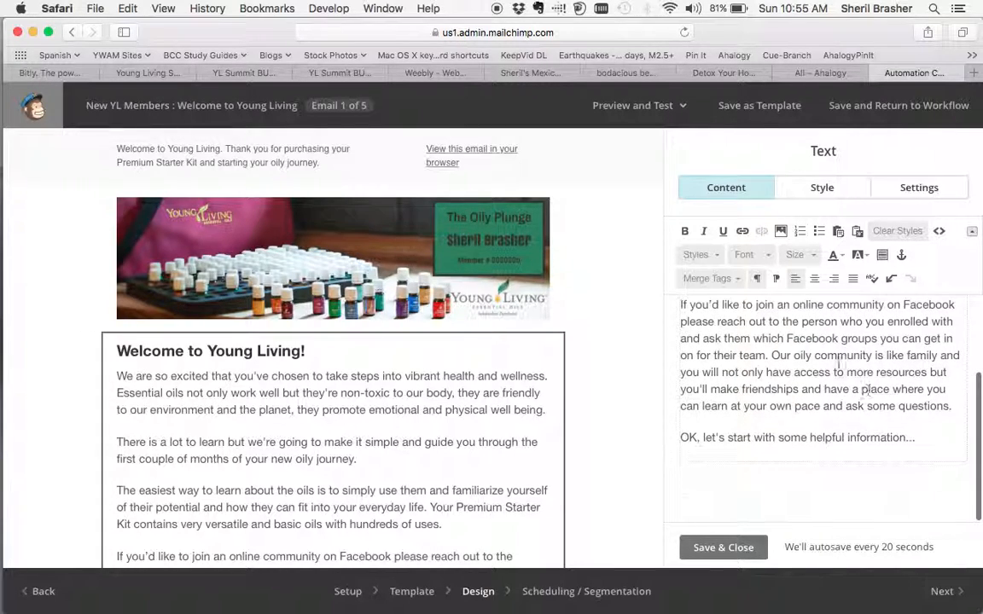
Review the welcome text block's style and column options, keep 1 Column, and save the block.
left_click(817, 195)
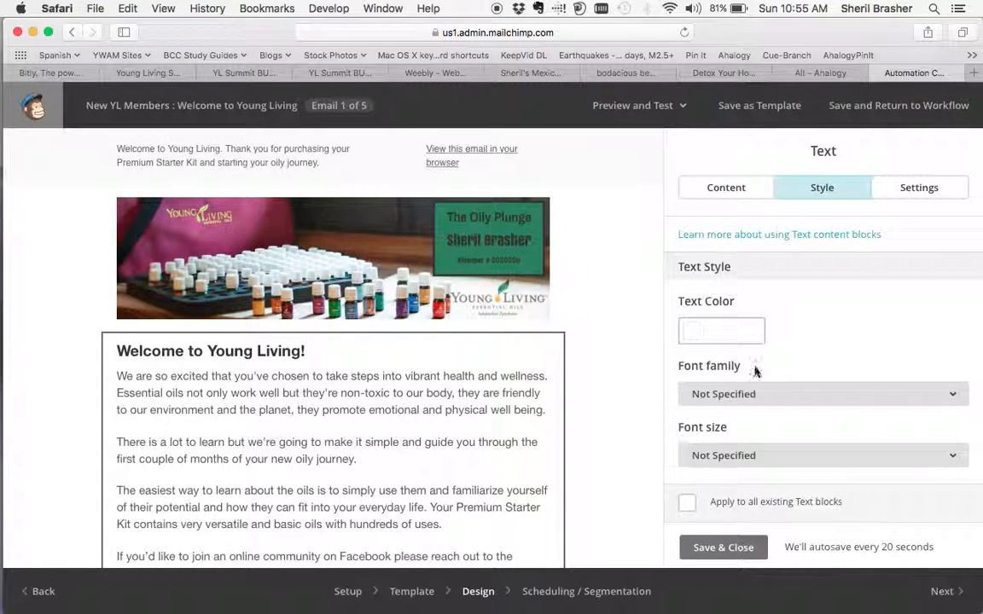
scroll(756, 373, "down", 3)
scroll(757, 373, "up", 3)
left_click(918, 187)
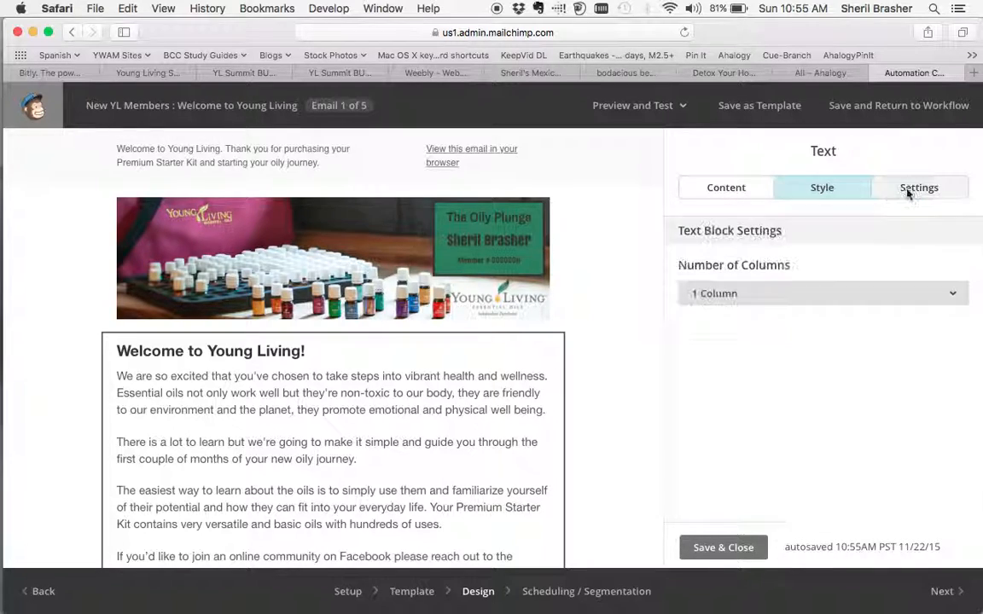
left_click(811, 299)
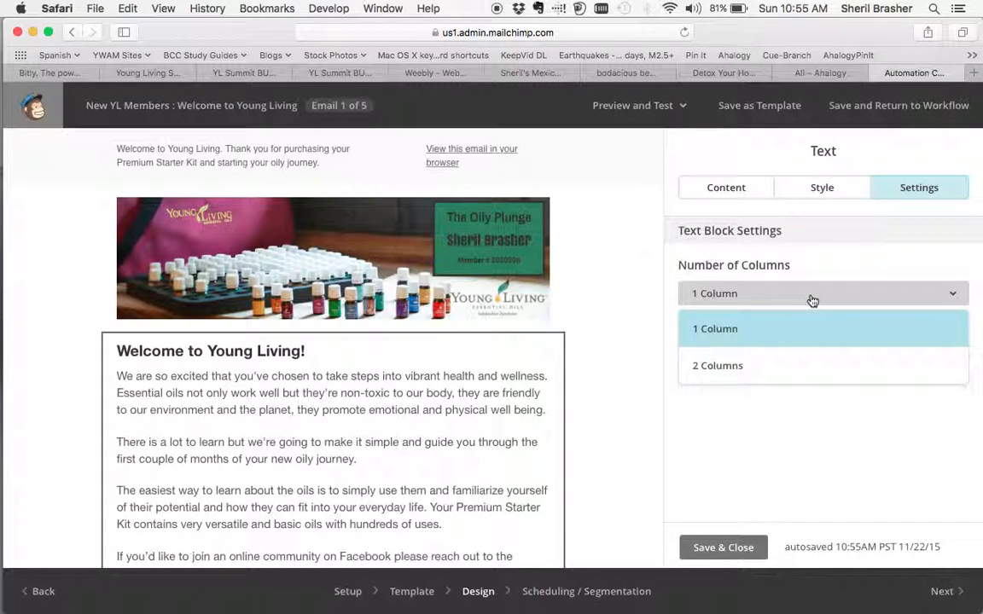
left_click(810, 300)
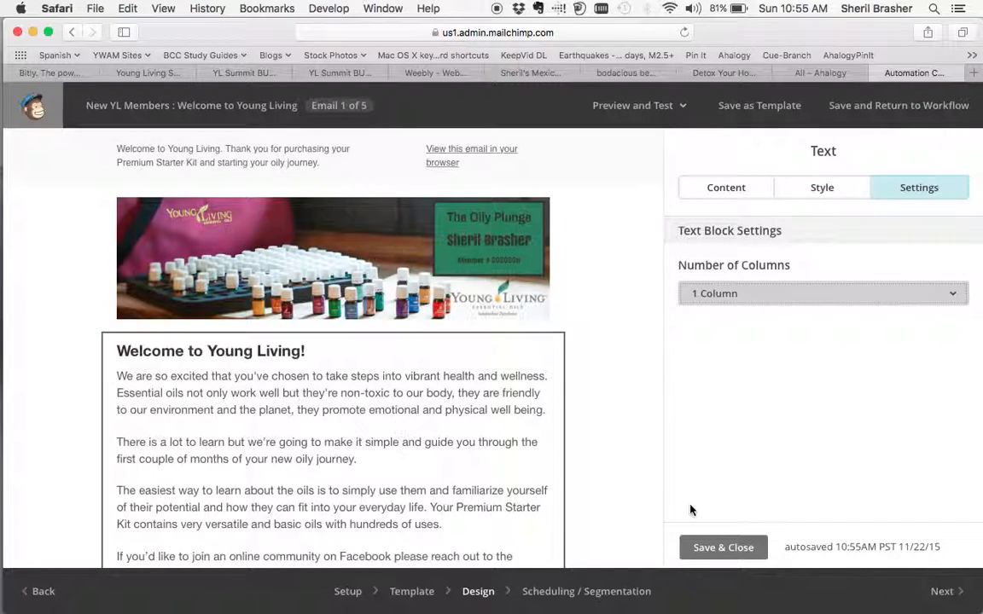
left_click(709, 547)
Upload 0-Welcome.jpg from the September 14-day challenge folder into the empty image block below the welcome text, previewing the file before choosing it.
scroll(632, 424, "down", 5)
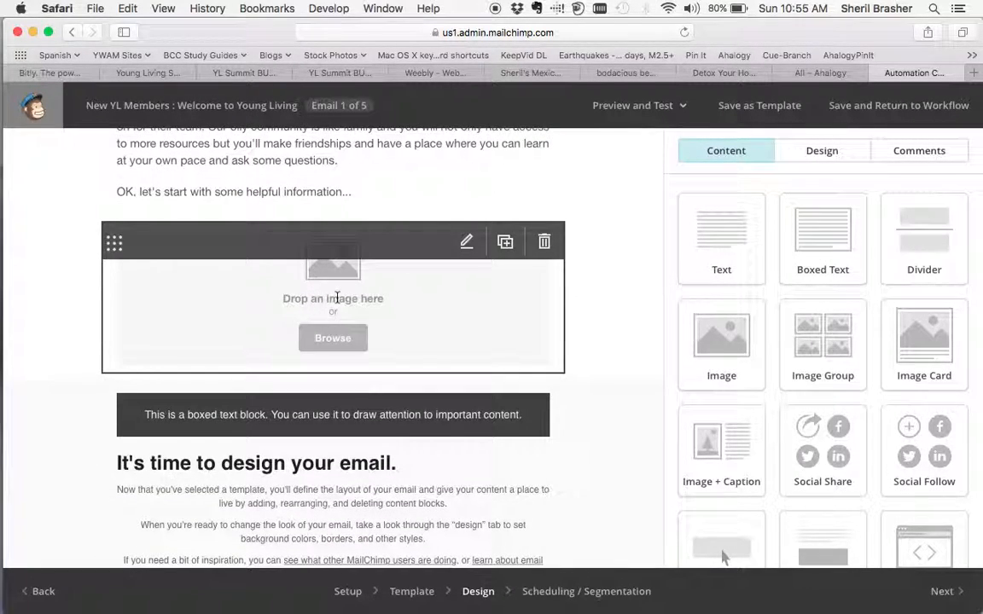
left_click(337, 295)
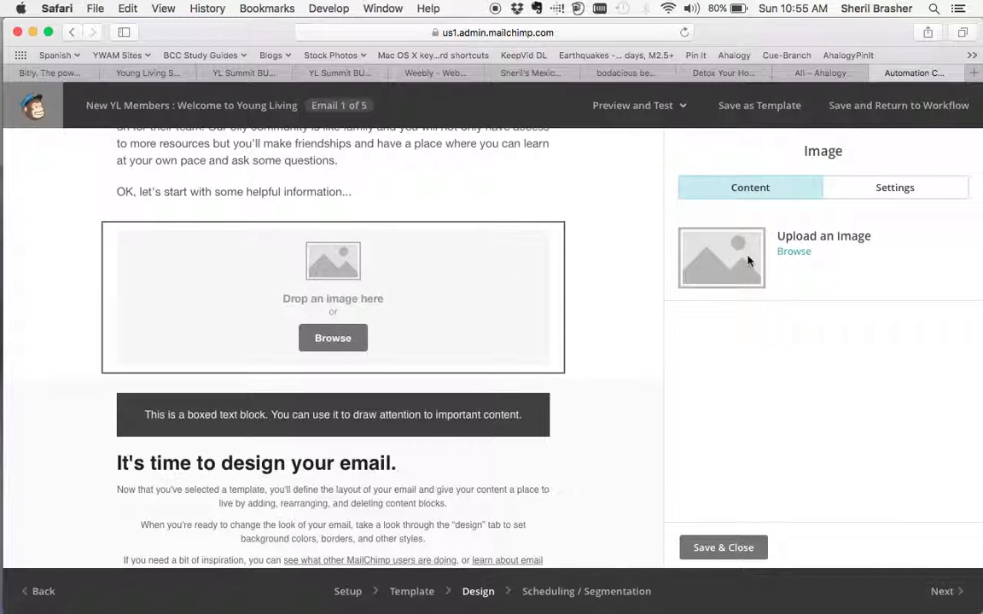
left_click(794, 253)
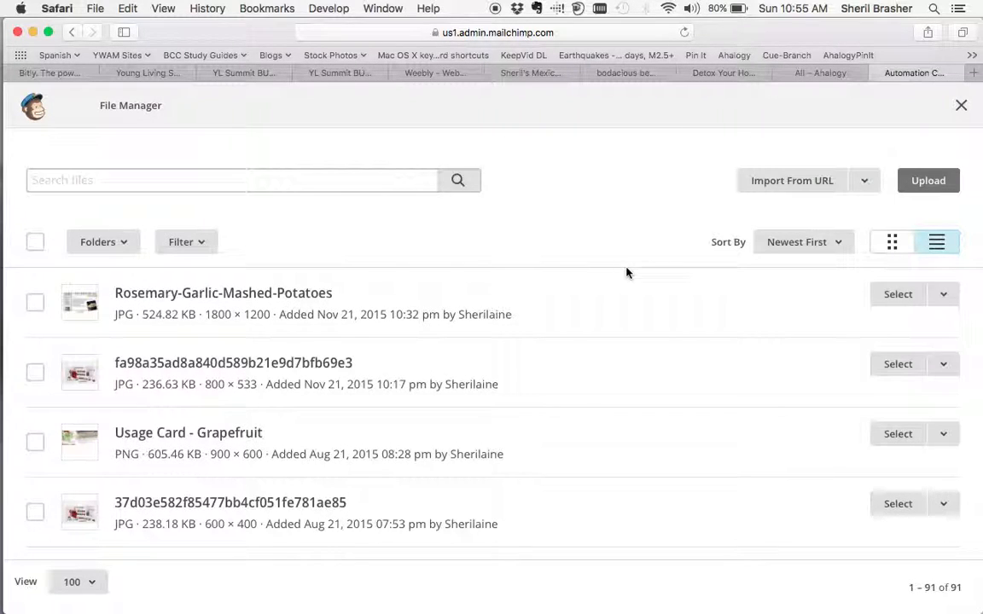
left_click(930, 184)
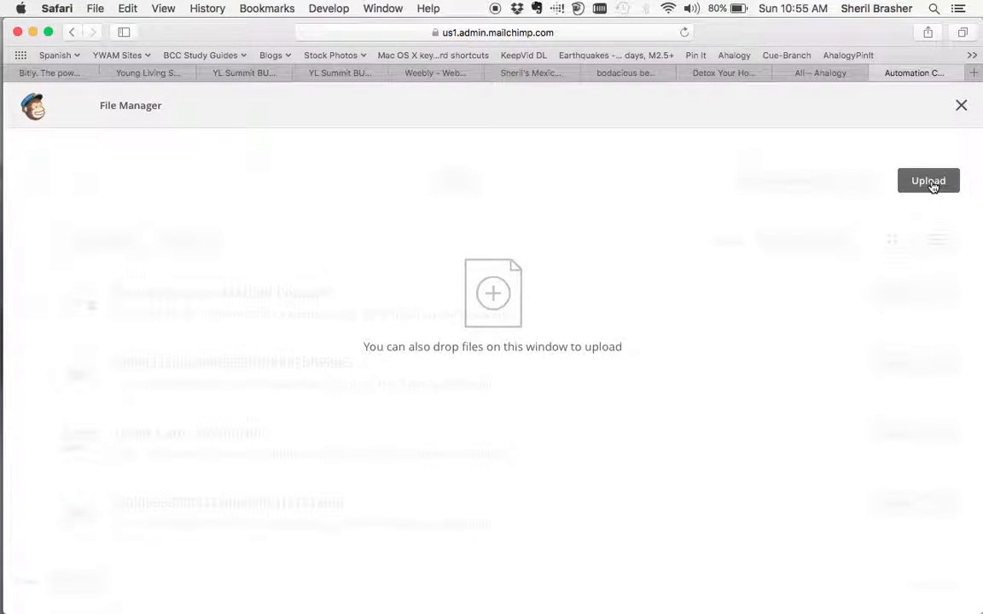
left_click(930, 183)
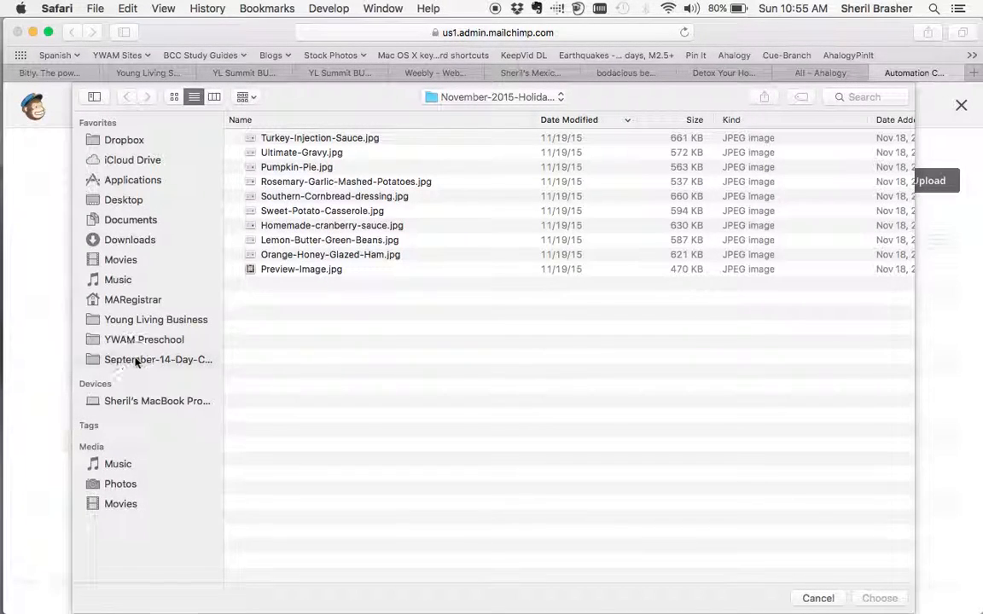
left_click(136, 360)
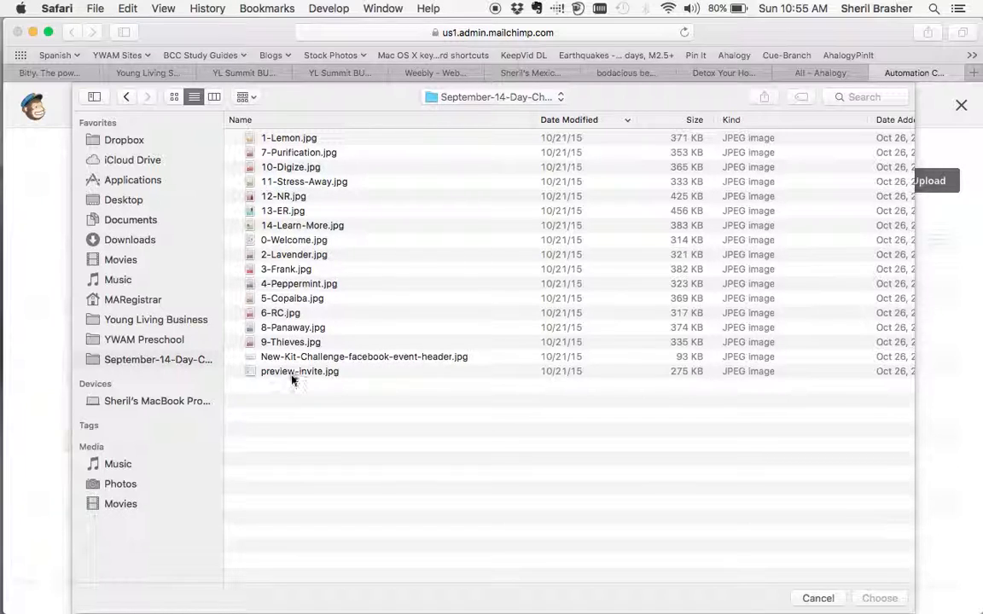
left_click(289, 241)
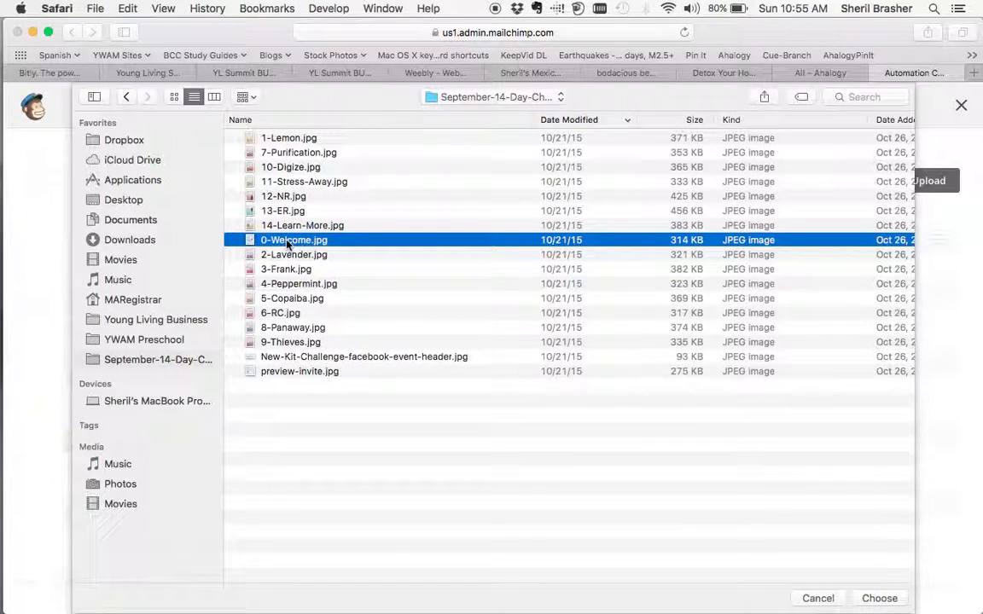
key("space")
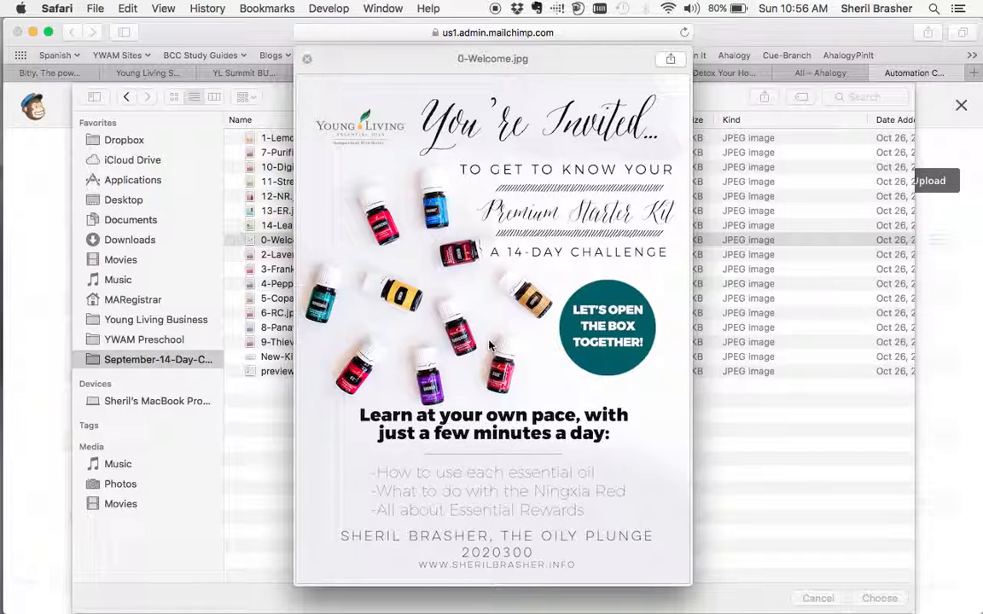
key("space")
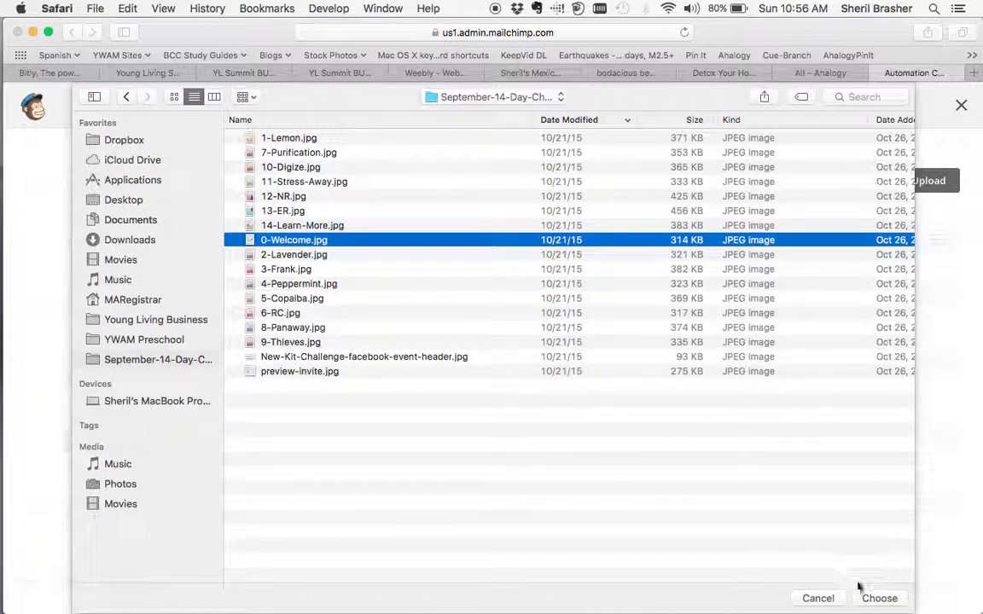
left_click(879, 597)
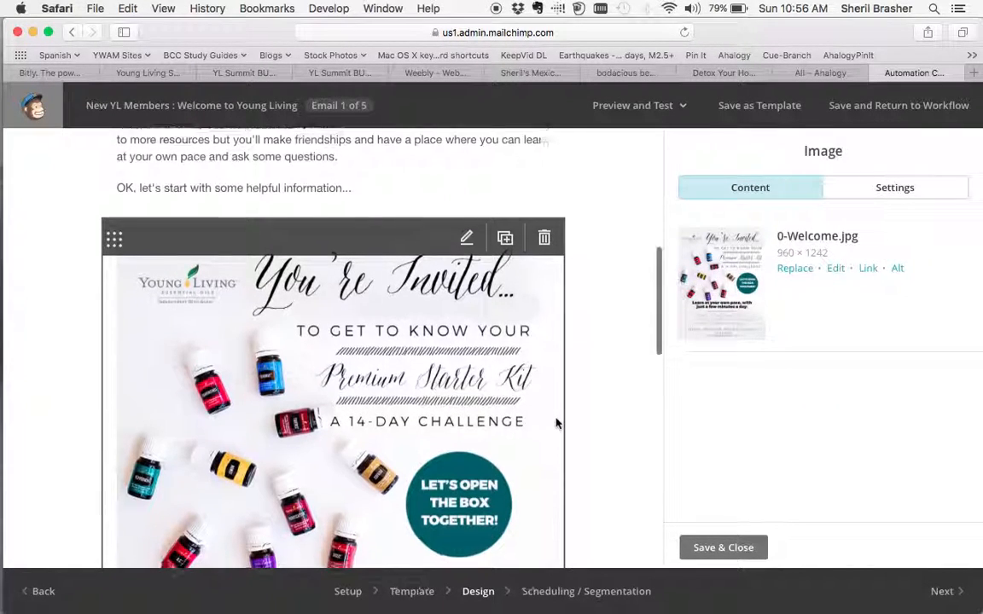
Replace the boxed text block's placeholder with "Thank you for choosing to begin your oily adventure with The Oily Plunge.".
scroll(555, 417, "down", 10)
scroll(556, 421, "down", 2)
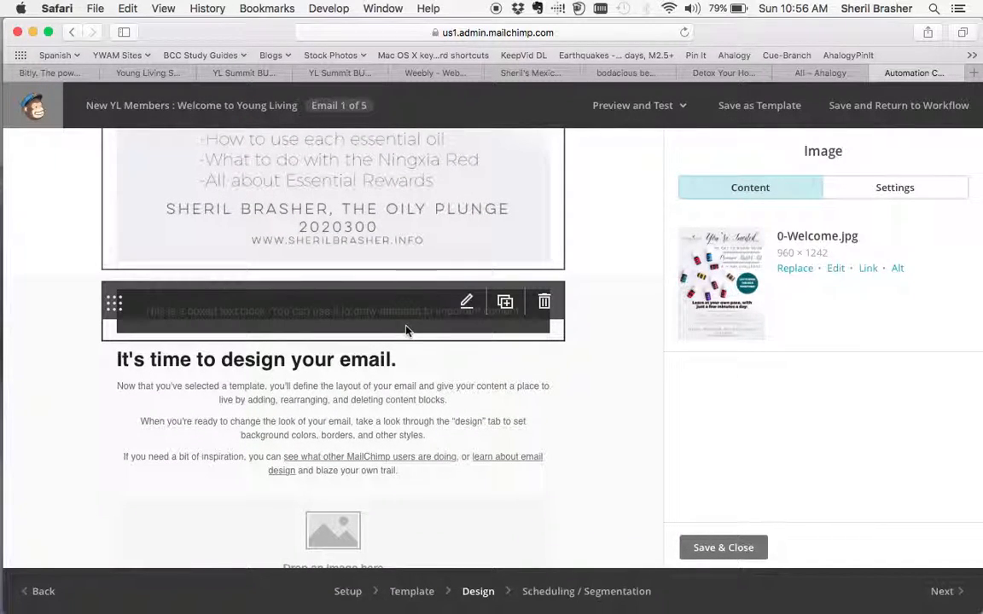
left_click(406, 331)
left_click_drag(762, 335, 674, 319)
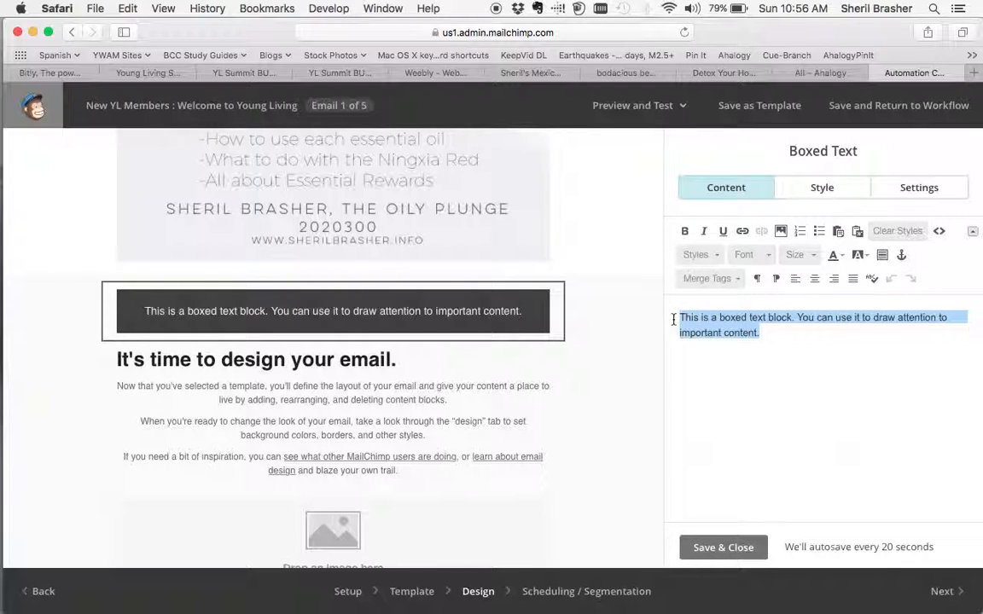
type("Thank you for choosing")
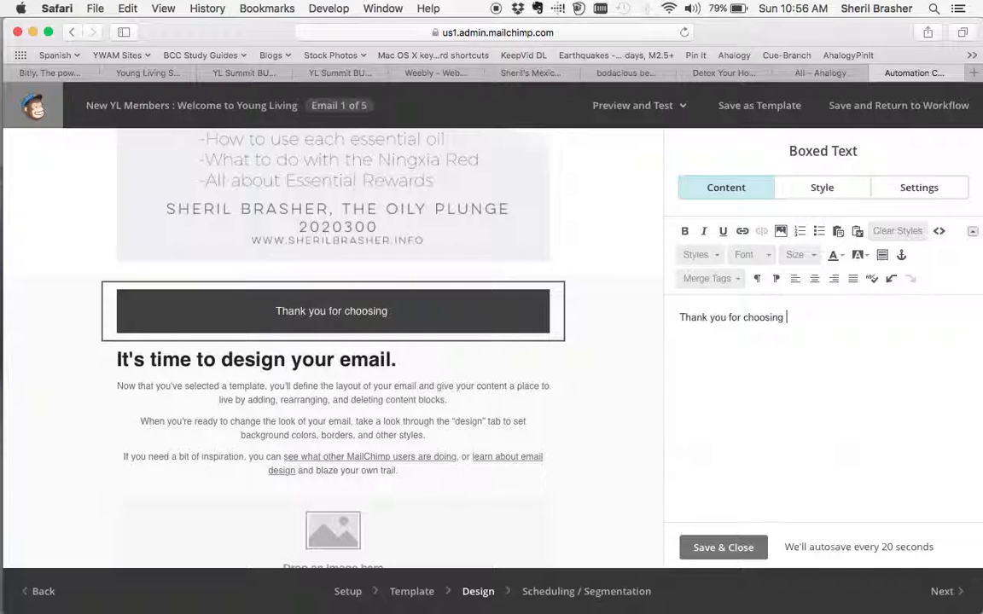
type(" to begin")
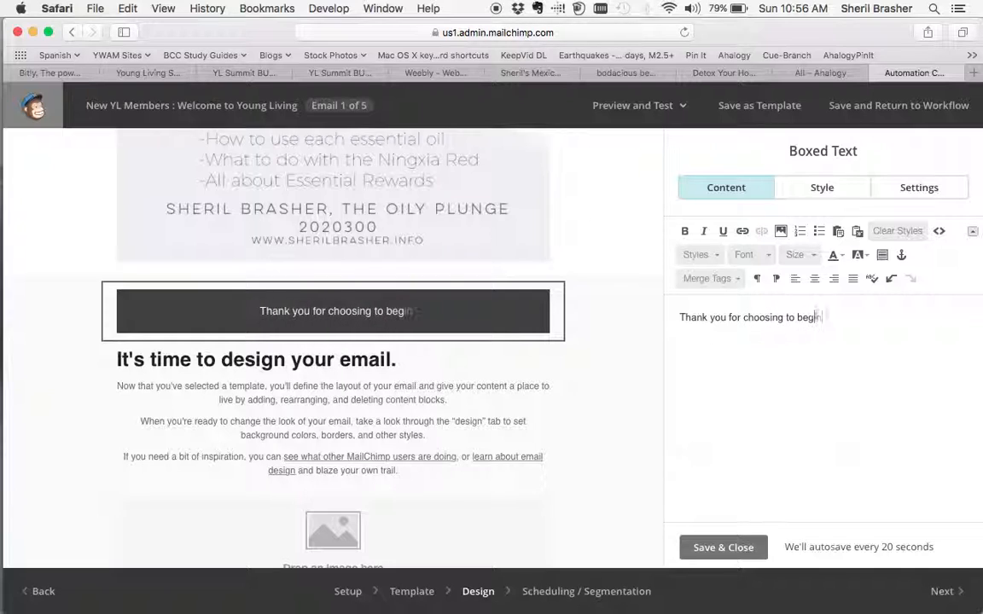
type(" your oily ")
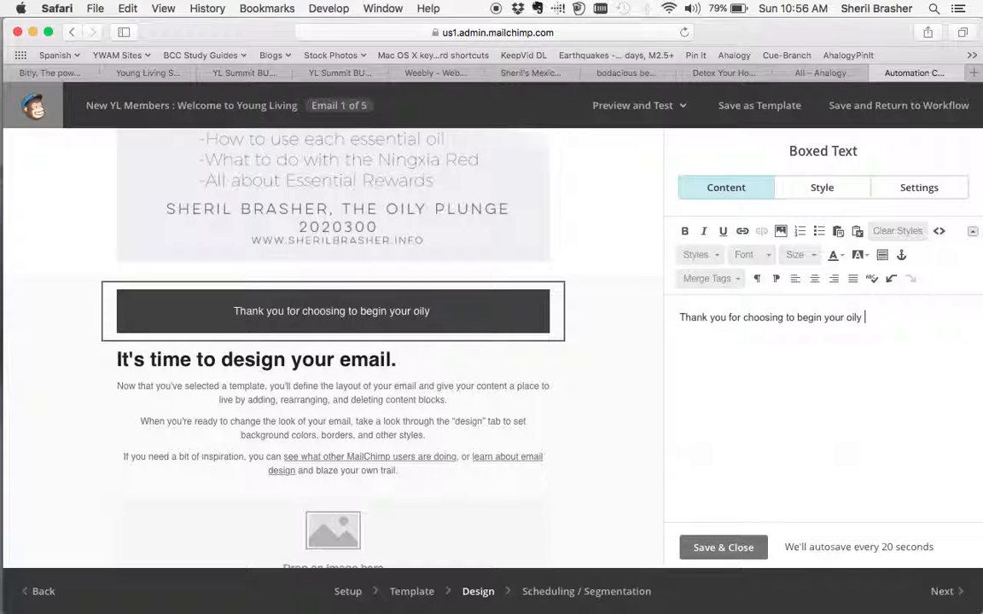
type("adventure with Th")
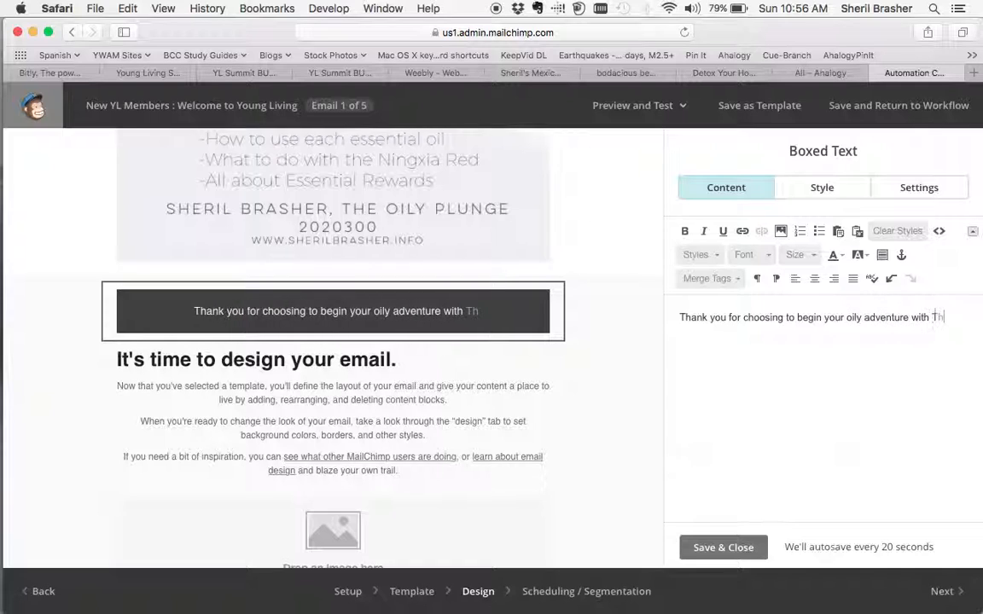
type("e Oily Pluncg")
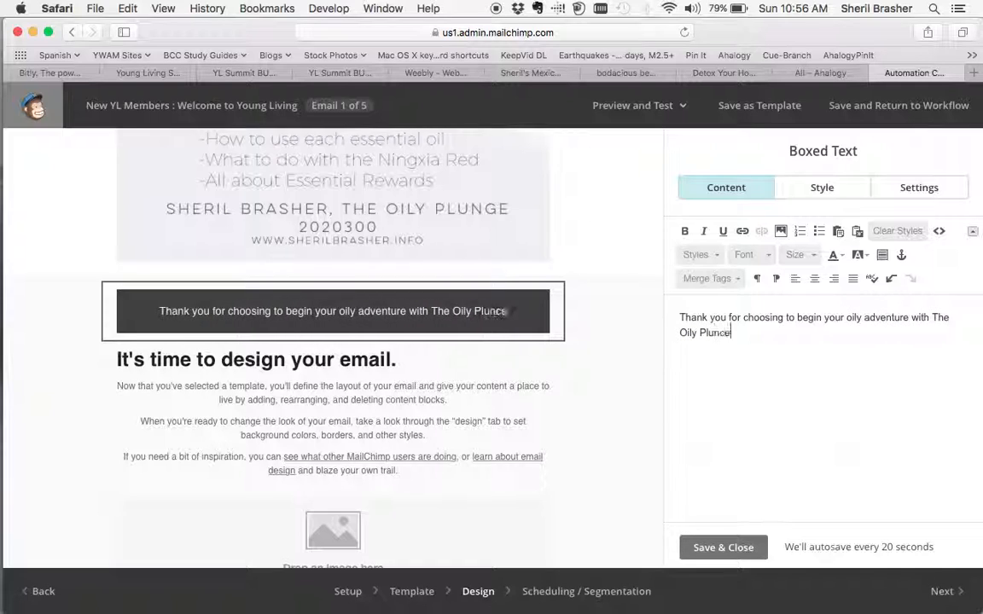
type("e")
key("BackSpace")
type("ge.")
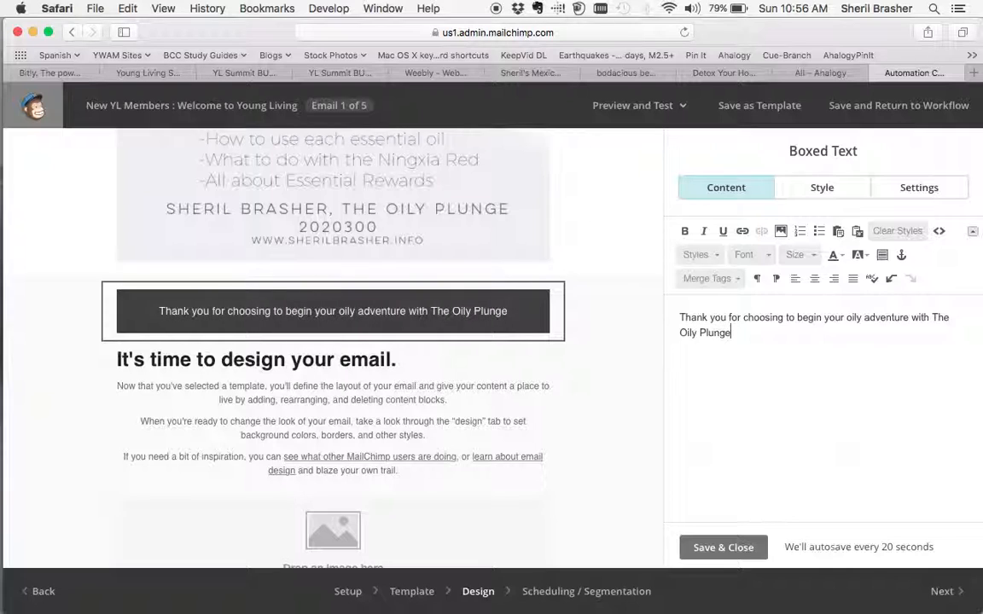
Delete the two leftover "It's time to design your email." text blocks and the empty image block below the boxed text.
mouse_move(448, 401)
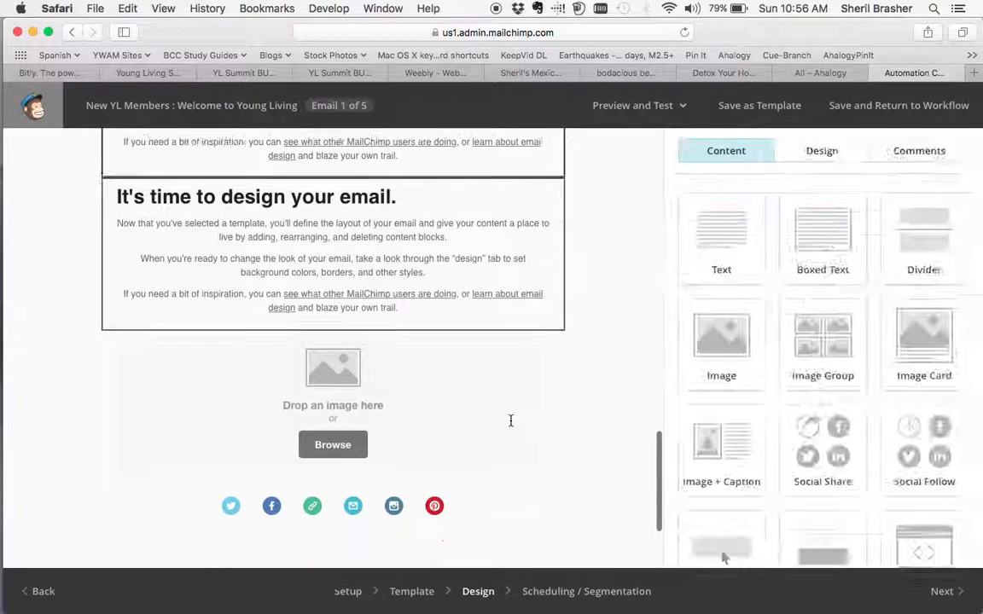
scroll(505, 323, "up", 3)
left_click(544, 335)
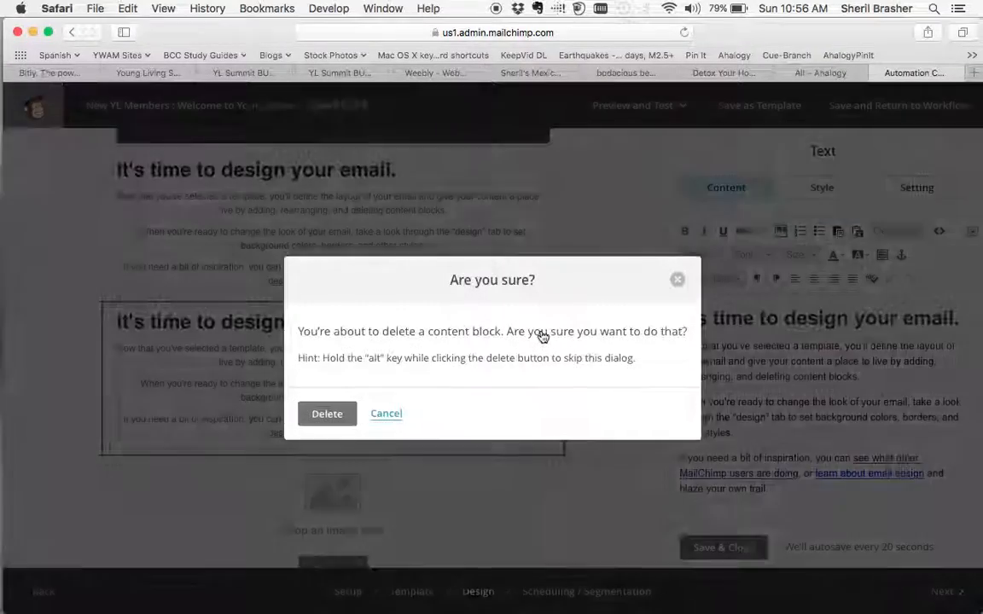
left_click(324, 412)
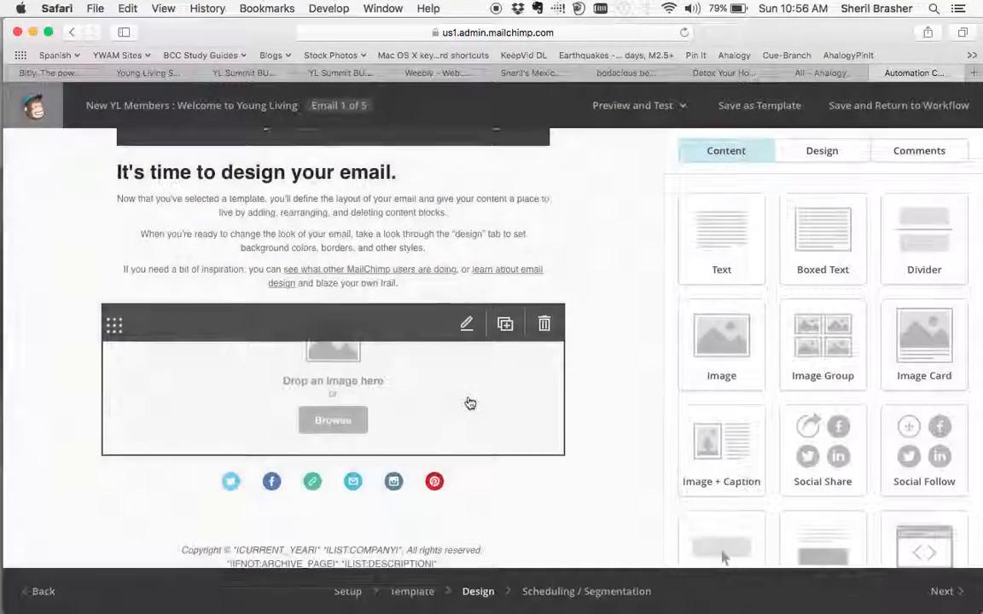
scroll(509, 285, "up", 2)
left_click(547, 249)
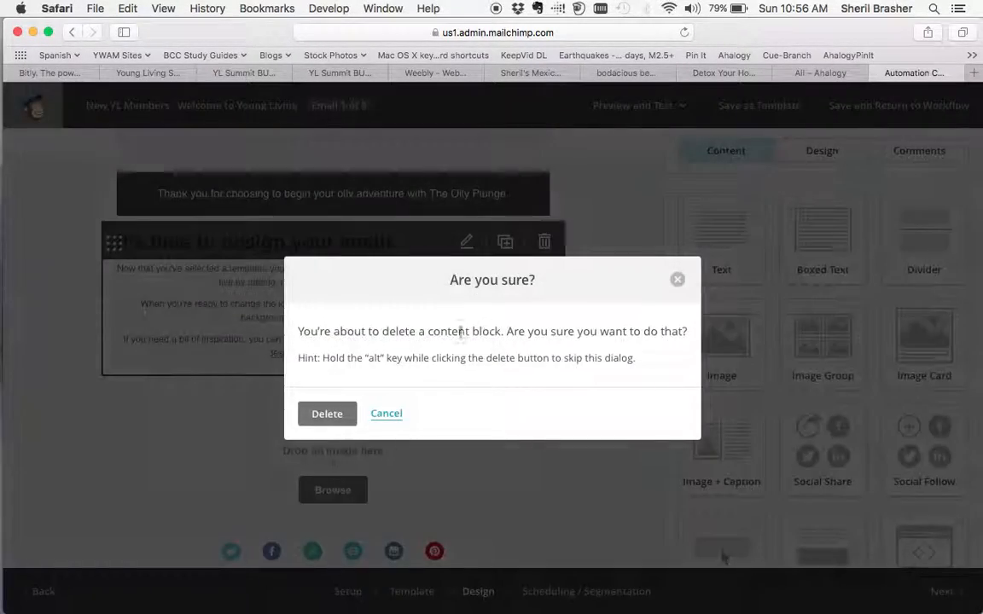
left_click(338, 412)
left_click(543, 241)
left_click(330, 413)
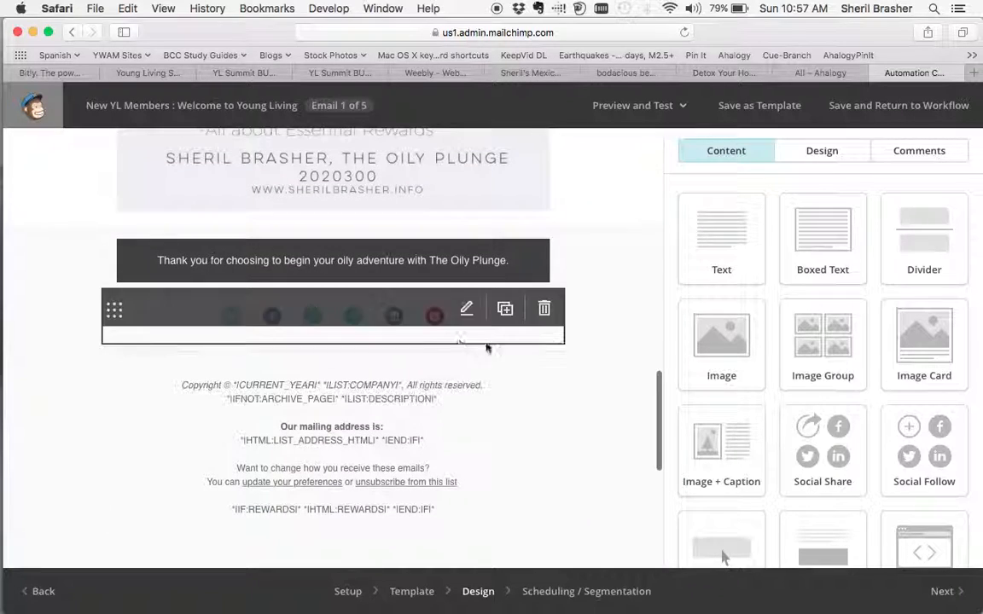
left_click(382, 316)
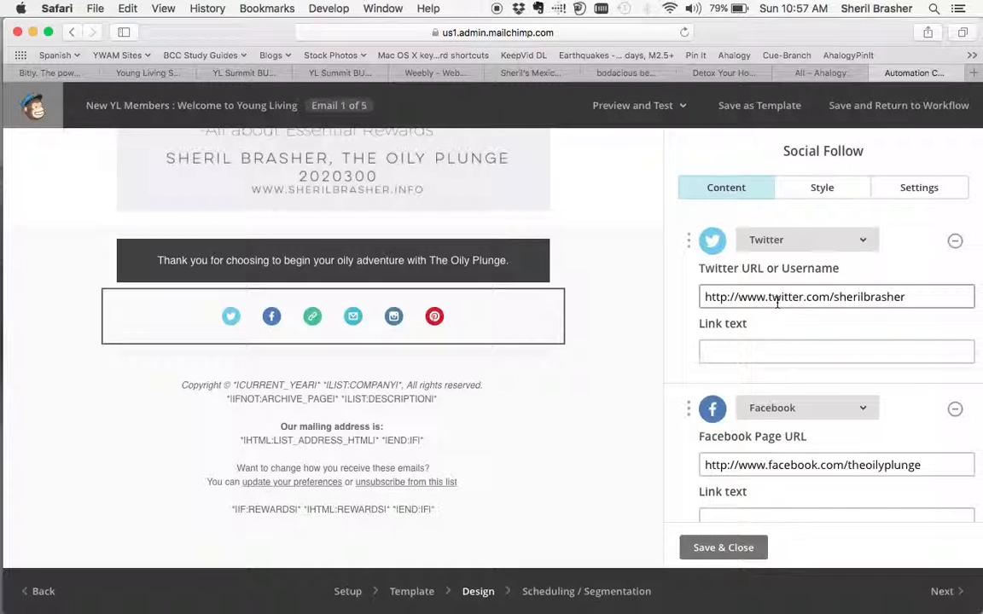
scroll(773, 341, "down", 10)
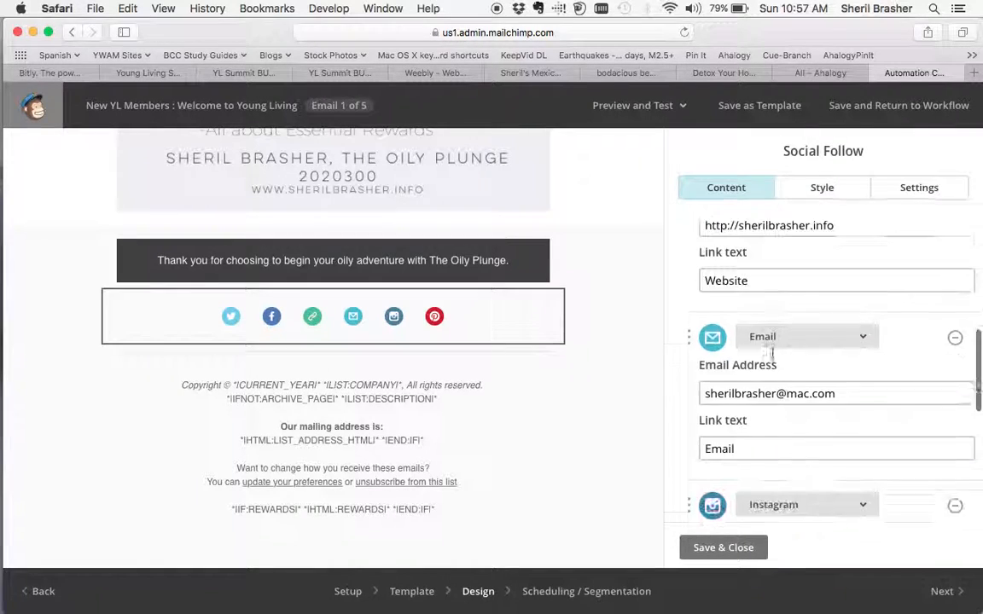
scroll(773, 352, "down", 5)
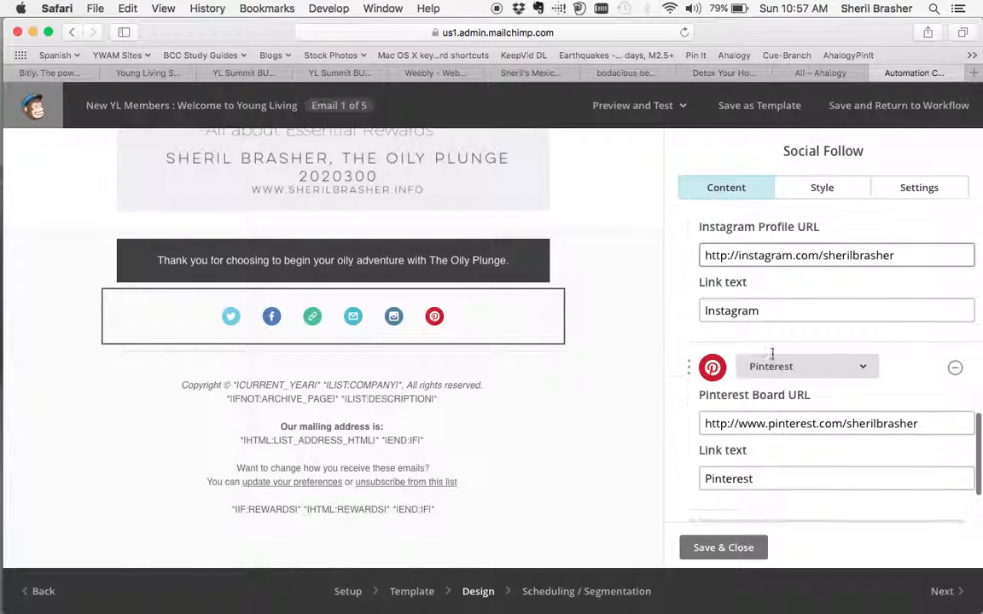
left_click(906, 253)
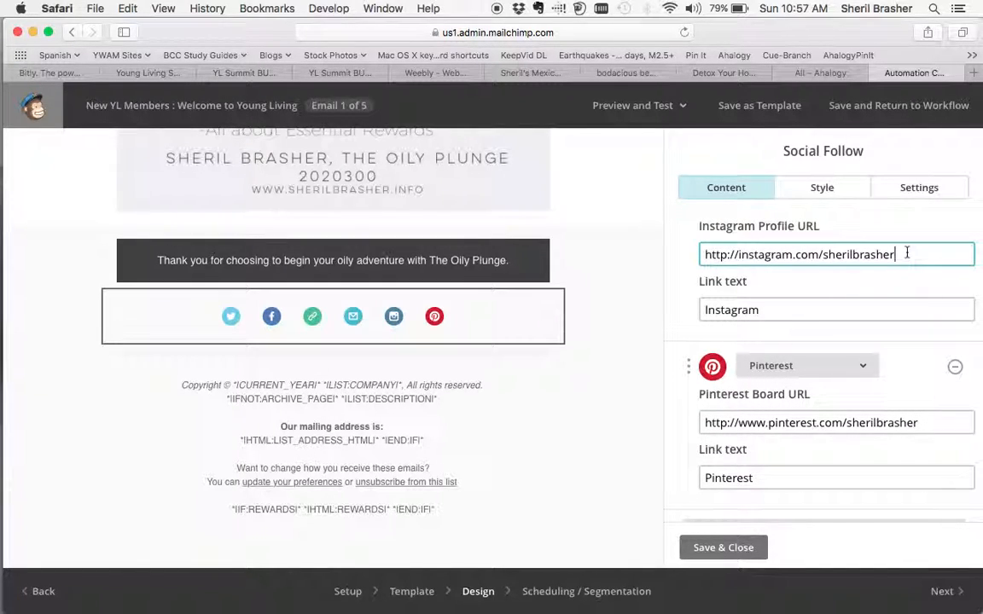
left_click_drag(906, 253, 823, 254)
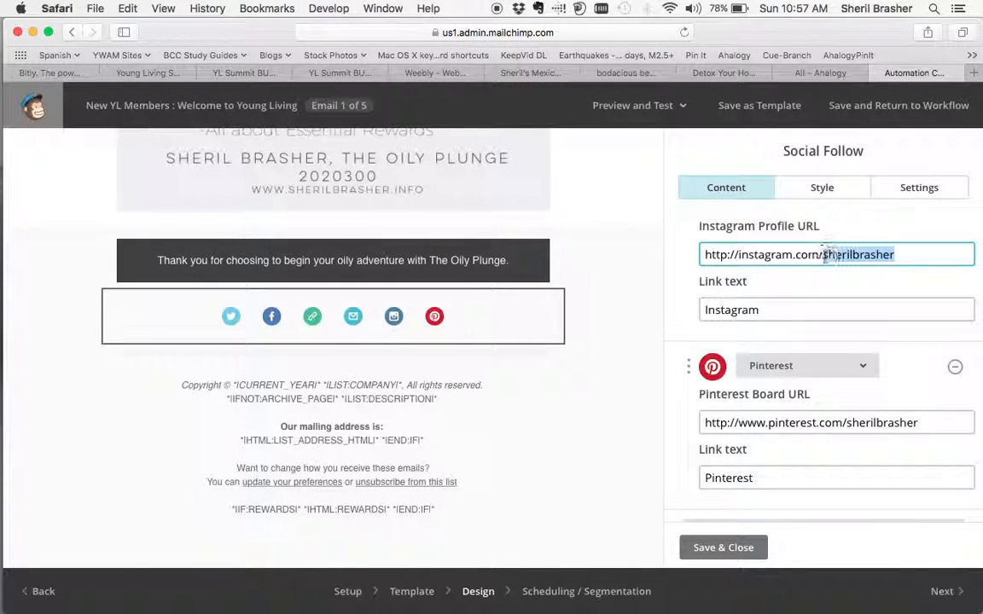
type("theoil")
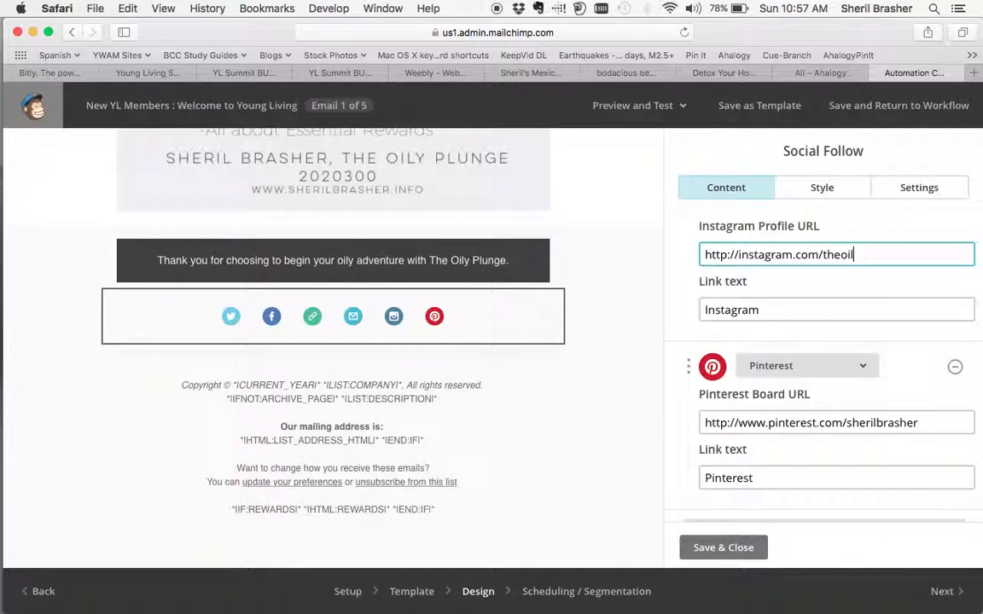
type("yplunge")
left_click(719, 551)
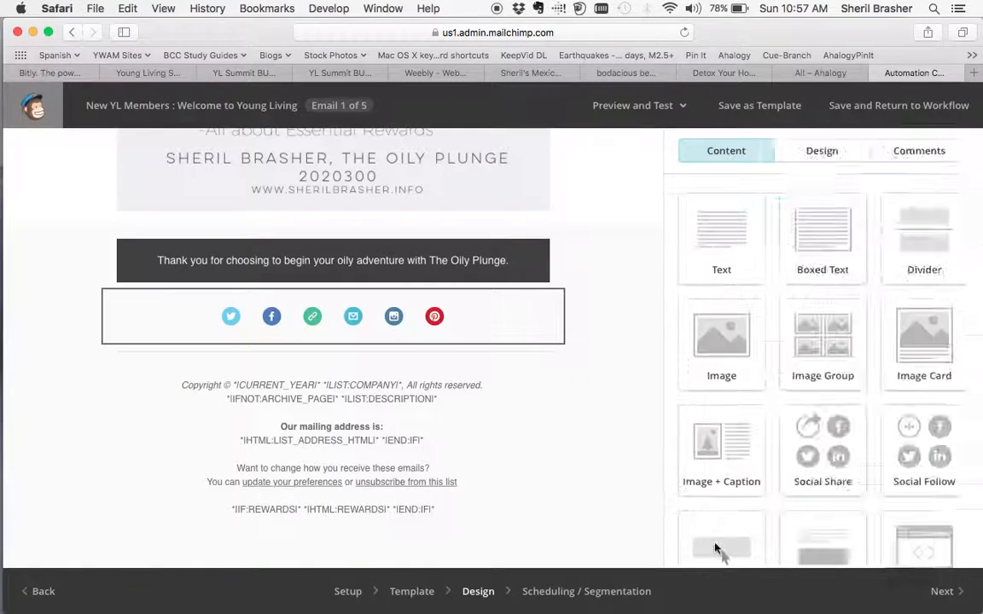
Append "Stay tuned for more exciting information as we open your kit together." to the preheader text and save it.
mouse_move(512, 324)
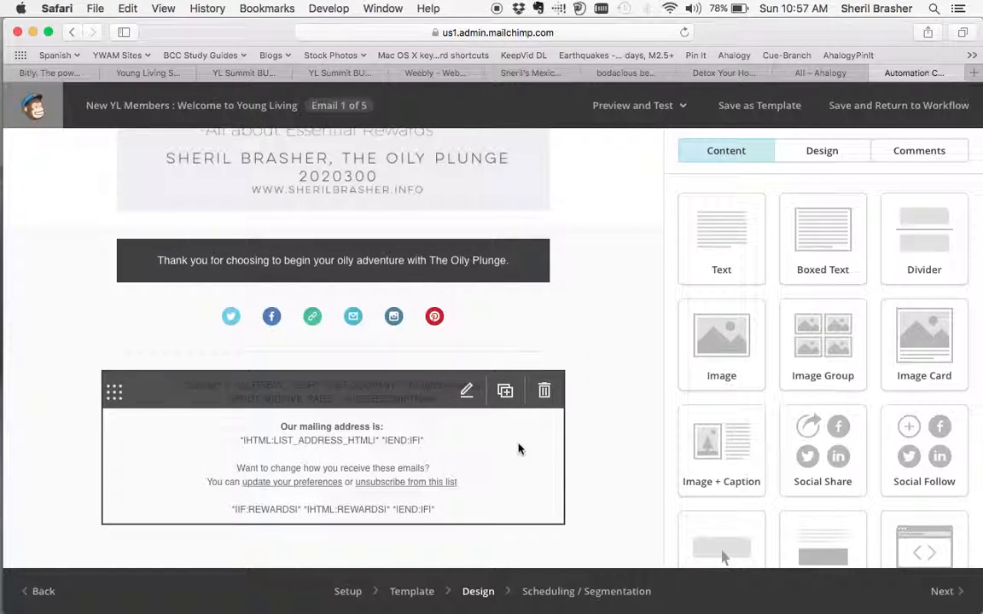
scroll(626, 361, "up", 1)
scroll(615, 285, "up", 10)
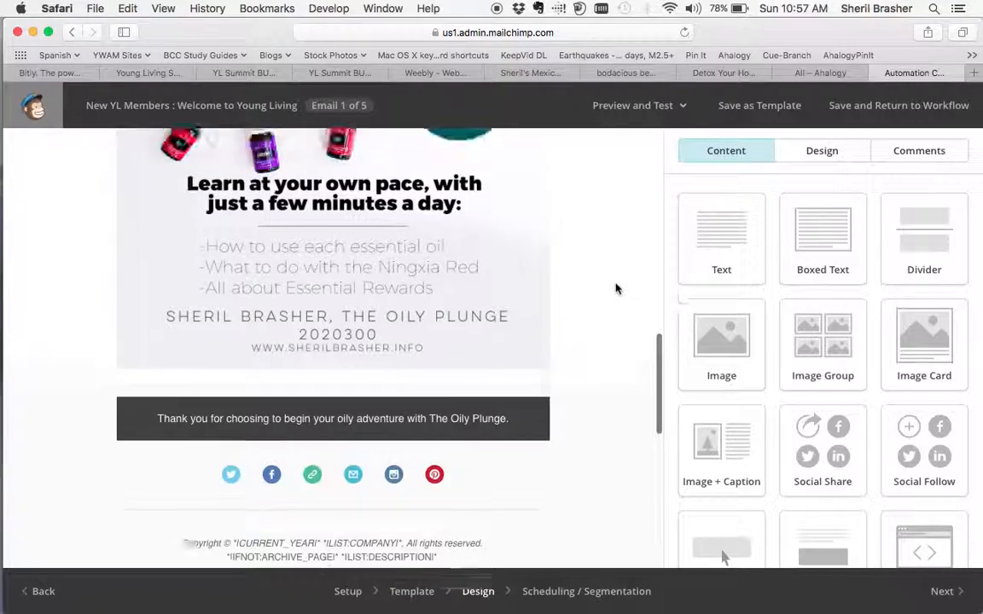
scroll(604, 241, "up", 8)
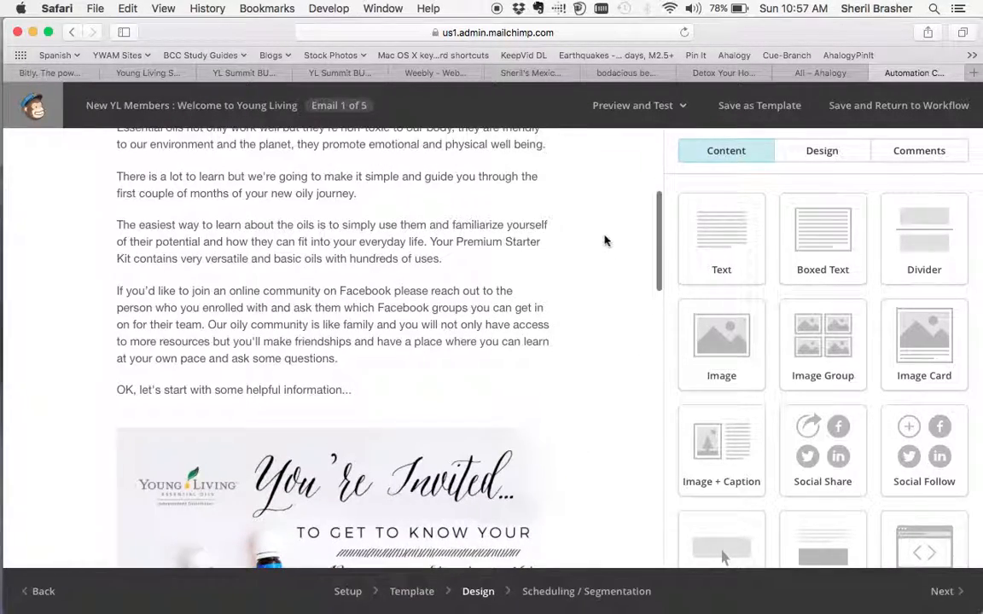
scroll(605, 242, "up", 6)
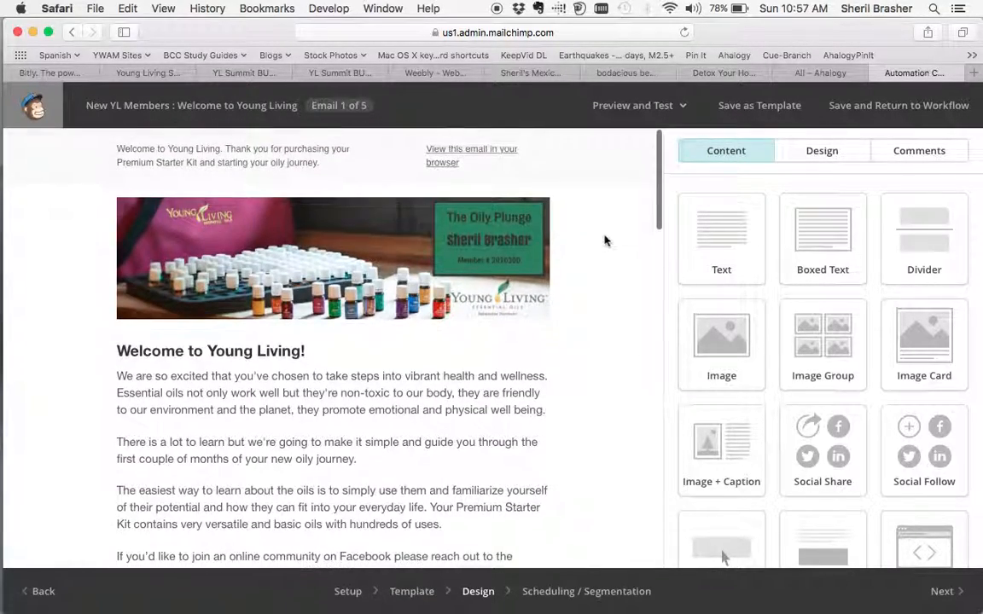
left_click(327, 172)
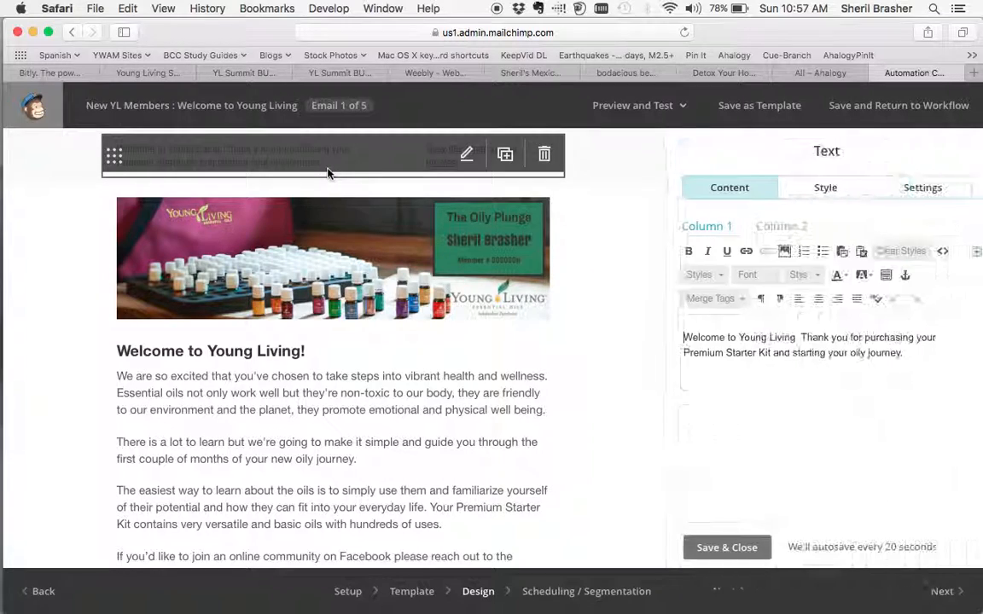
type("Stay,")
type("tuned")
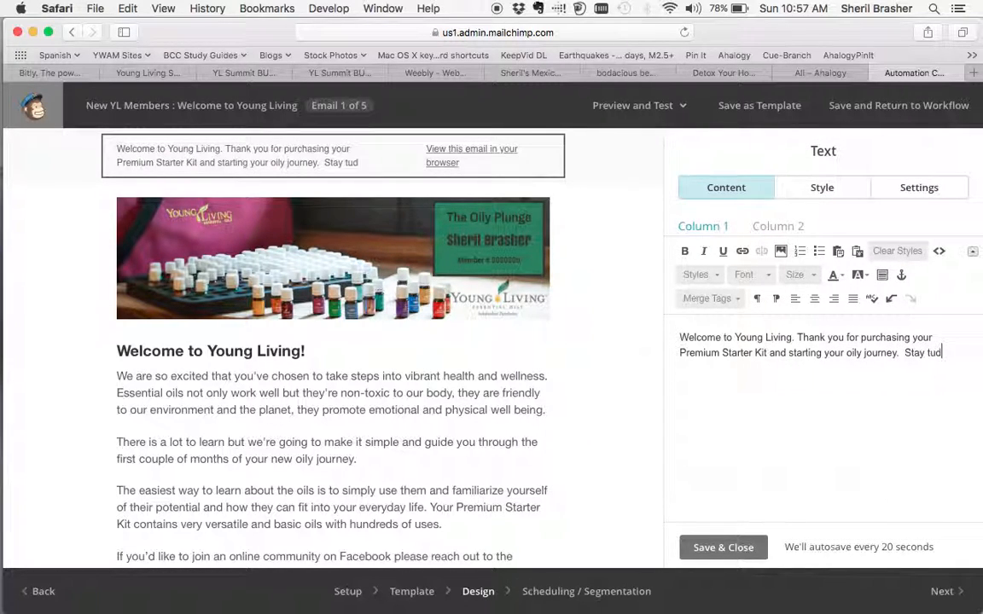
type(" for more ")
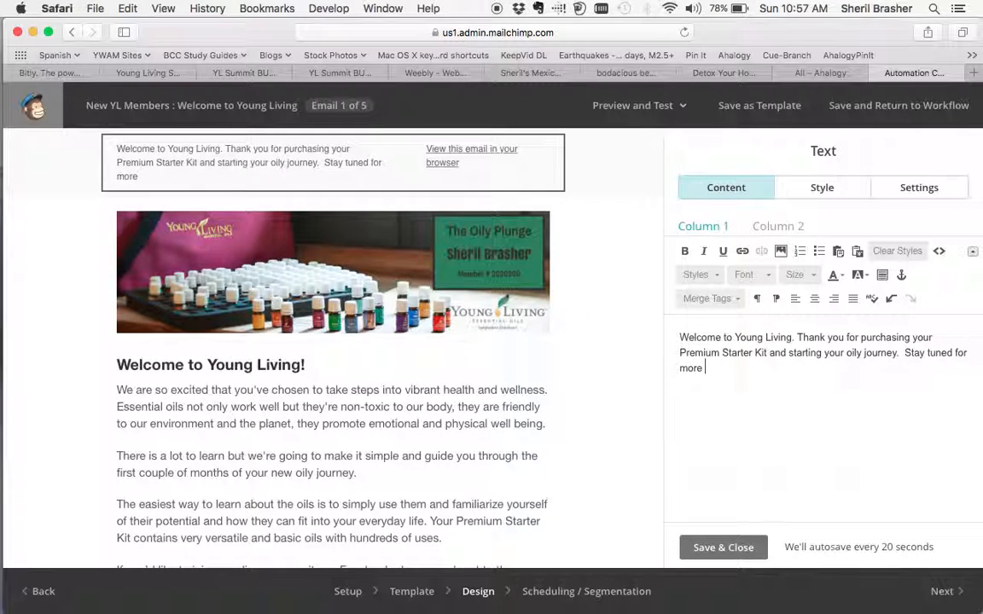
type("exciting ")
type("informational wa")
key("BackSpace")
key("BackSpace")
key("BackSpace")
type("s we ")
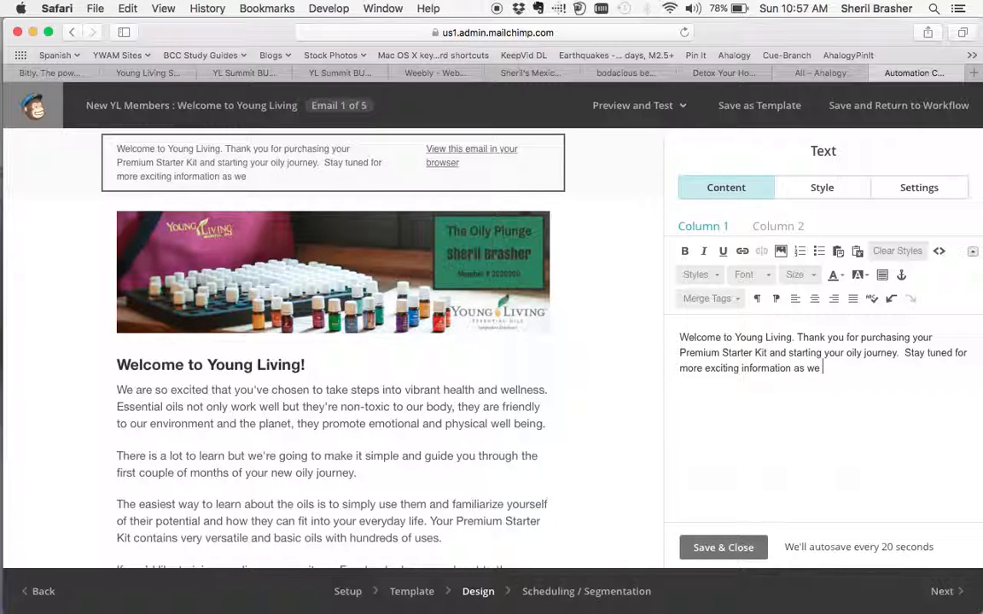
type("open your kit together.")
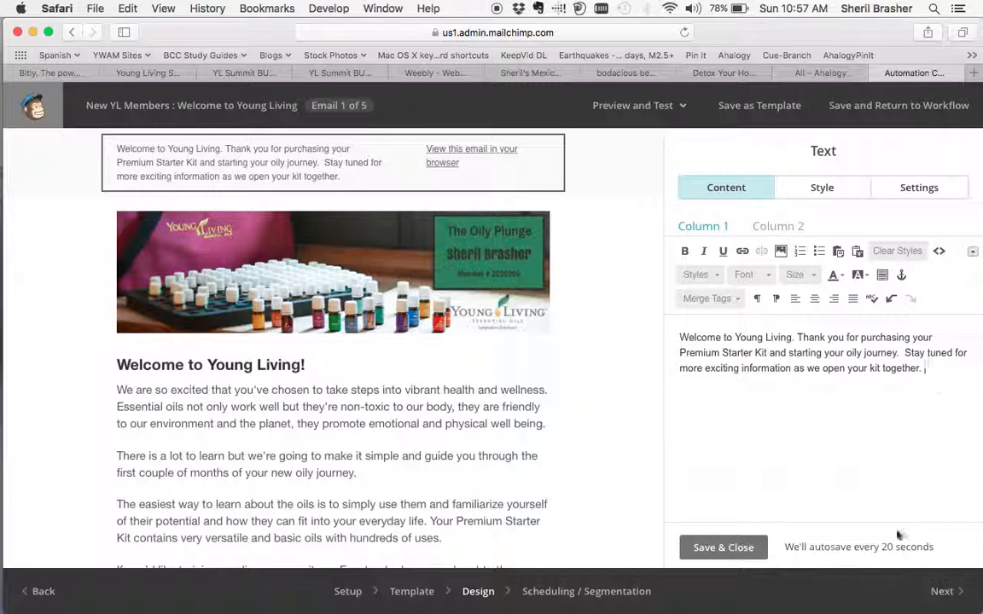
left_click(725, 549)
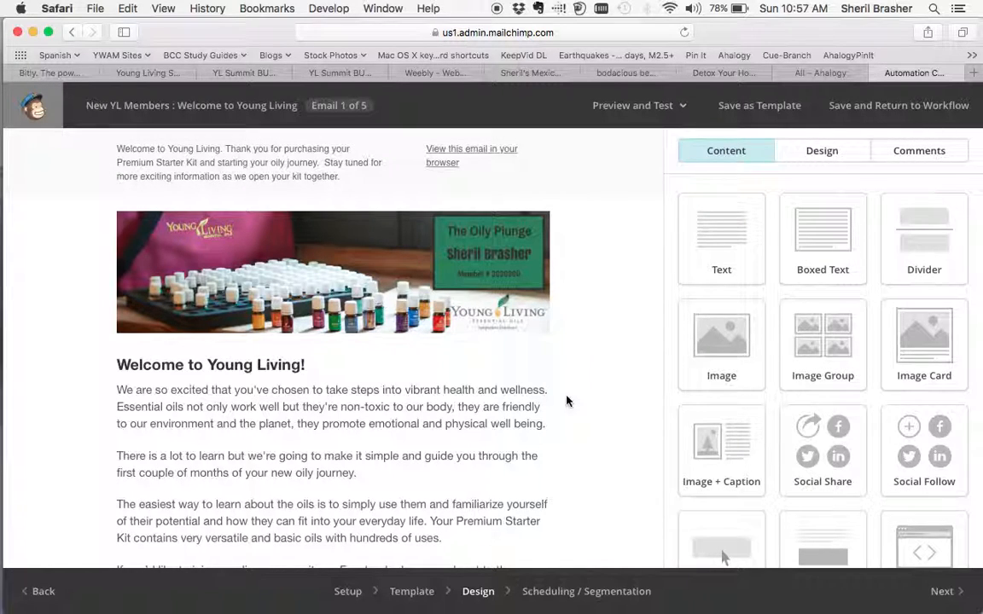
Look over the completed welcome email and continue to its scheduling and segmentation settings.
scroll(567, 401, "down", 10)
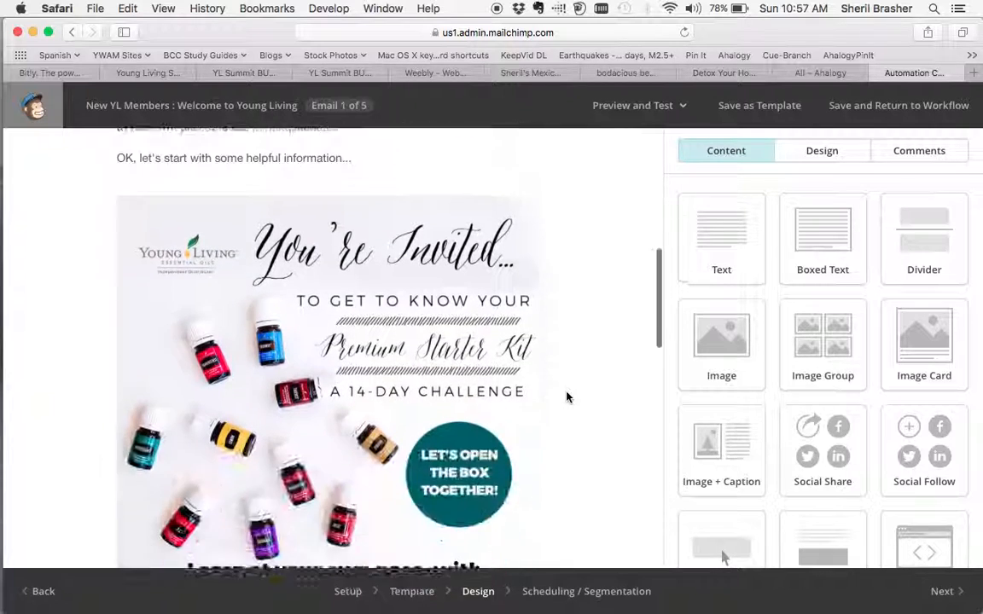
scroll(567, 396, "down", 8)
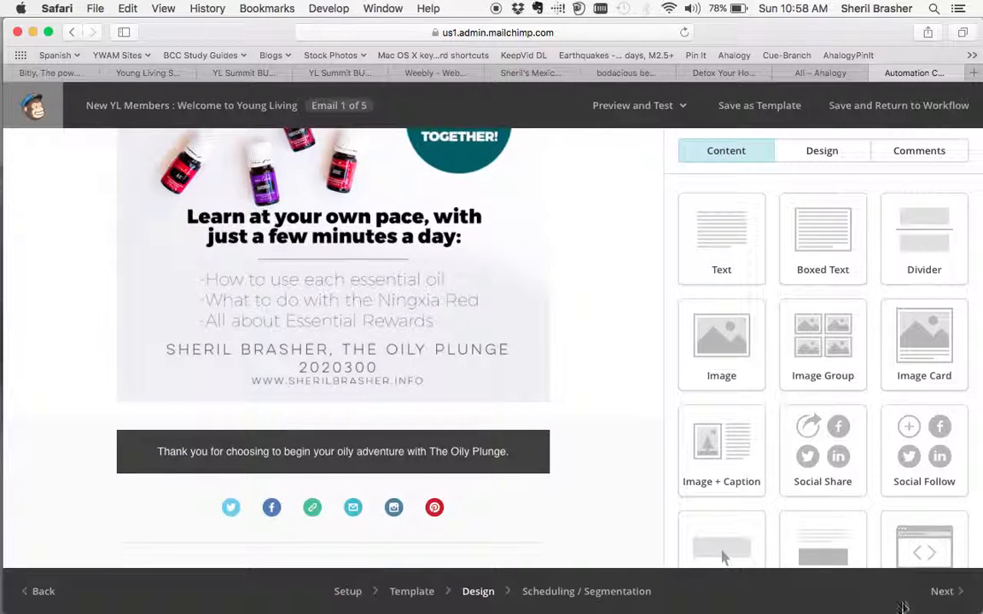
left_click(940, 592)
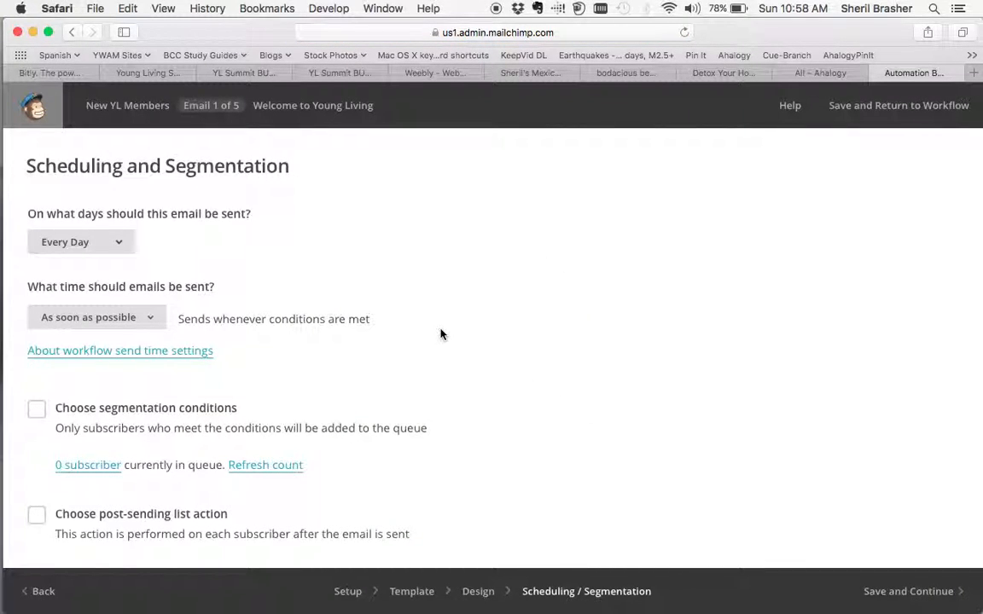
Check the available sending days and send-time options, keeping Every Day and As soon as possible.
left_click(121, 247)
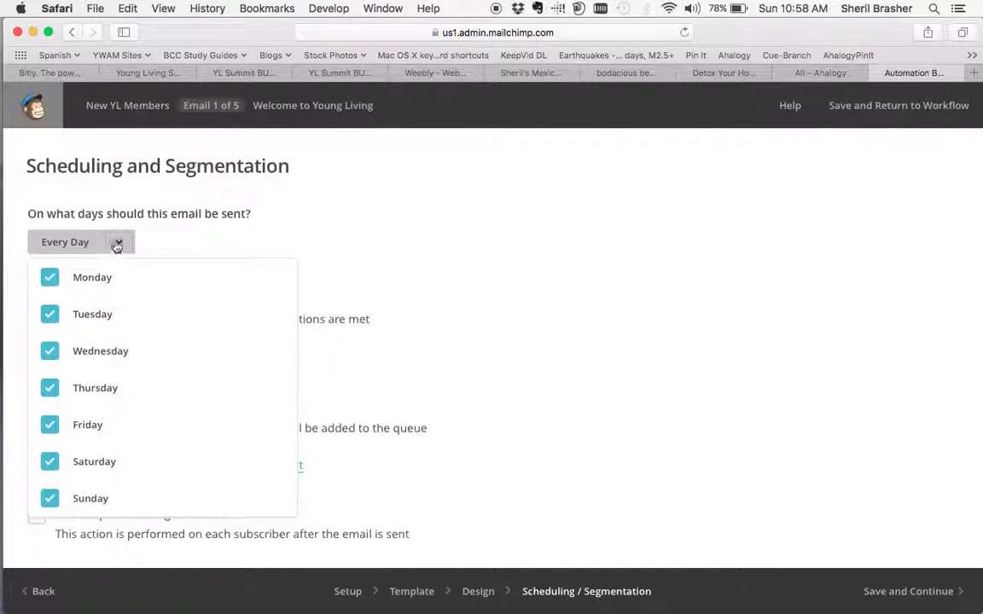
left_click(117, 244)
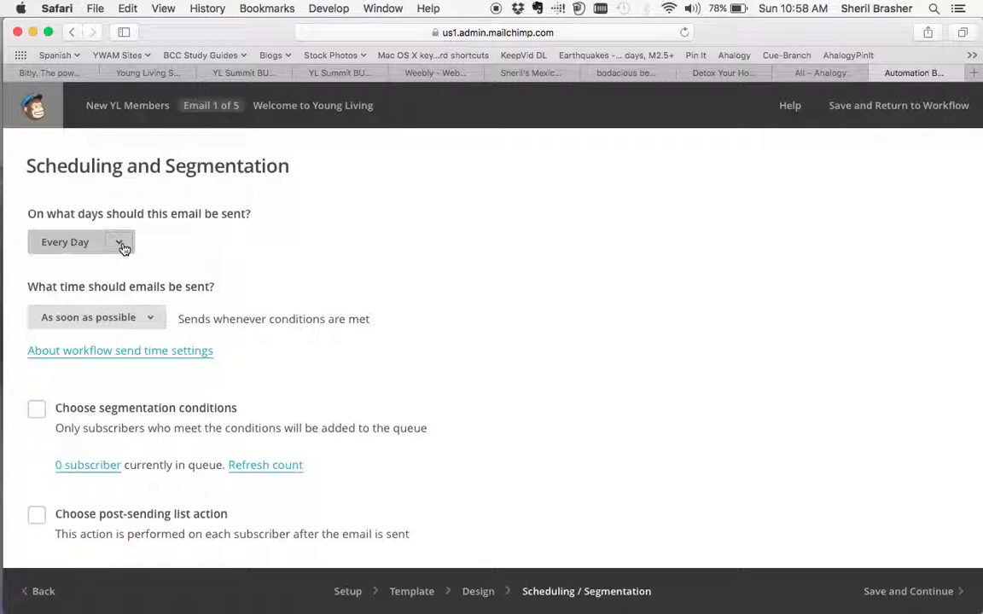
left_click(147, 318)
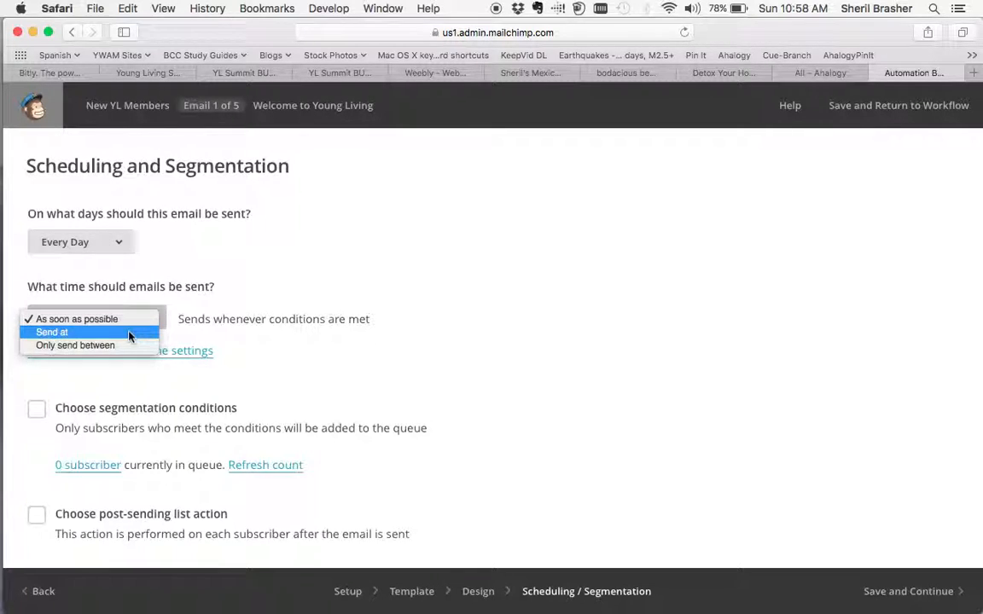
left_click(192, 301)
left_click(115, 243)
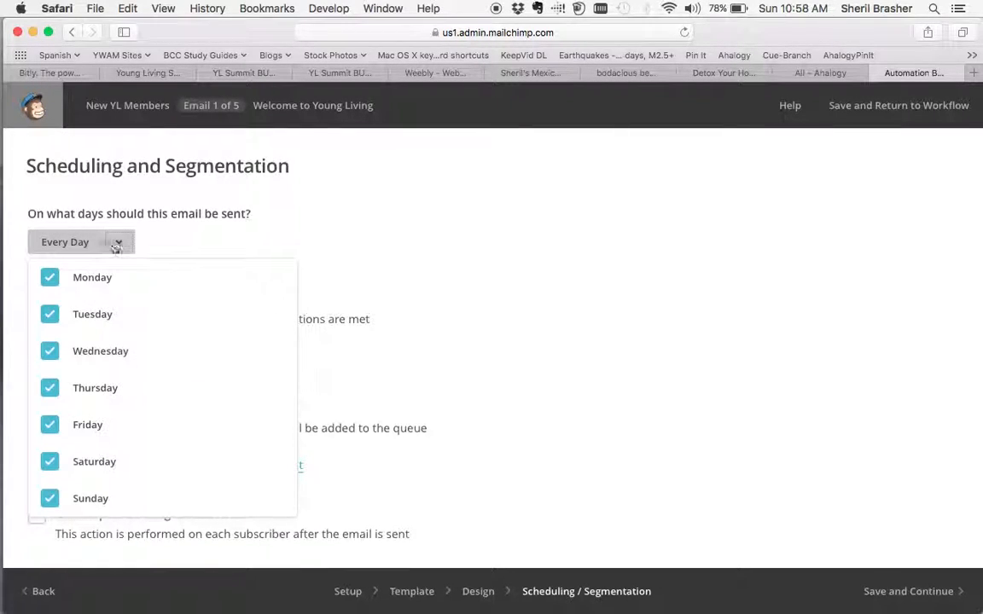
left_click(171, 234)
Try out the segmentation conditions, covering saved segments and the Date Added condition options, and turn segmentation back off.
scroll(213, 406, "down", 1)
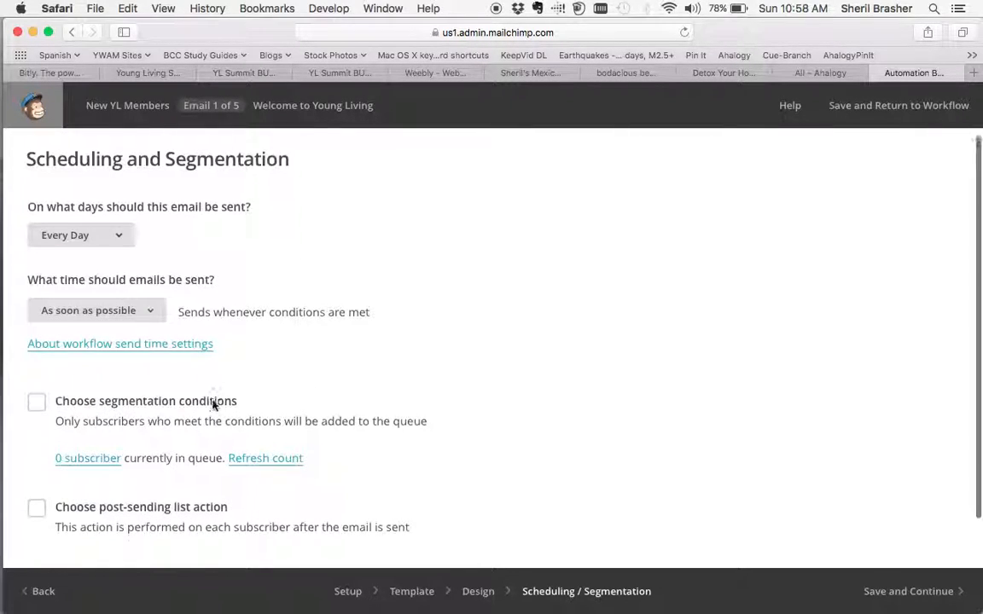
scroll(214, 405, "down", 2)
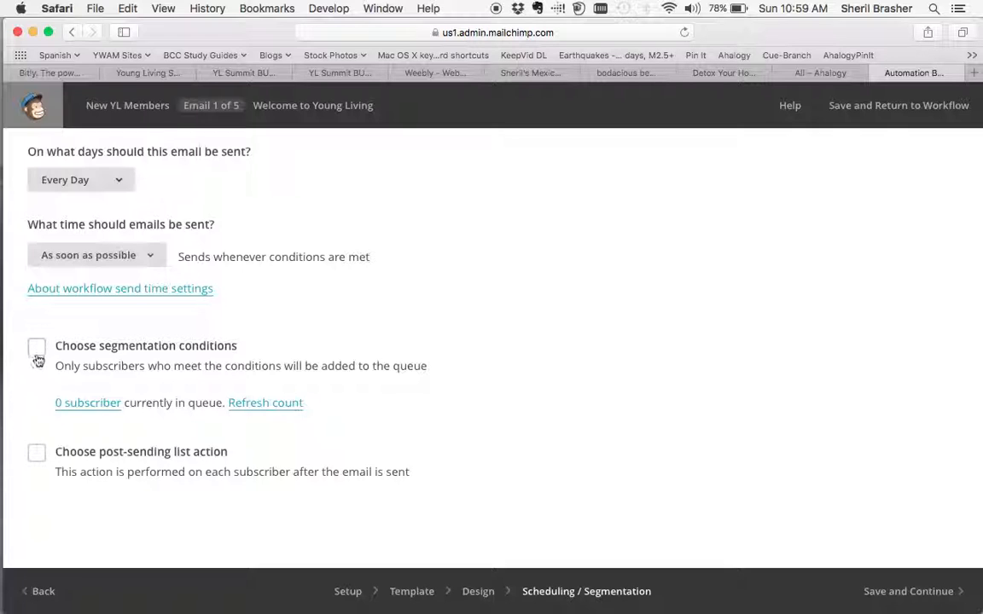
left_click(37, 346)
scroll(57, 436, "down", 2)
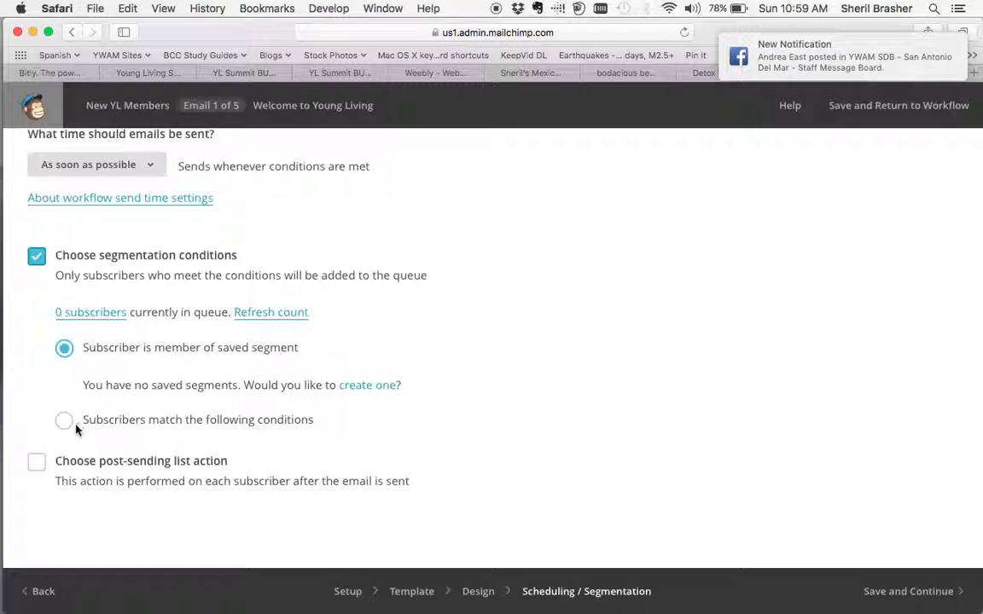
left_click(64, 420)
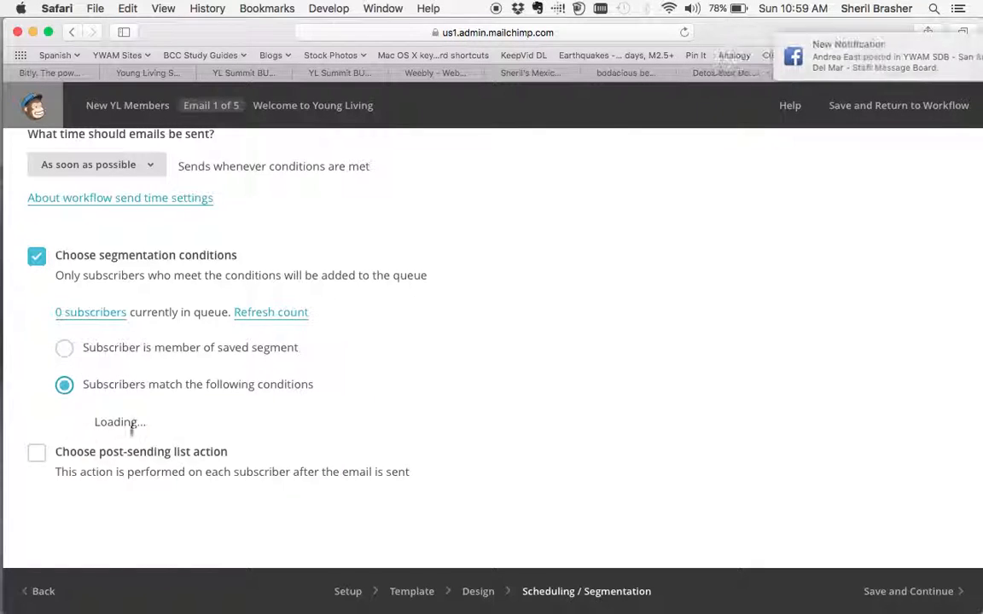
scroll(228, 477, "down", 3)
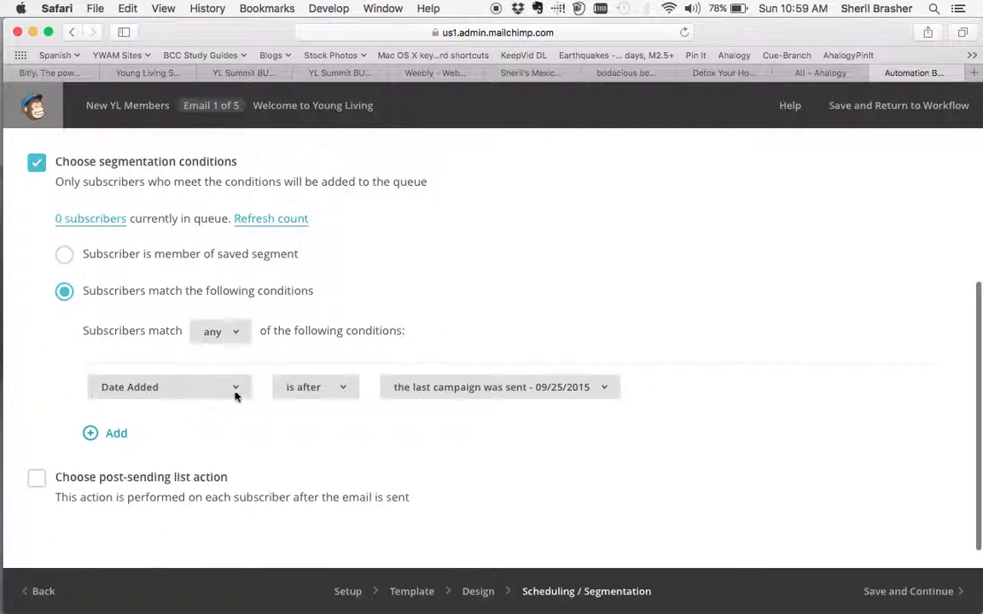
left_click(238, 334)
left_click(231, 384)
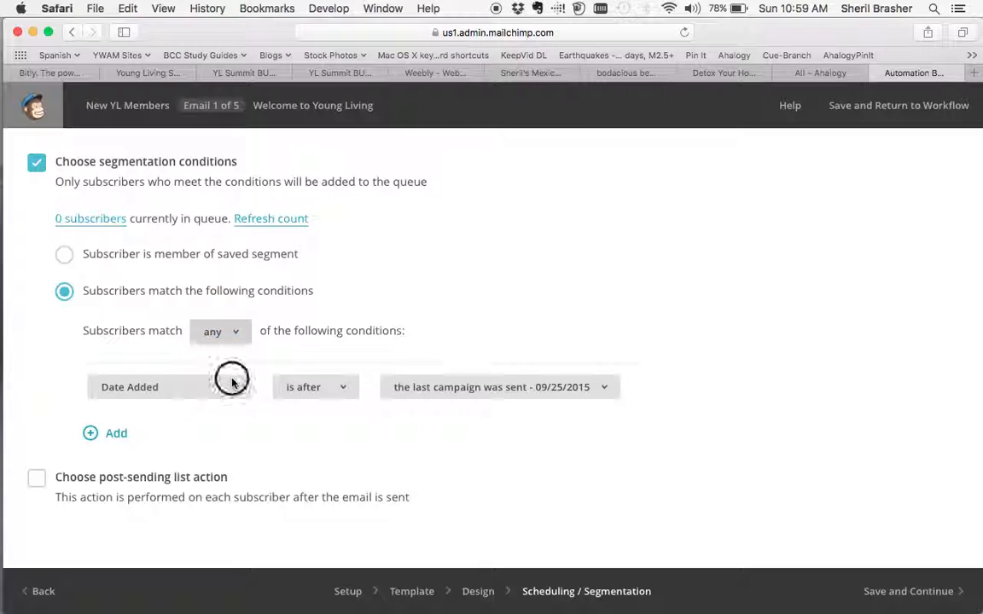
left_click(226, 392)
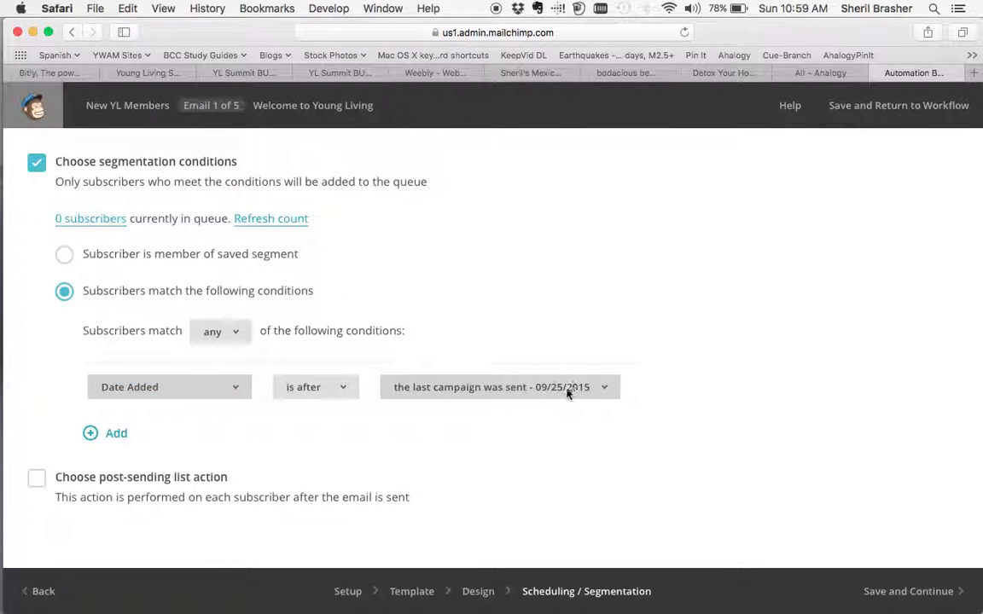
left_click(487, 384)
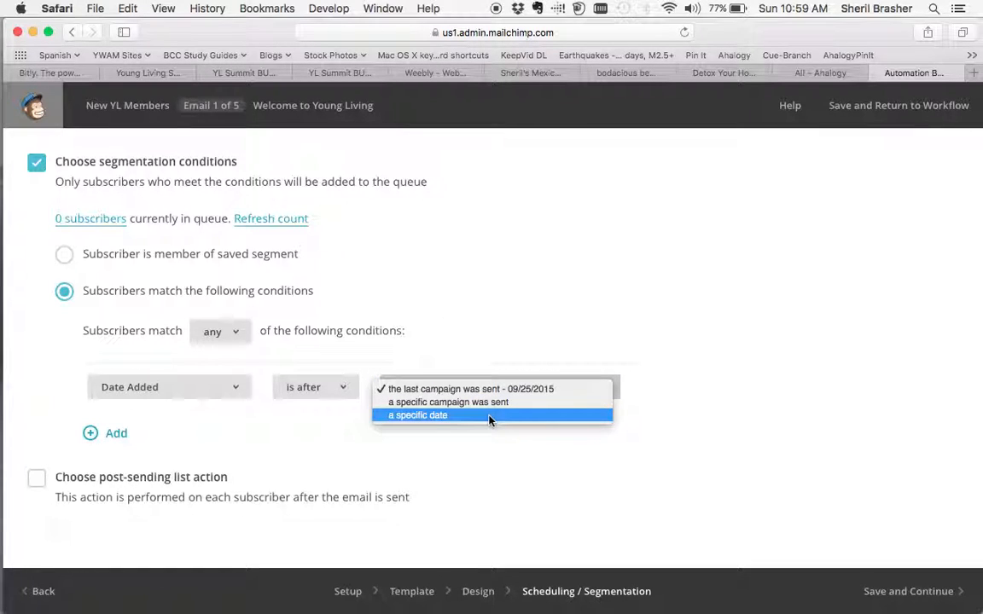
left_click(474, 346)
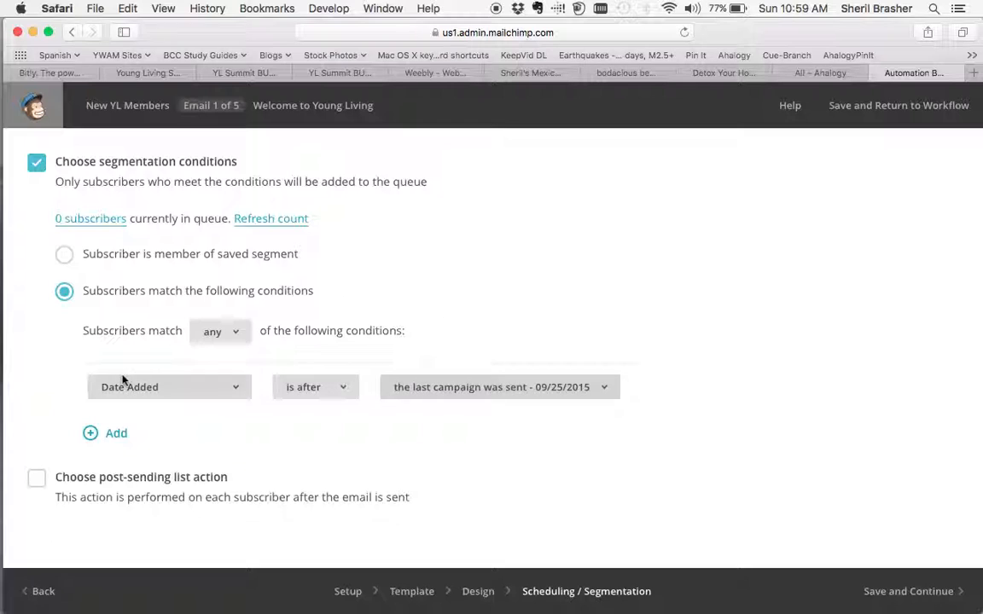
left_click(65, 256)
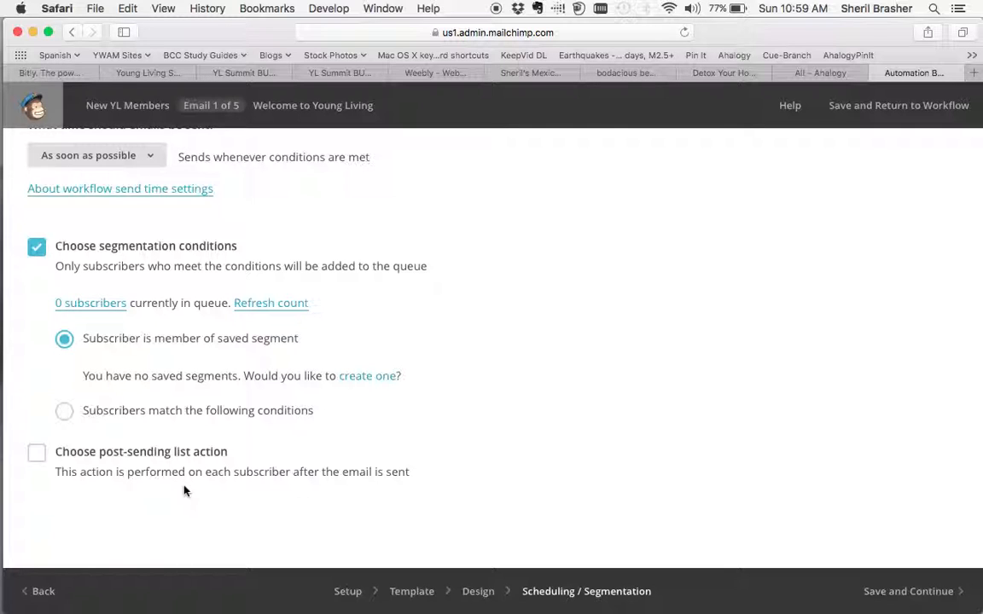
left_click(35, 249)
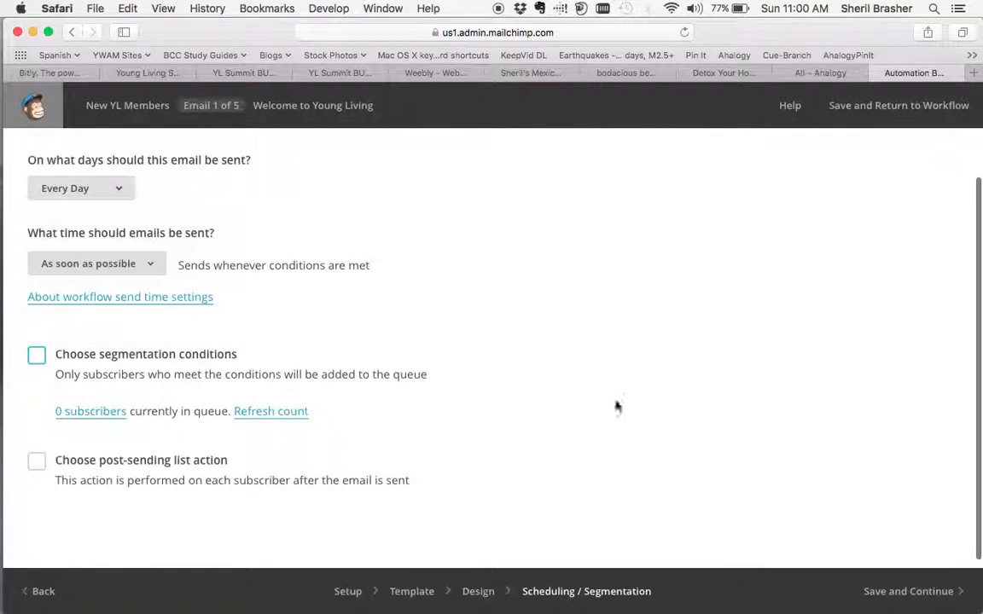
Save the scheduling settings and reopen the New YL Member, Welcome email at its Design stage.
left_click(884, 591)
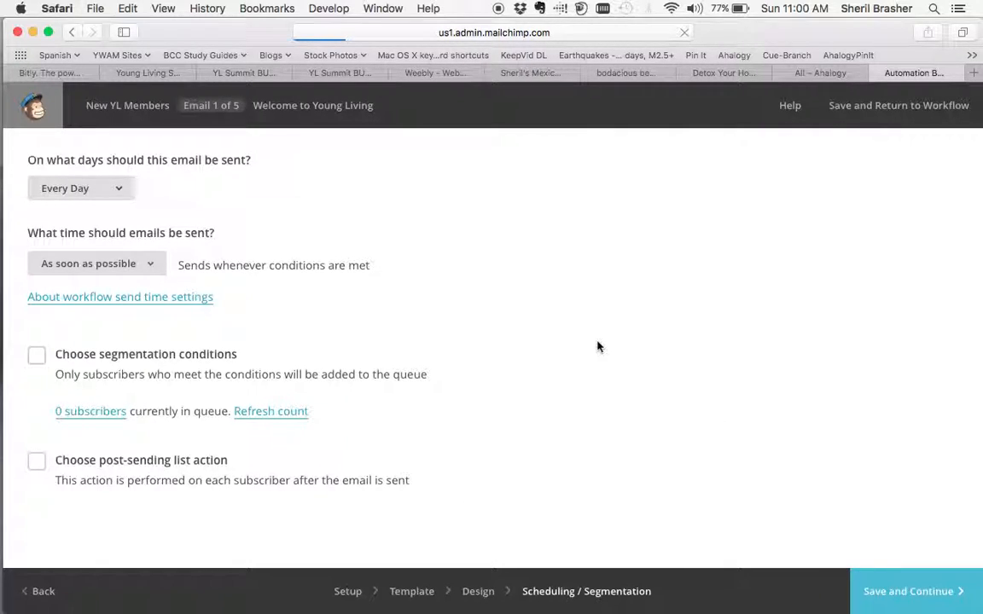
scroll(598, 346, "down", 2)
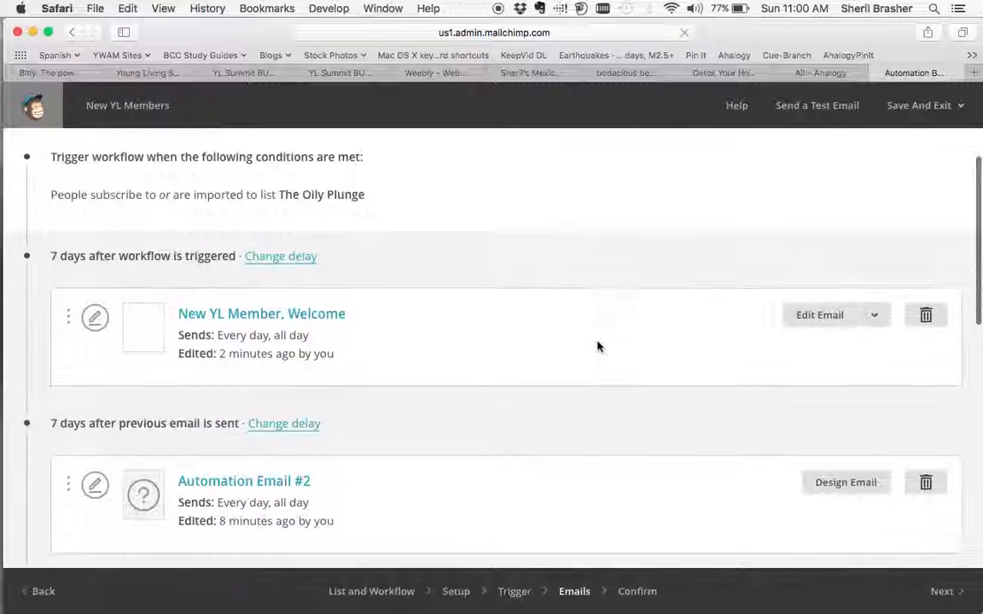
left_click(253, 316)
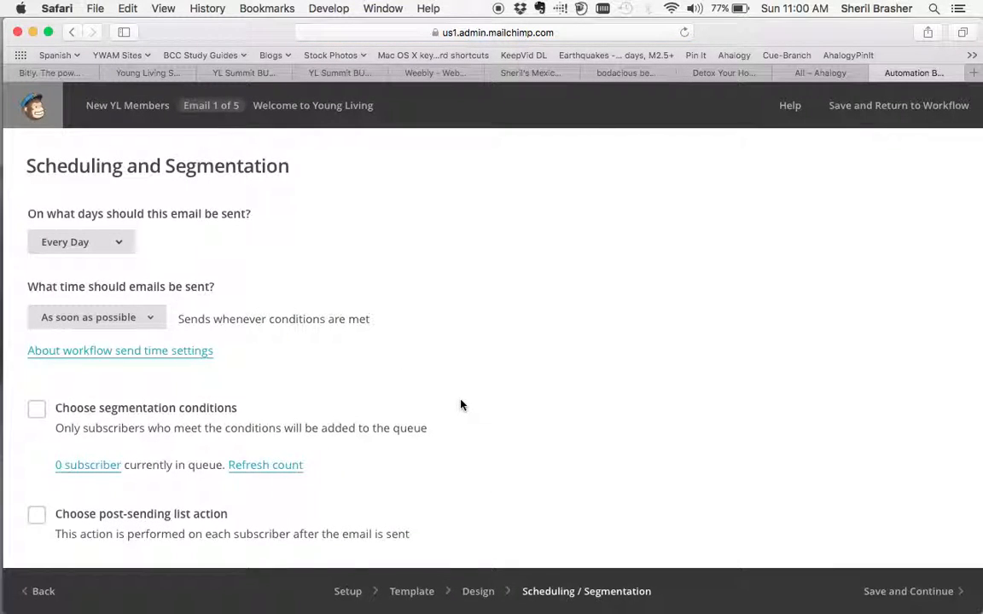
left_click(478, 592)
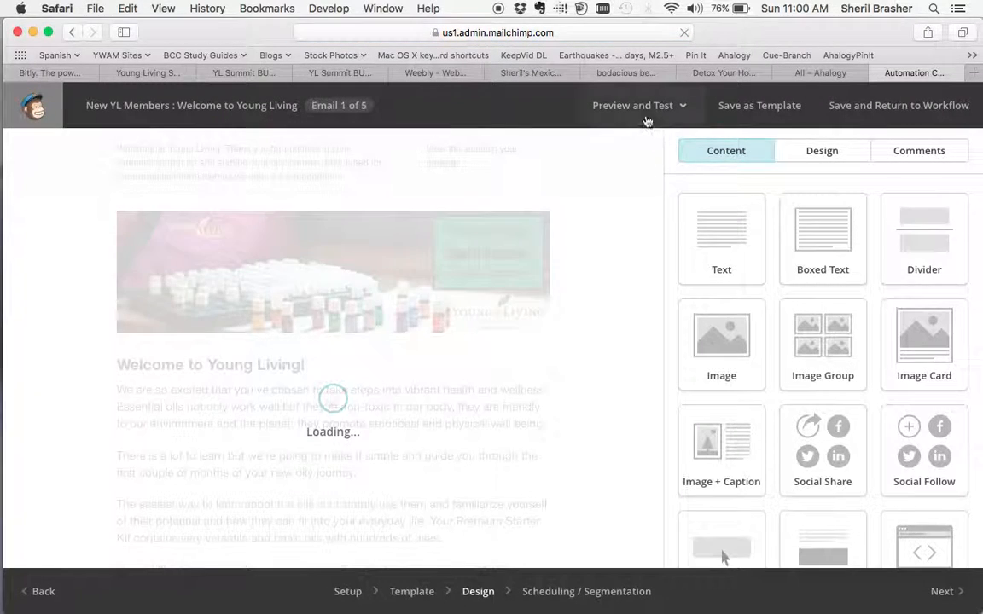
Preview the whole welcome email in its desktop and mobile layouts, and close the preview.
left_click(583, 105)
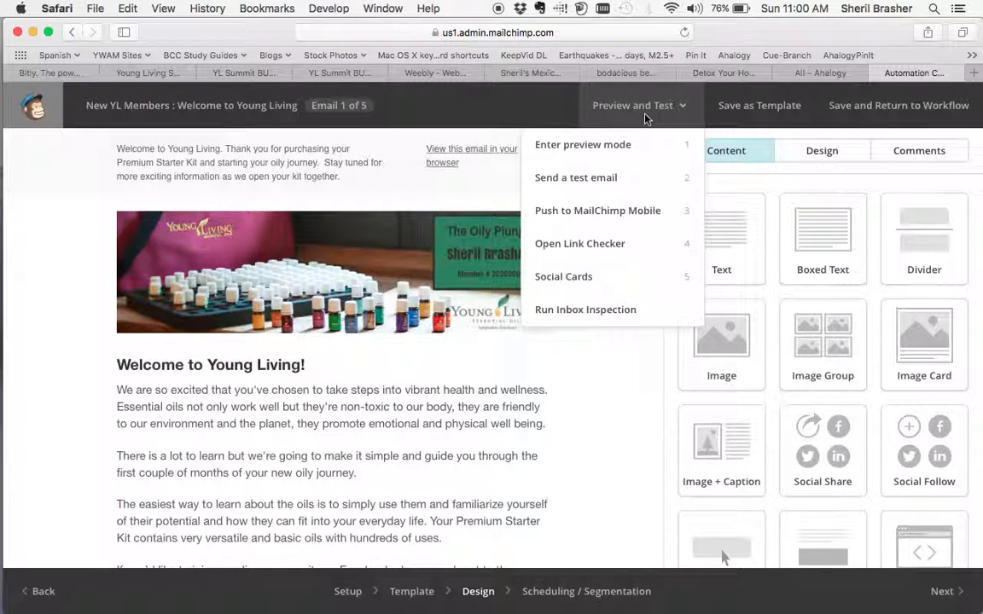
left_click(609, 147)
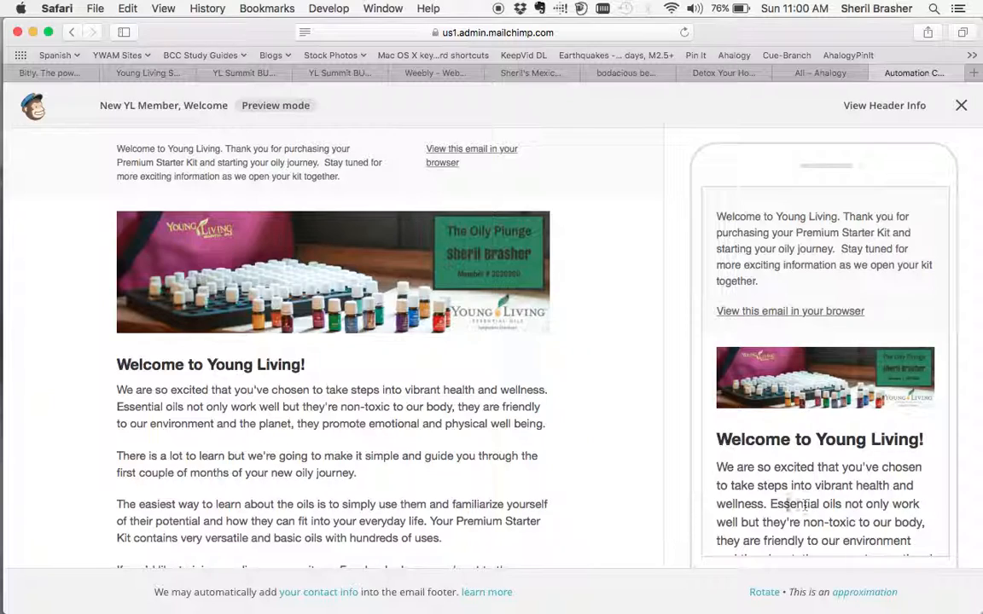
scroll(605, 466, "down", 5)
scroll(603, 466, "down", 10)
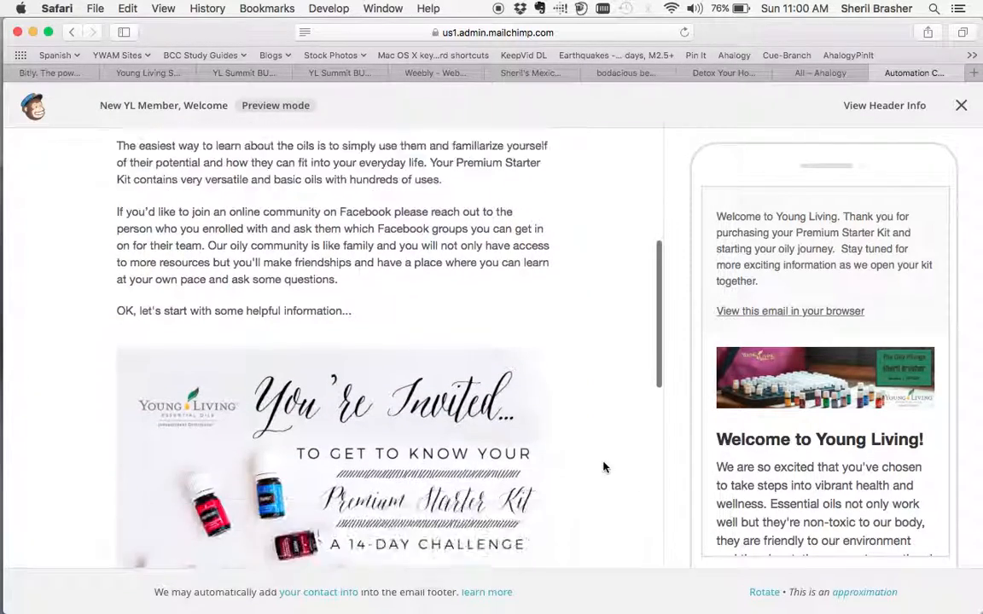
scroll(607, 449, "down", 3)
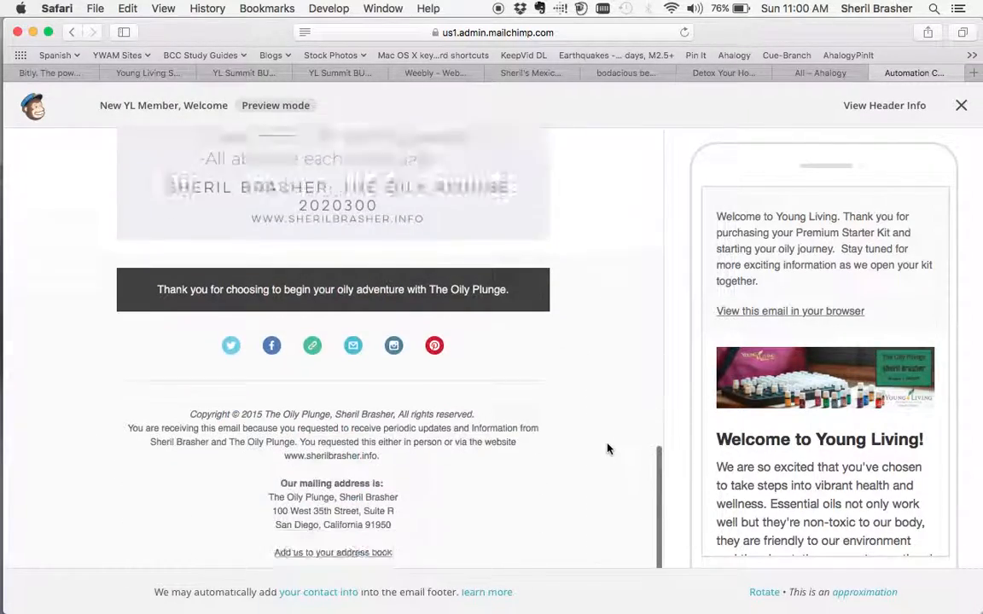
scroll(608, 449, "up", 4)
scroll(608, 449, "up", 10)
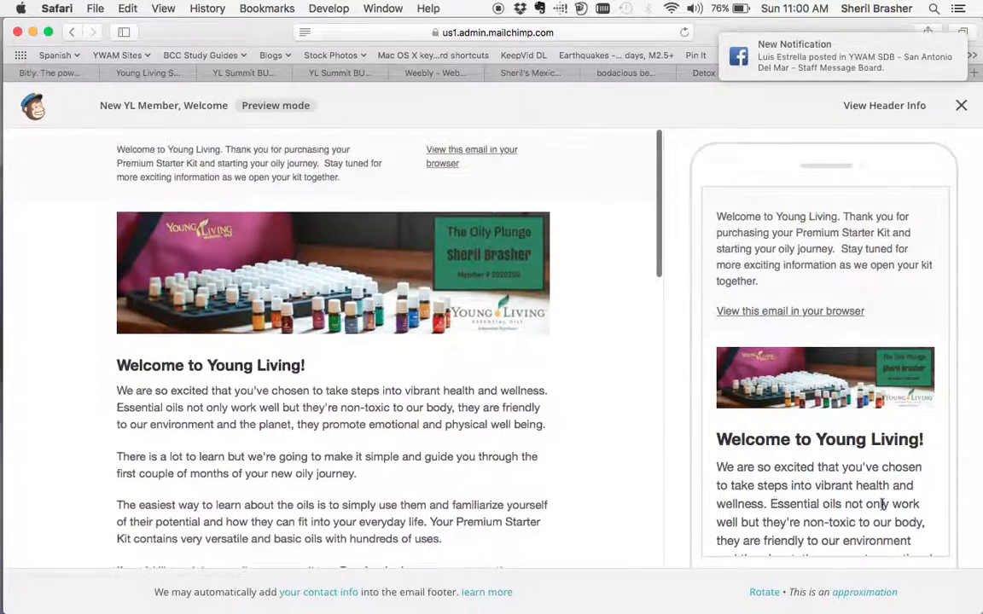
scroll(878, 502, "down", 10)
scroll(884, 505, "down", 10)
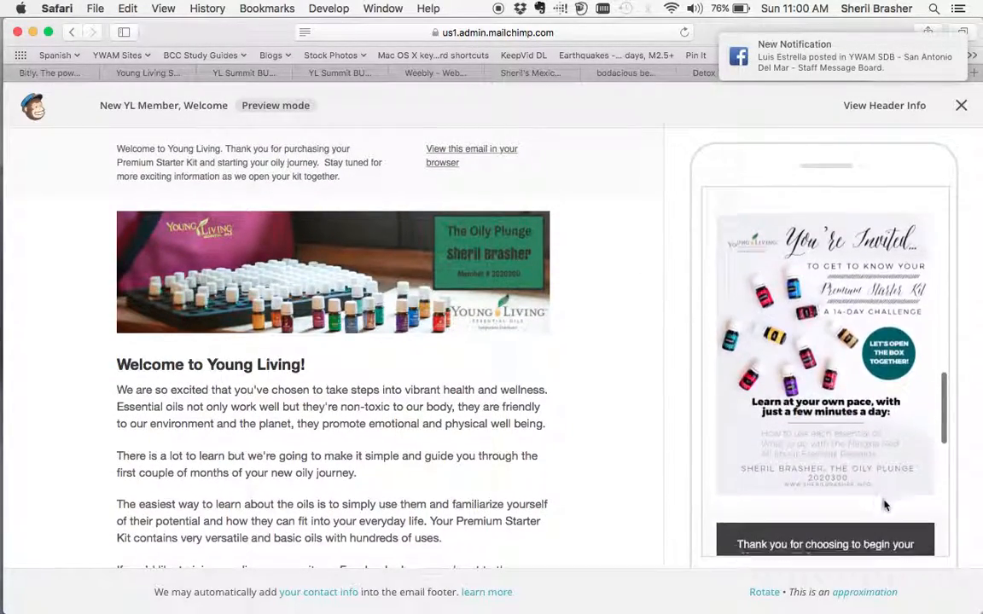
scroll(884, 501, "down", 2)
scroll(884, 504, "up", 10)
scroll(884, 500, "up", 5)
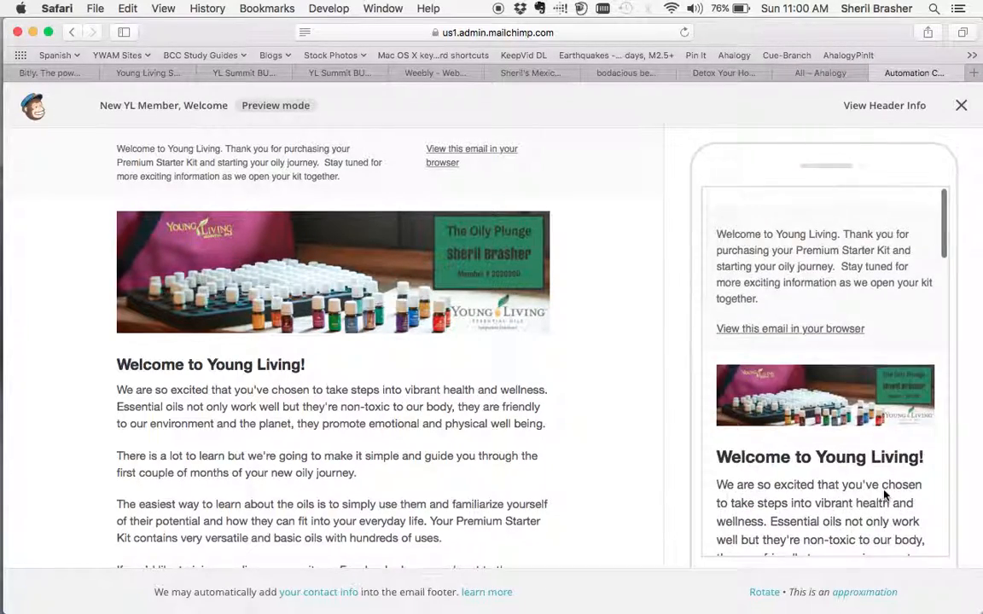
scroll(853, 461, "down", 8)
scroll(847, 447, "down", 10)
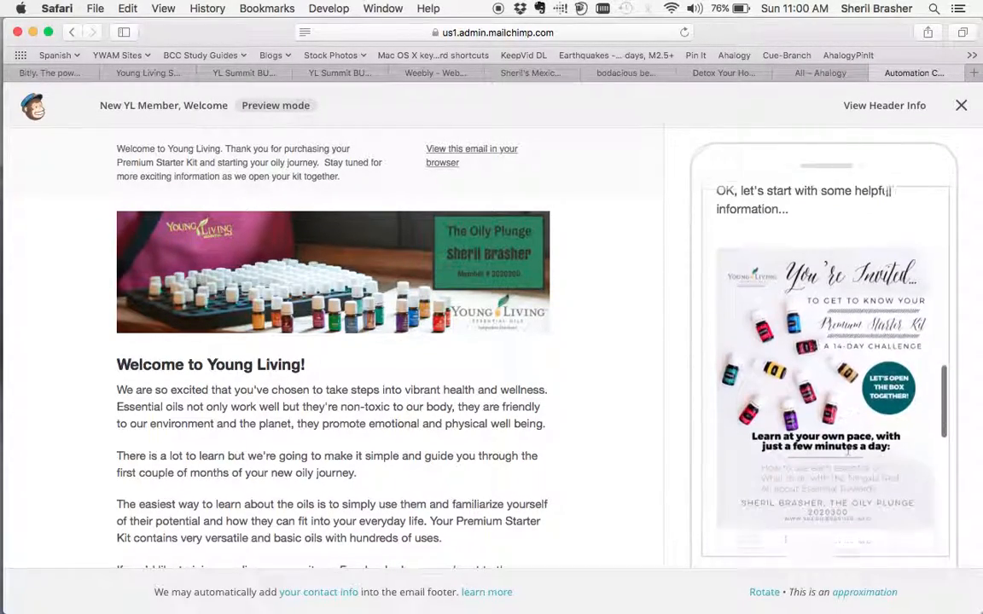
scroll(847, 447, "down", 4)
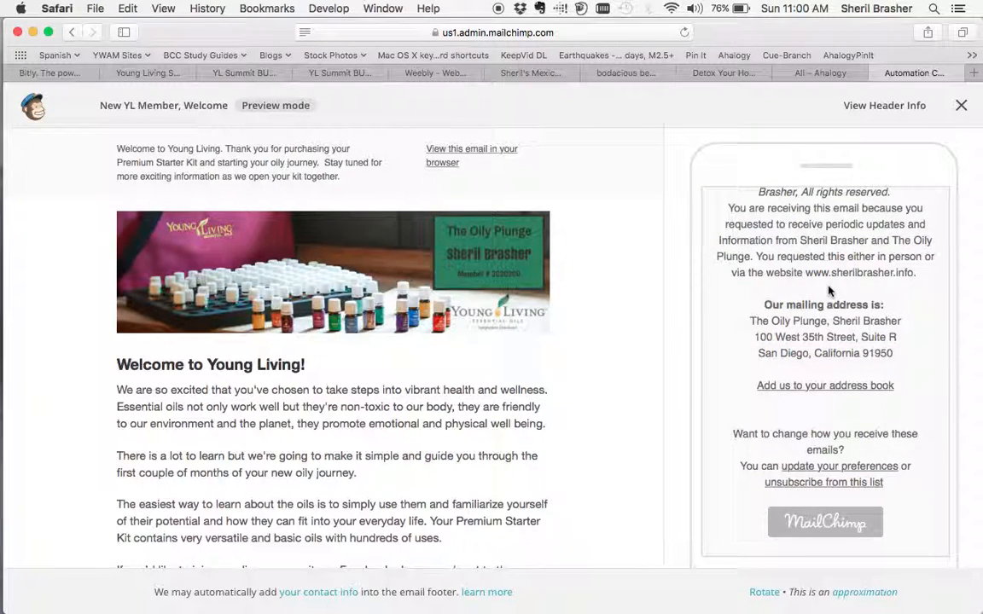
left_click(961, 105)
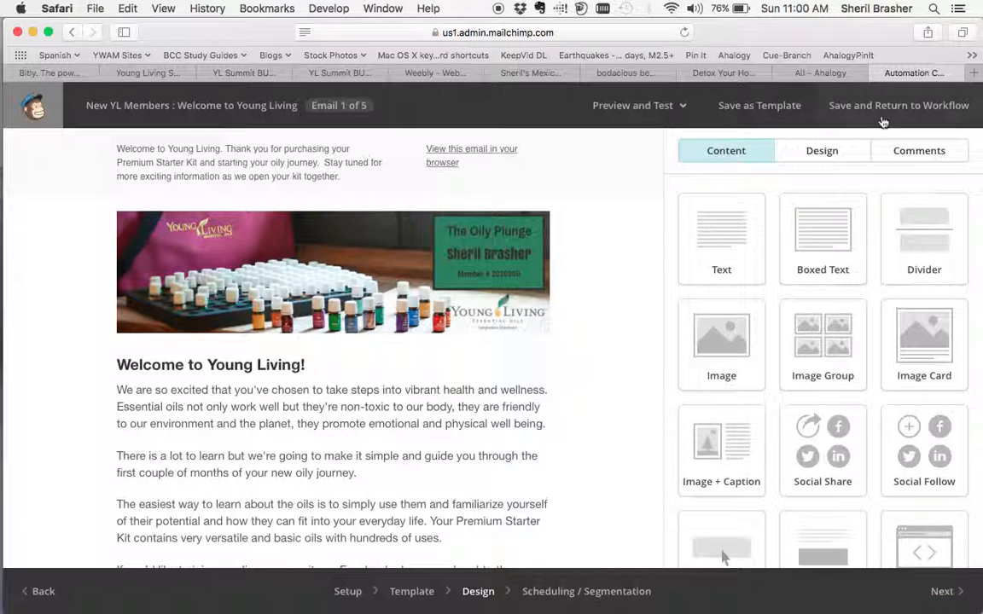
Save the welcome email and return to the workflow's email list to review the delays.
left_click(824, 107)
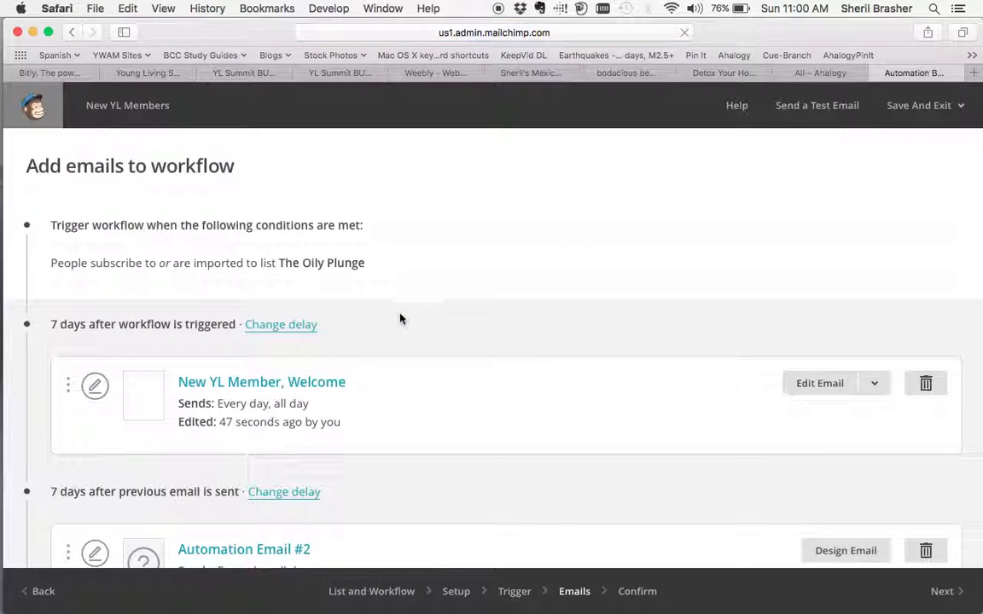
scroll(417, 392, "down", 4)
scroll(168, 314, "up", 2)
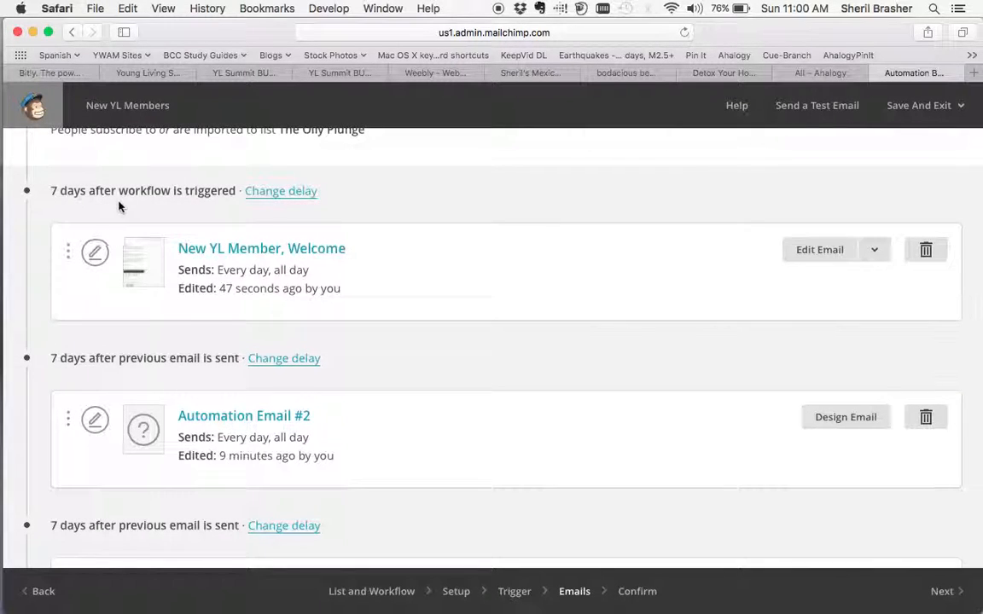
scroll(212, 212, "up", 1)
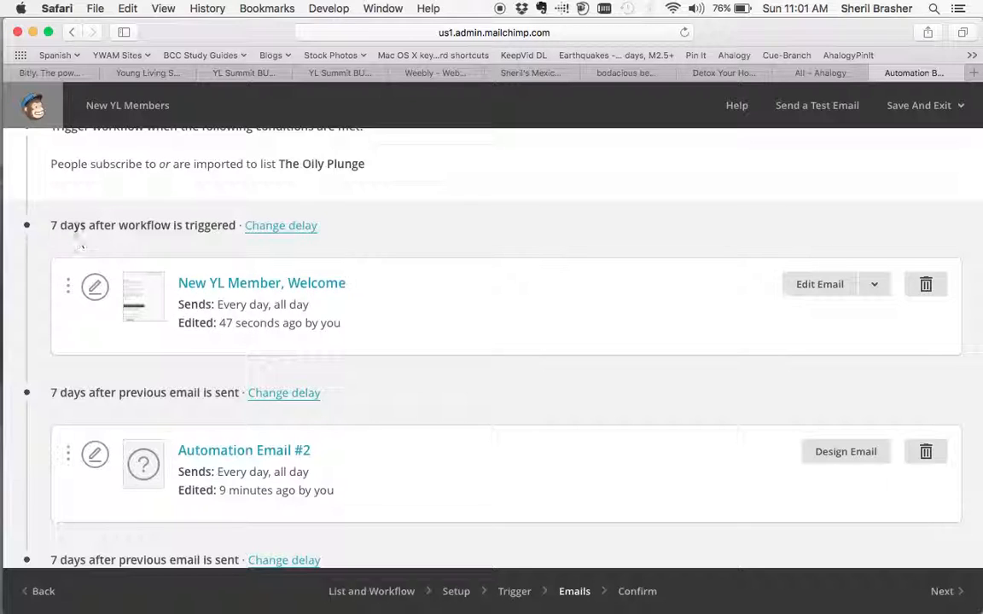
Set the New YL Member, Welcome email's delay to 1 day after the workflow is triggered and save it.
left_click(255, 225)
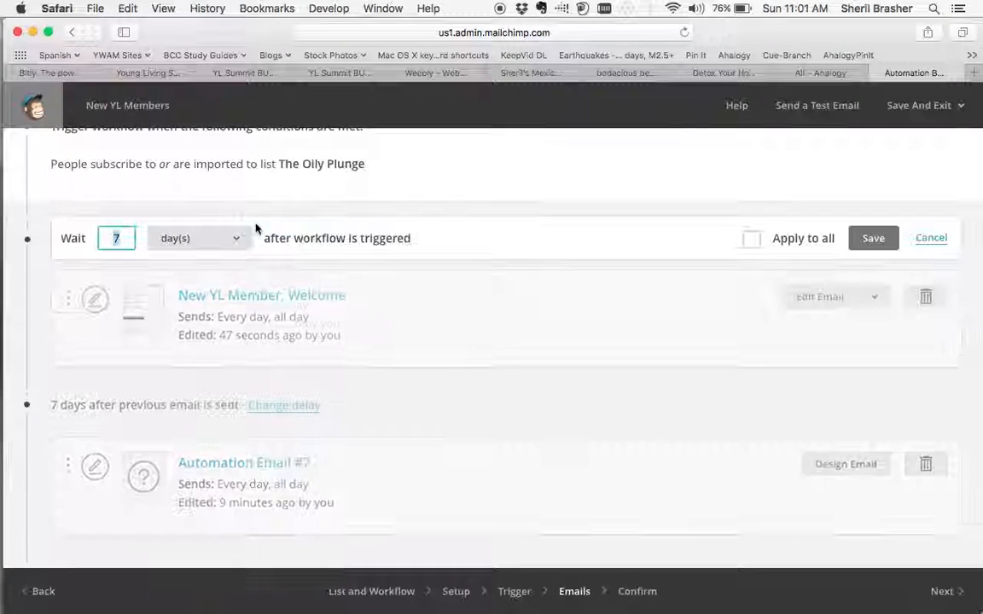
left_click(202, 240)
left_click(203, 254)
left_click(209, 243)
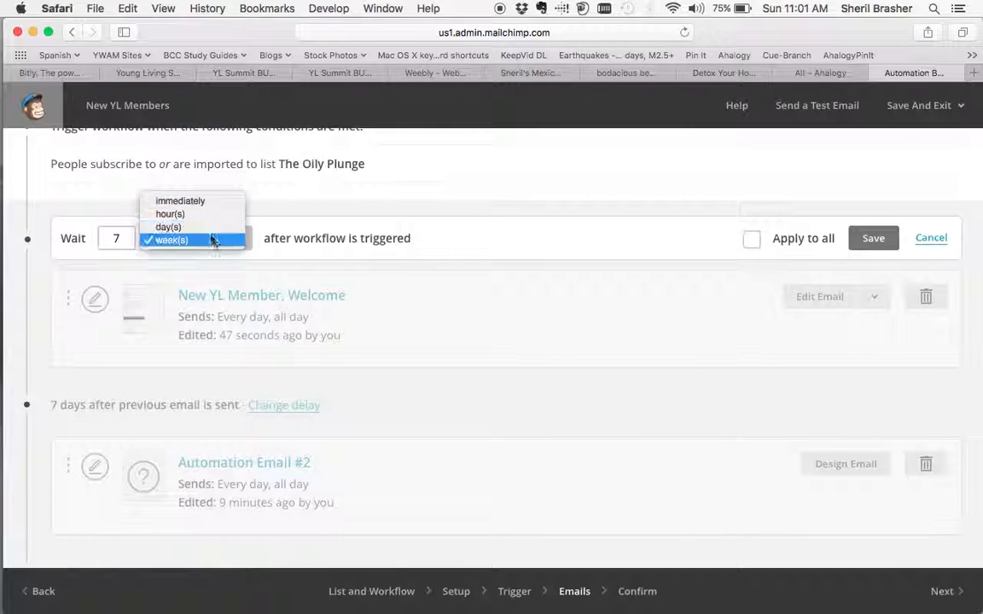
left_click(182, 244)
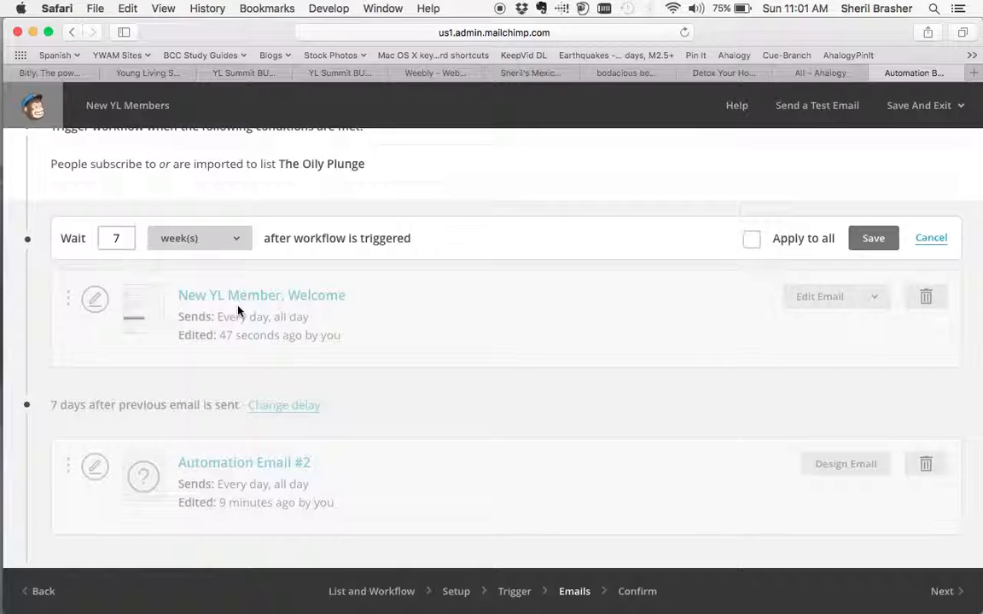
double_click(125, 238)
left_click(190, 246)
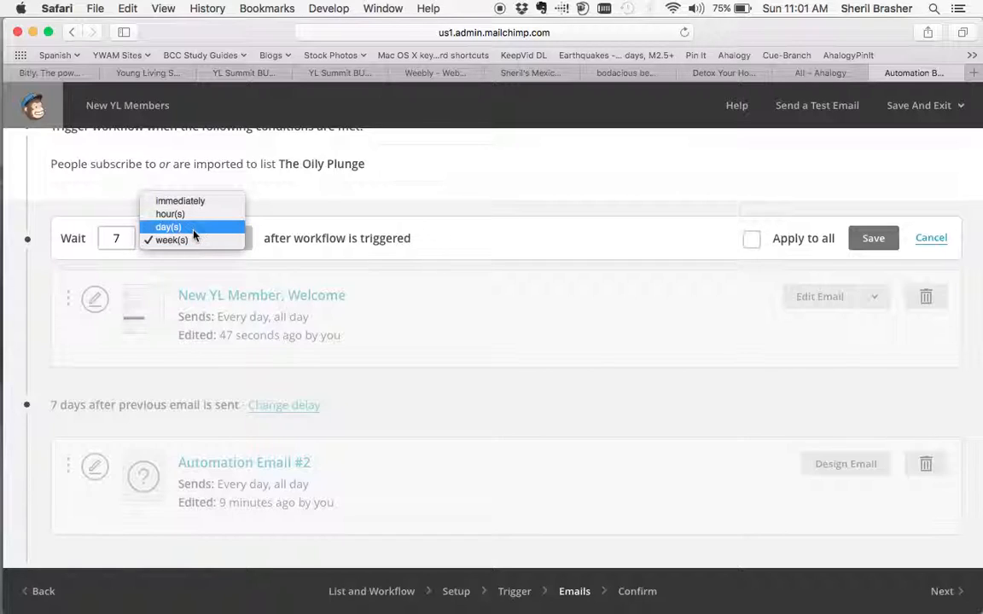
left_click(193, 227)
double_click(121, 240)
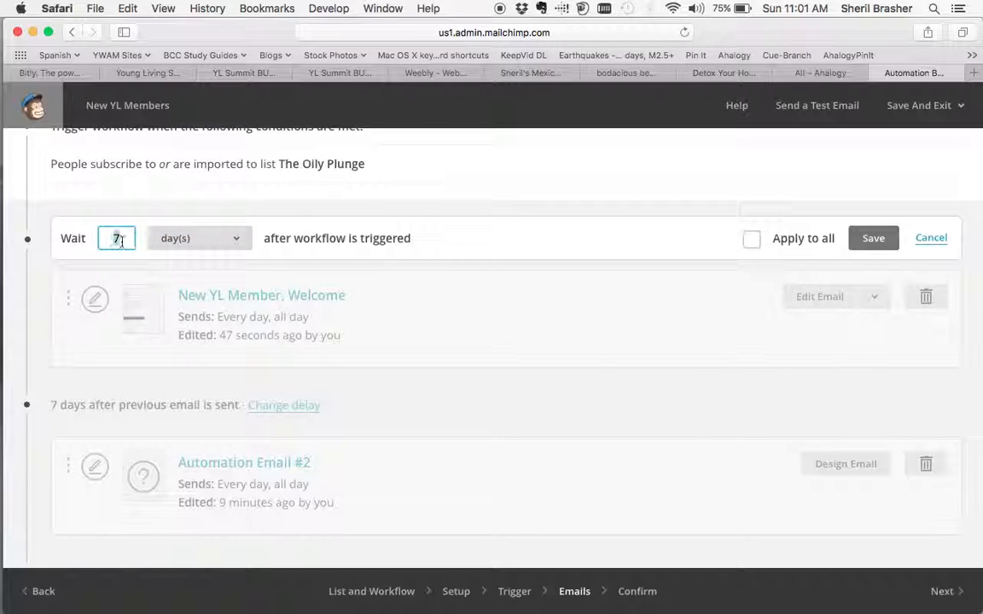
type("1")
key("Tab")
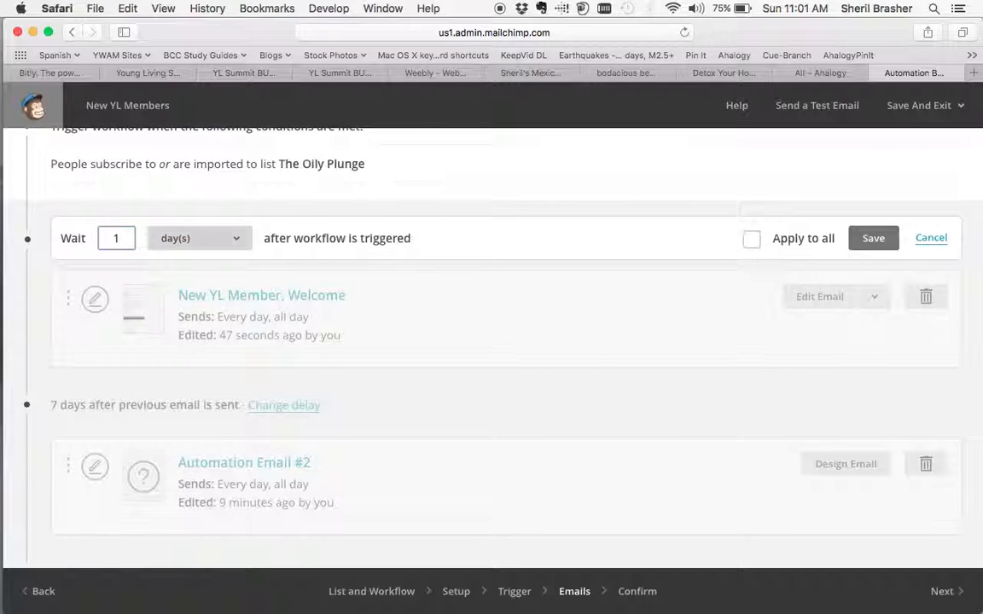
left_click(862, 238)
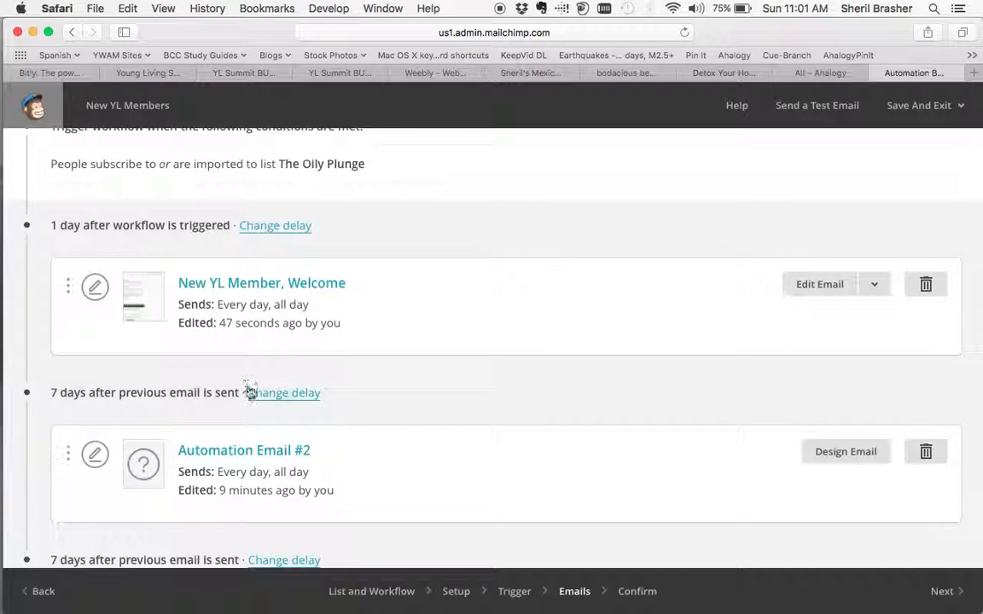
Open the setup of Automation Email #2 and rename it "New YL Member, Day 1".
left_click(259, 457)
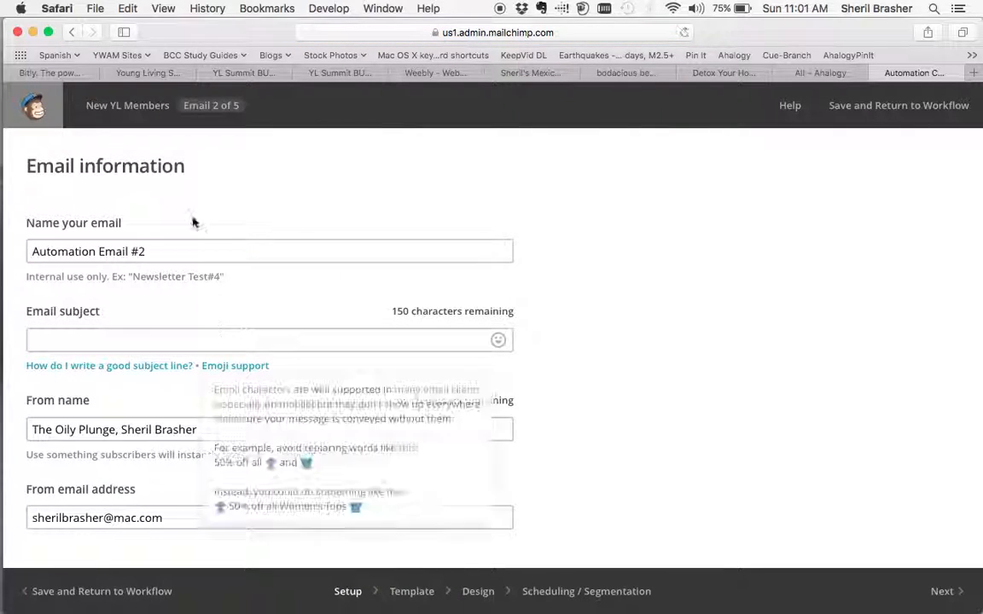
left_click(188, 260)
triple_click(189, 259)
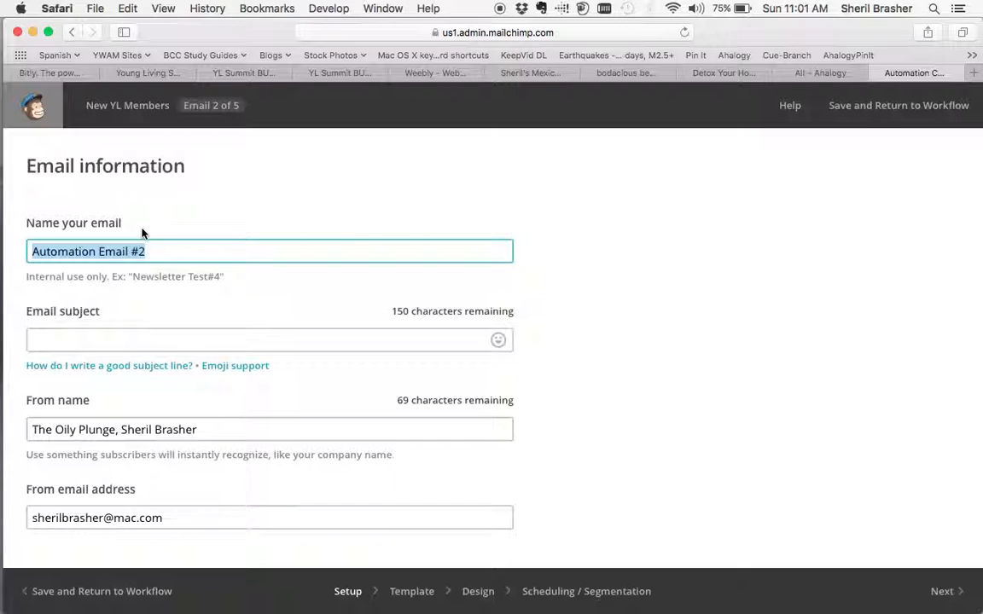
type("New YL")
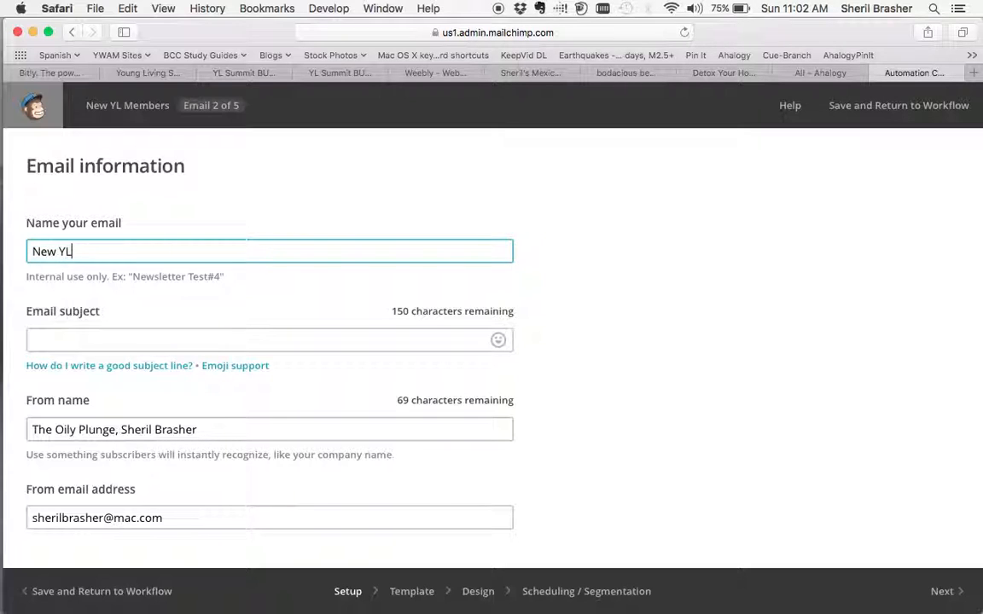
type(" Member, ")
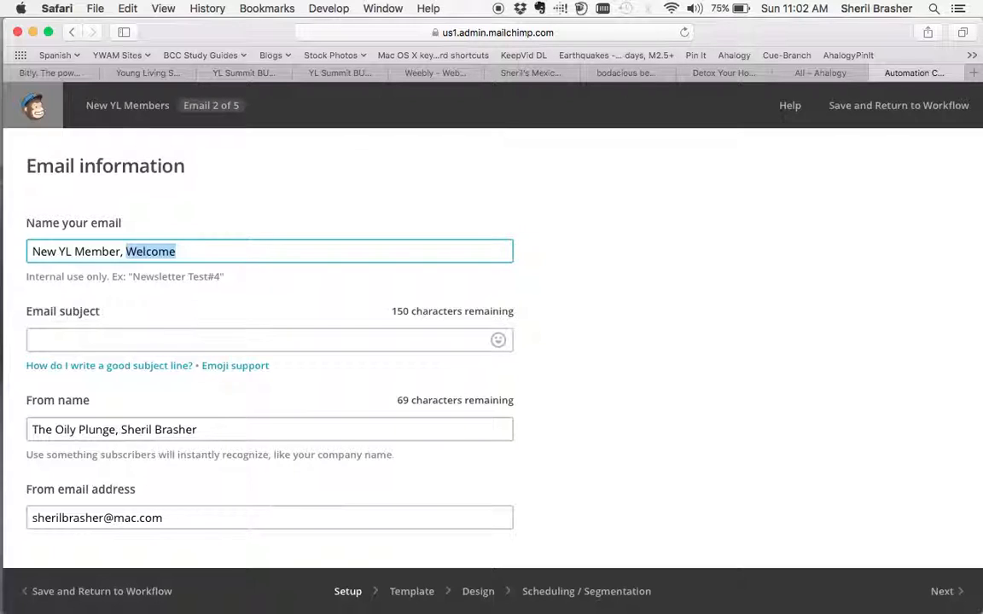
type("Day 1")
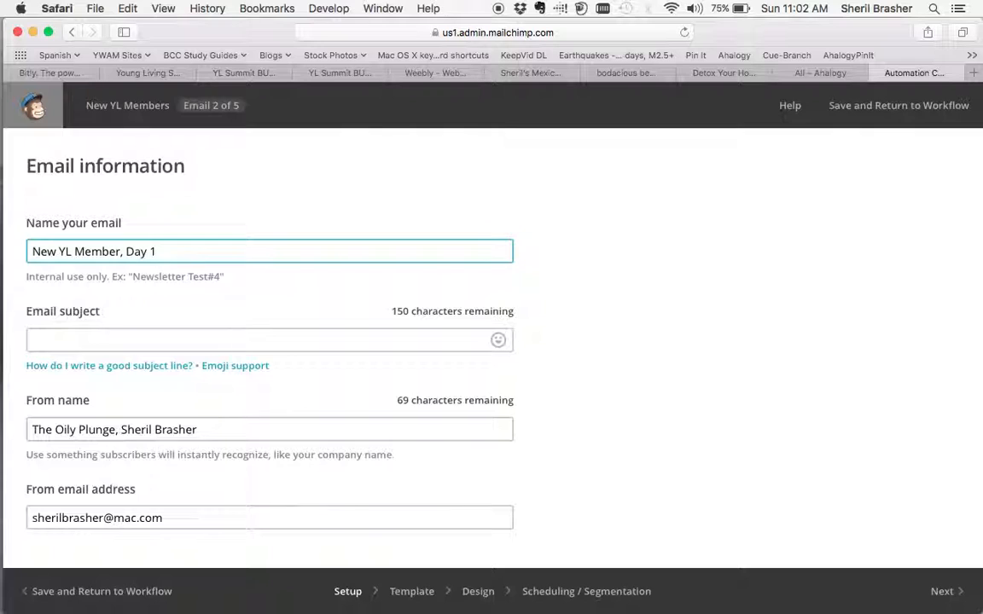
Enter "Opening Your Young Living Kit, Day 1" as the second email's subject.
left_click(96, 338)
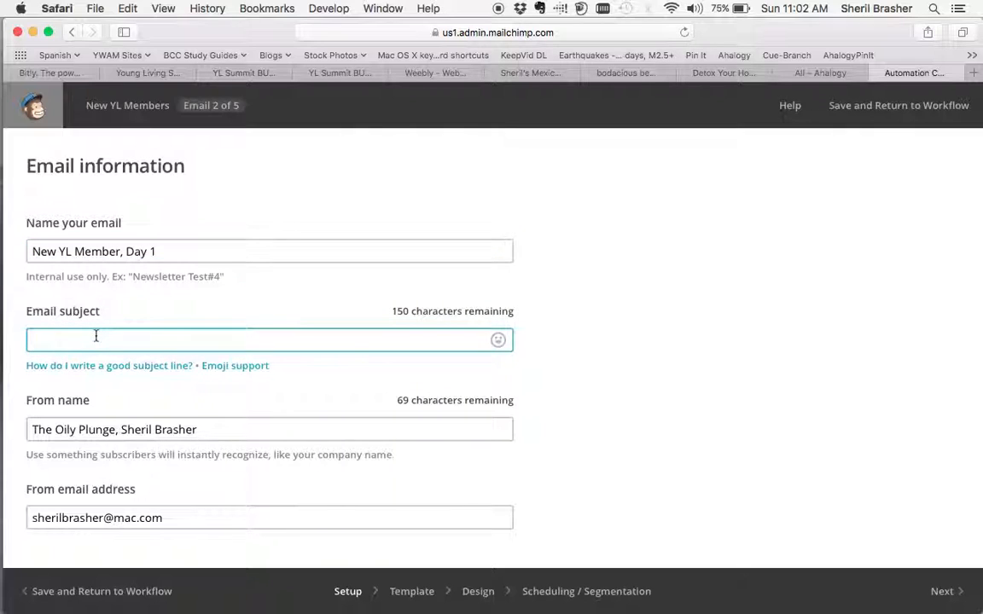
type("We")
key("BackSpace")
key("BackSpace")
type("Opening Your Youngl")
key("BackSpace")
type("Li")
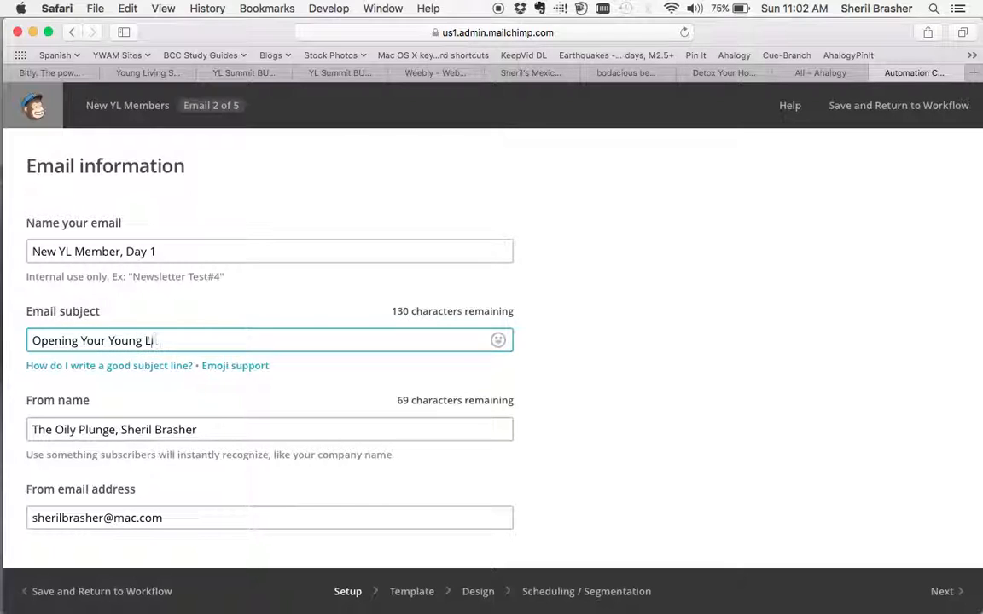
type("ving Kit, Day 1")
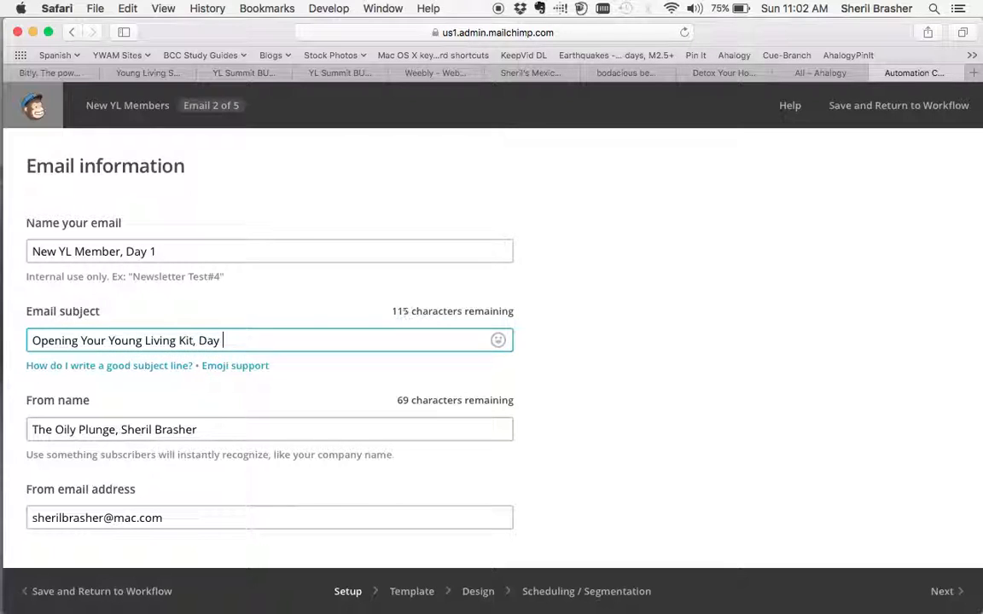
mouse_move(256, 367)
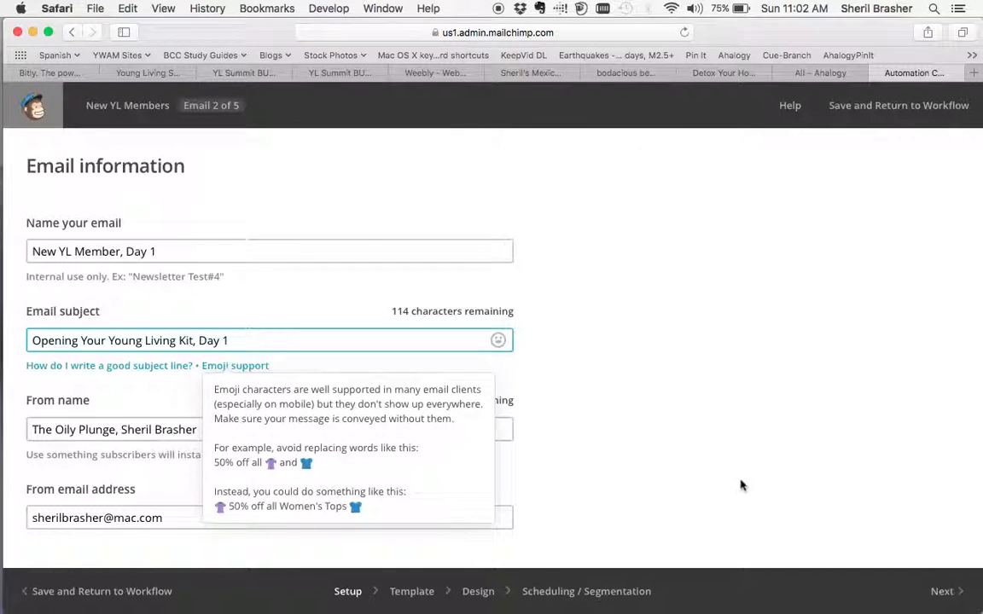
Bring up the saved templates for the Day 1 email, and save and return to the workflow without selecting one.
left_click(934, 591)
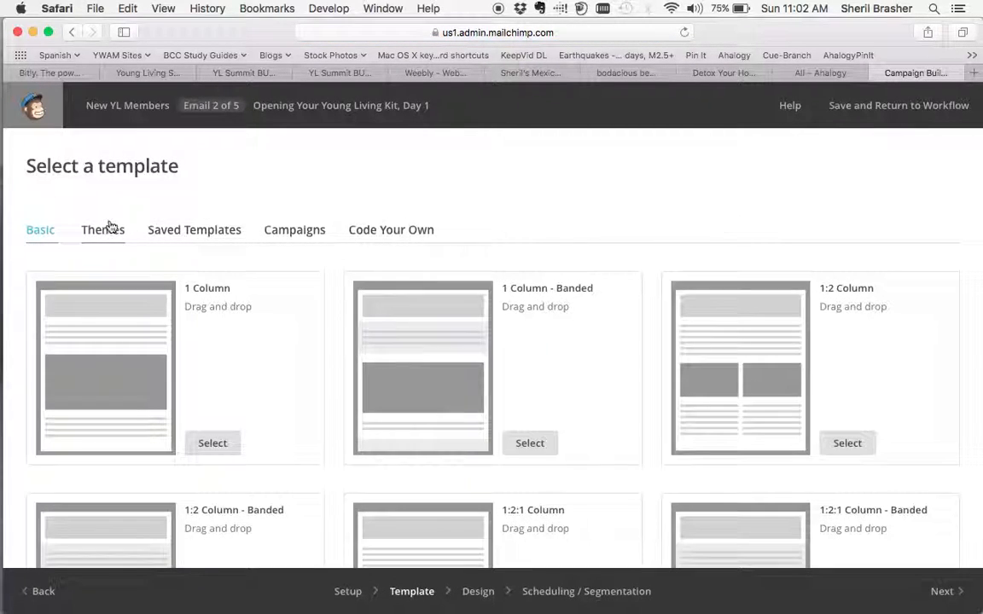
left_click(175, 230)
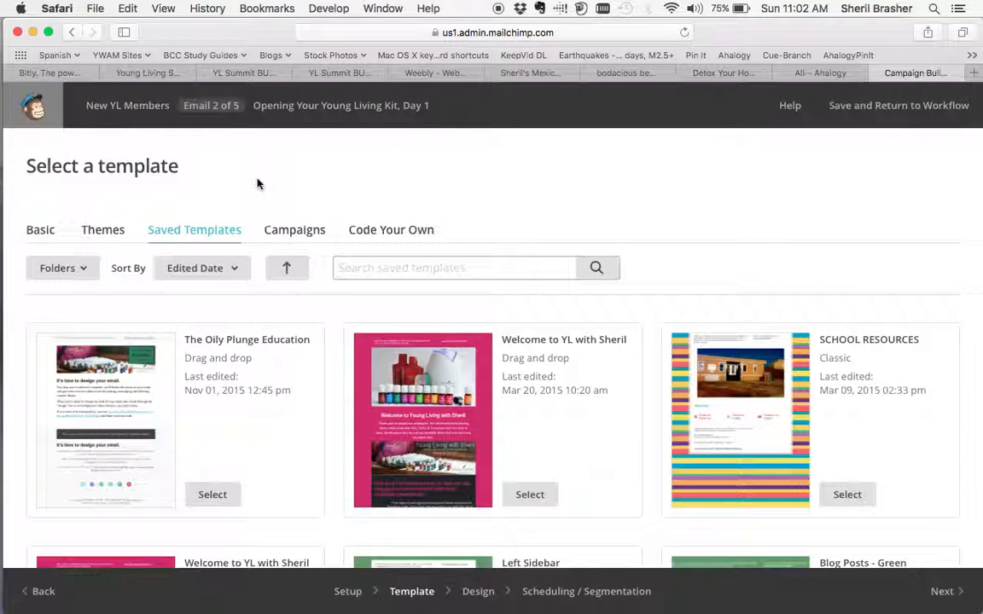
left_click(879, 108)
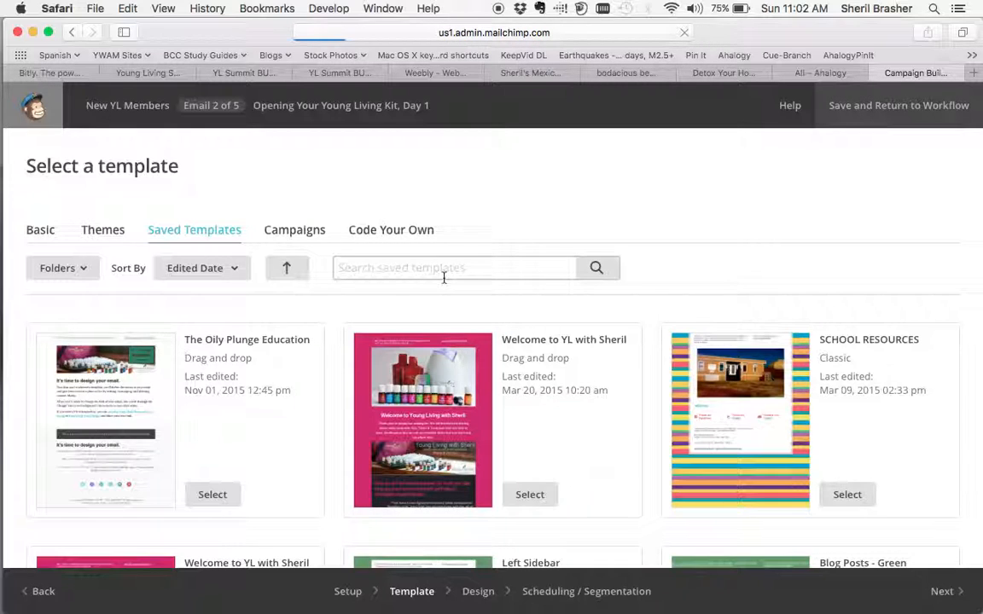
Review the workflow's full email list, including its delays and the options for adding, designing and deleting emails.
scroll(443, 368, "down", 10)
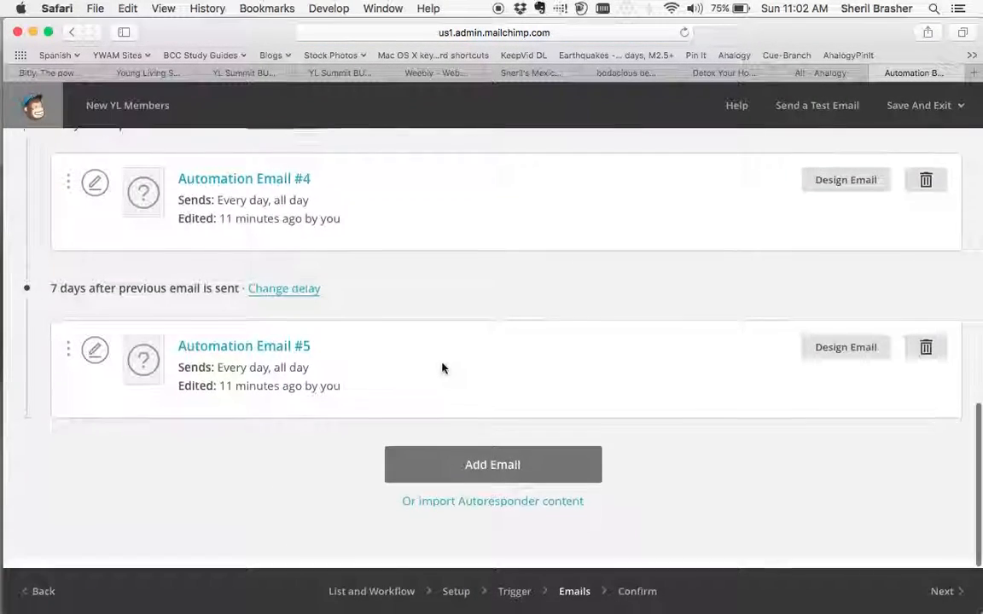
left_click(471, 480)
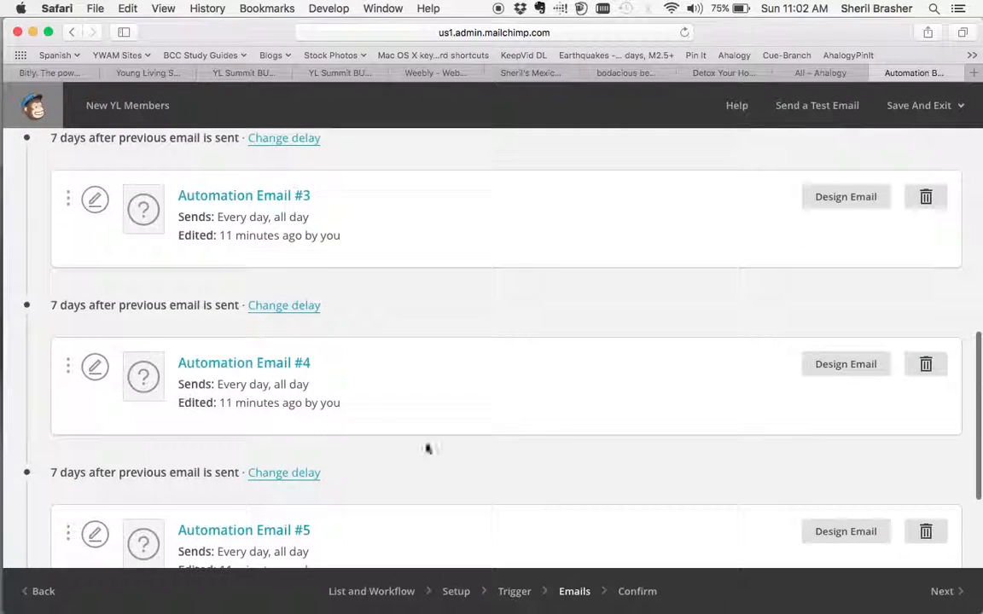
scroll(333, 273, "up", 5)
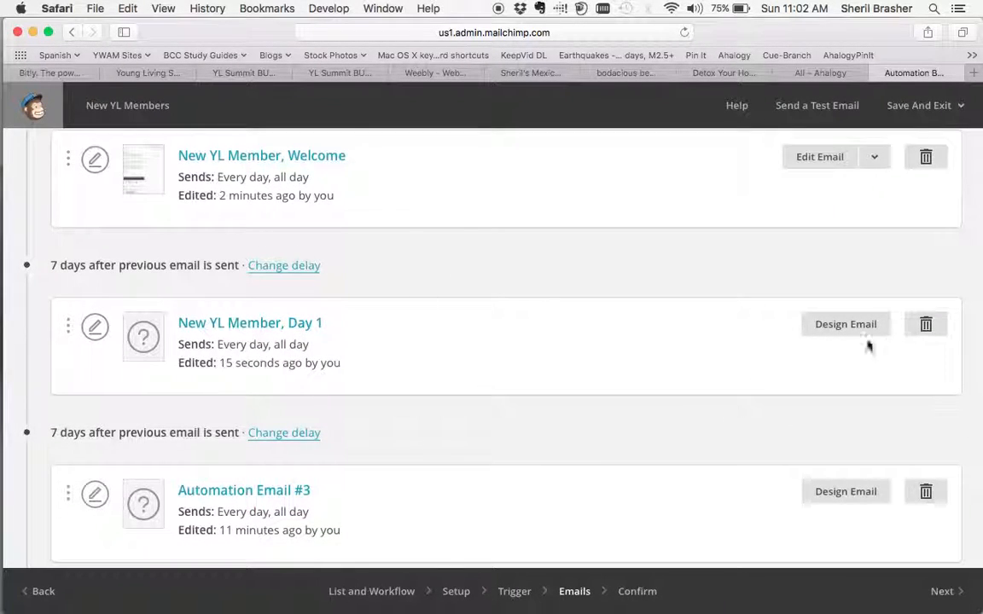
scroll(867, 402, "down", 10)
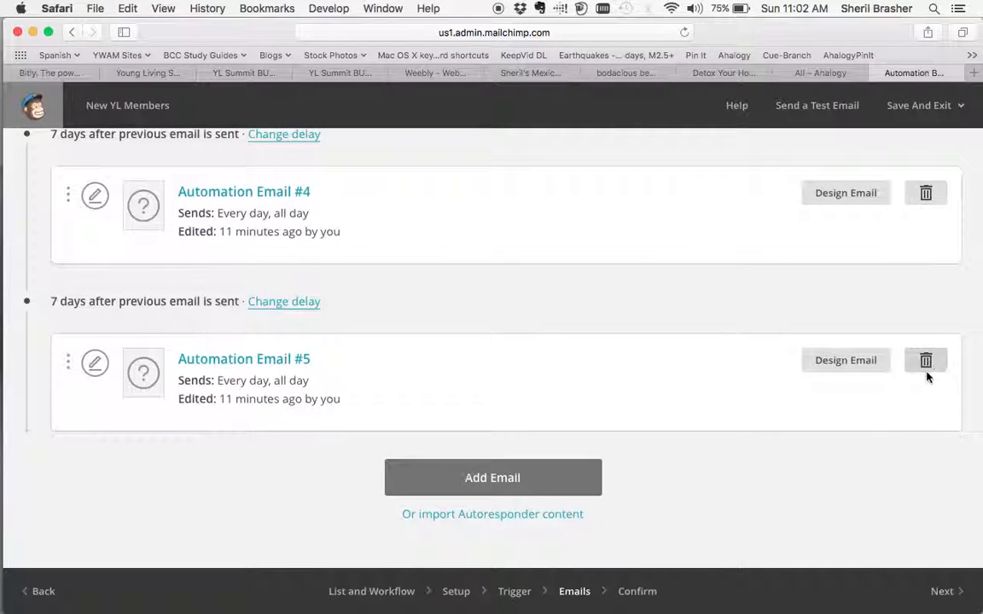
scroll(612, 254, "up", 12)
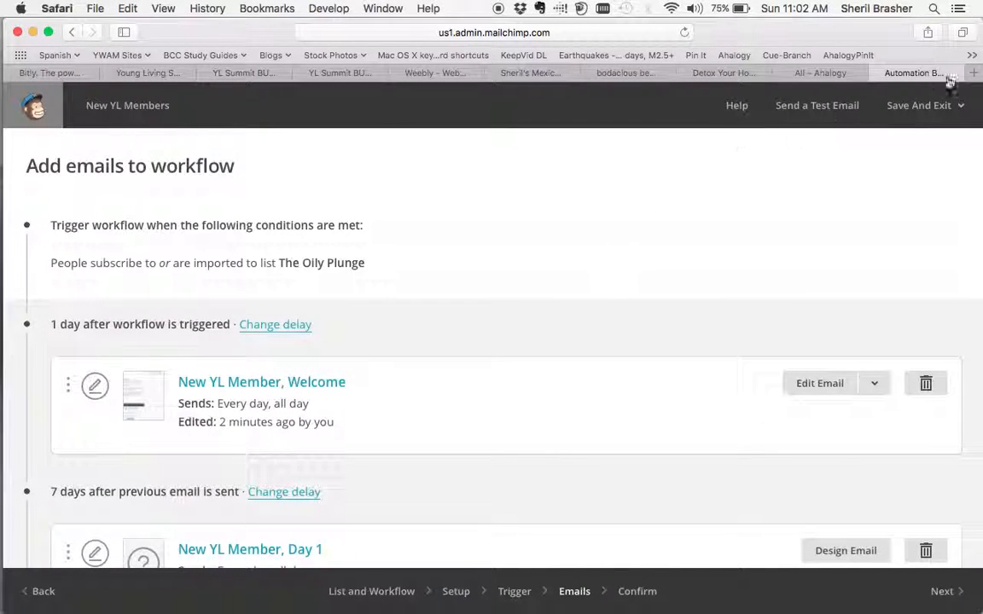
Save and exit the workflow to the Automation overview and look over the listed automations.
left_click(954, 106)
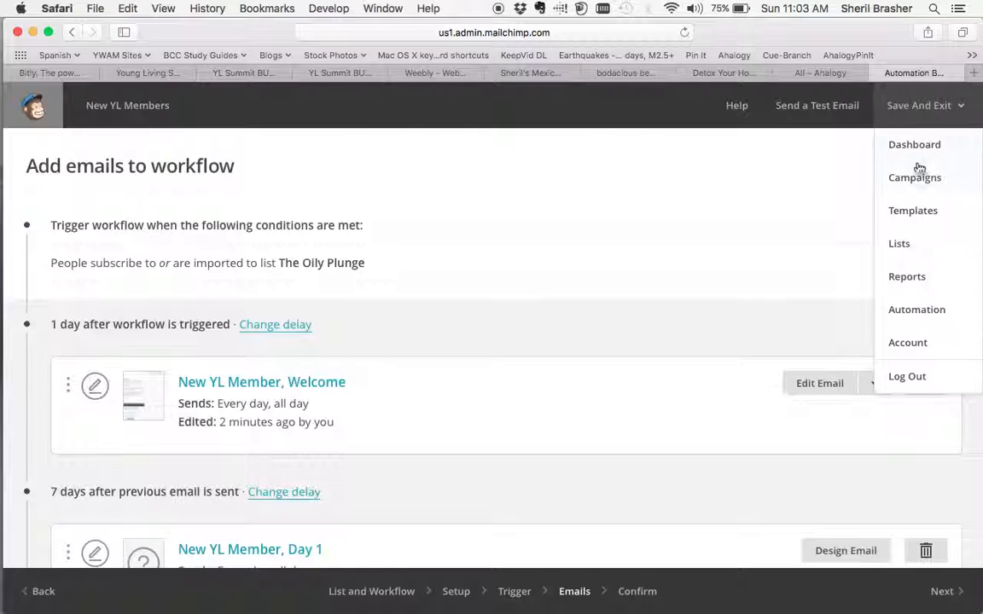
left_click(931, 318)
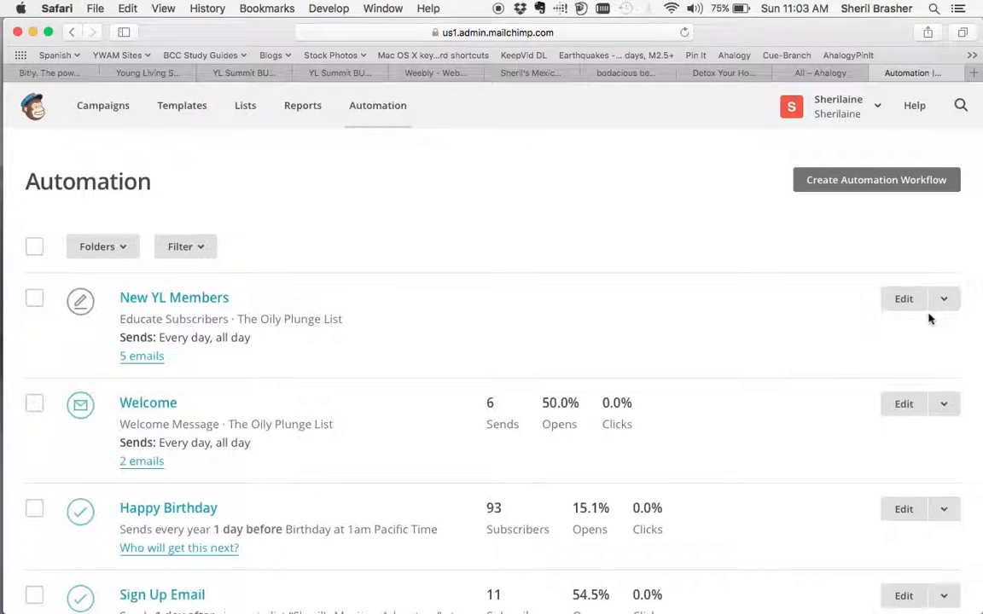
scroll(327, 415, "down", 3)
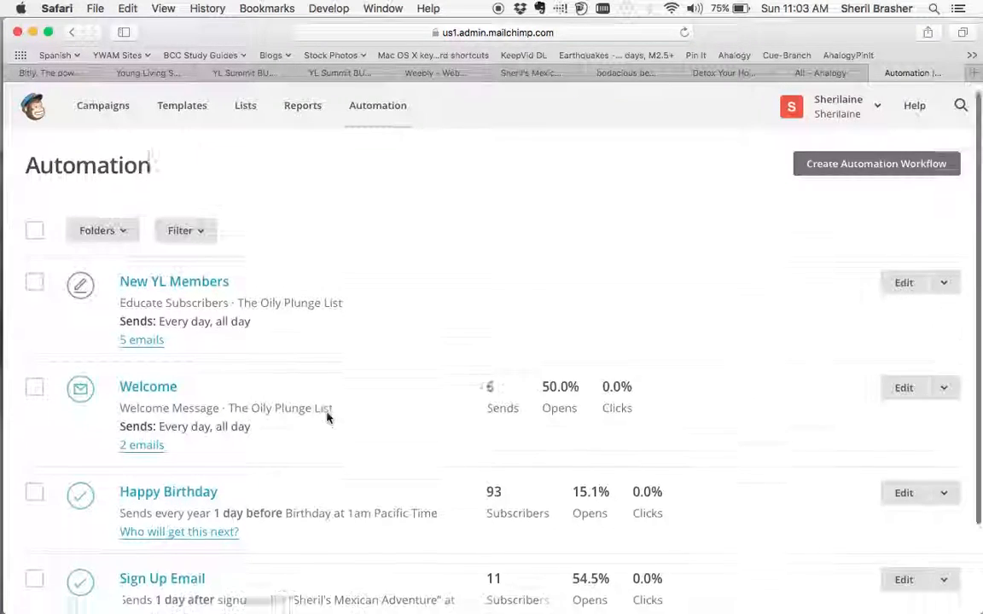
Preview the whole Happy Birthday automation email and return to the Automation overview.
left_click(191, 392)
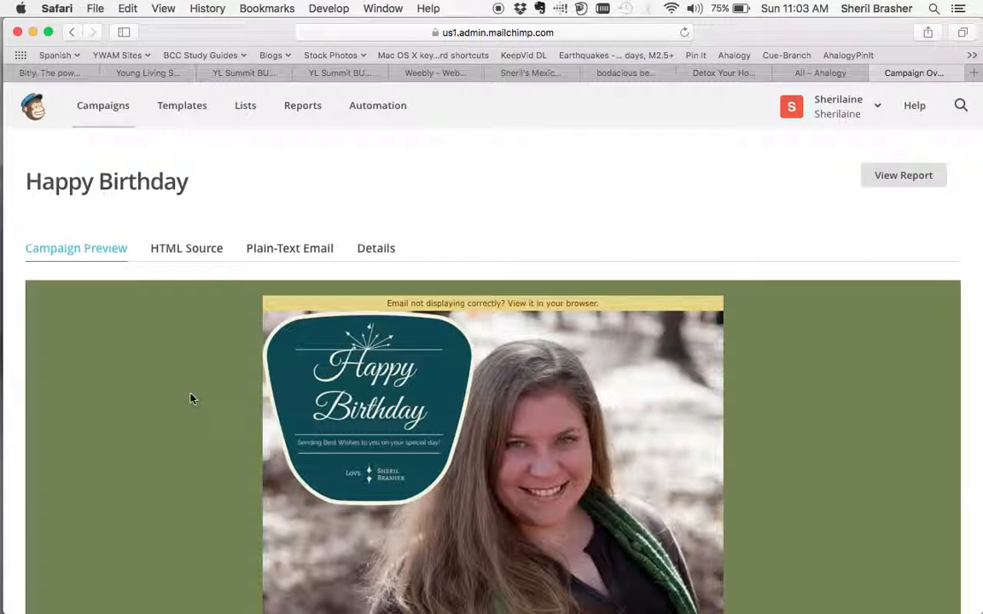
scroll(191, 399, "down", 3)
scroll(191, 398, "down", 5)
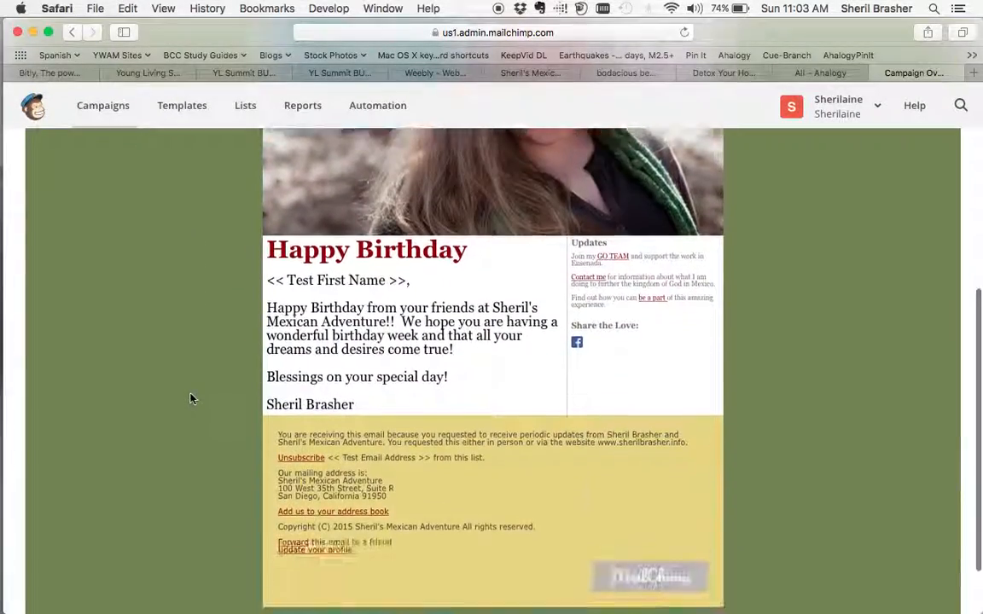
scroll(191, 398, "up", 6)
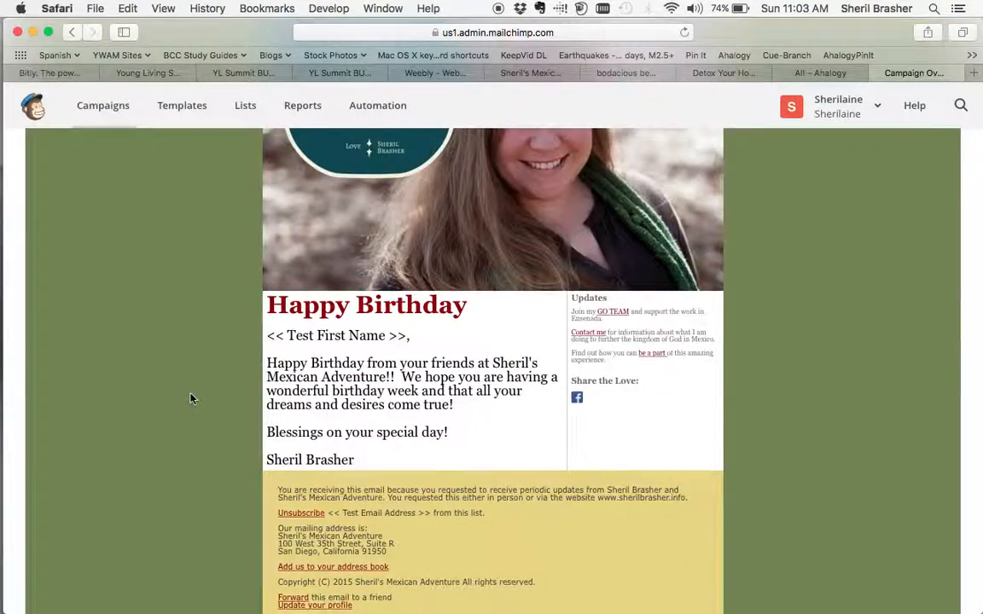
scroll(191, 398, "up", 1)
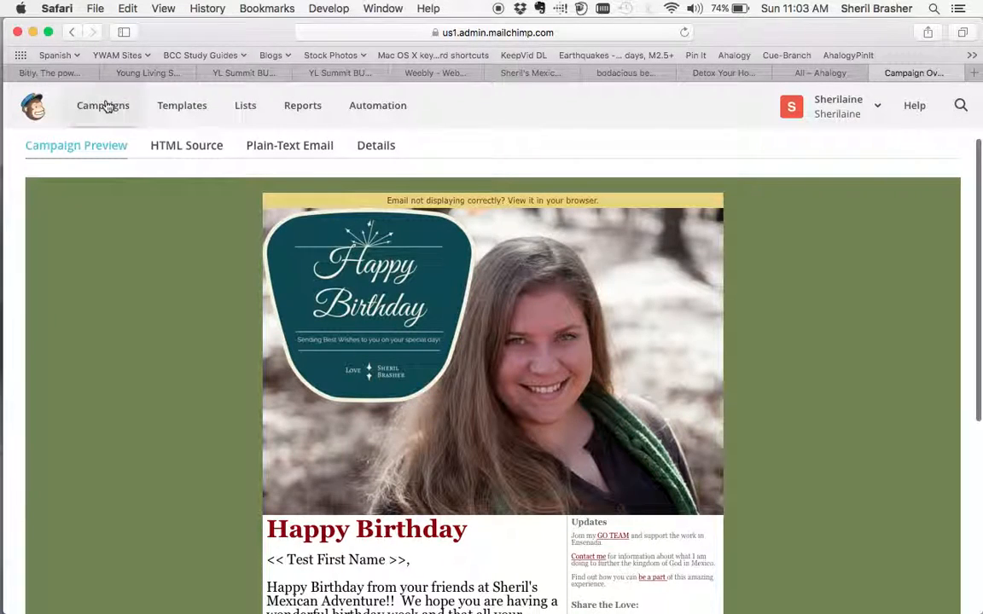
left_click(70, 39)
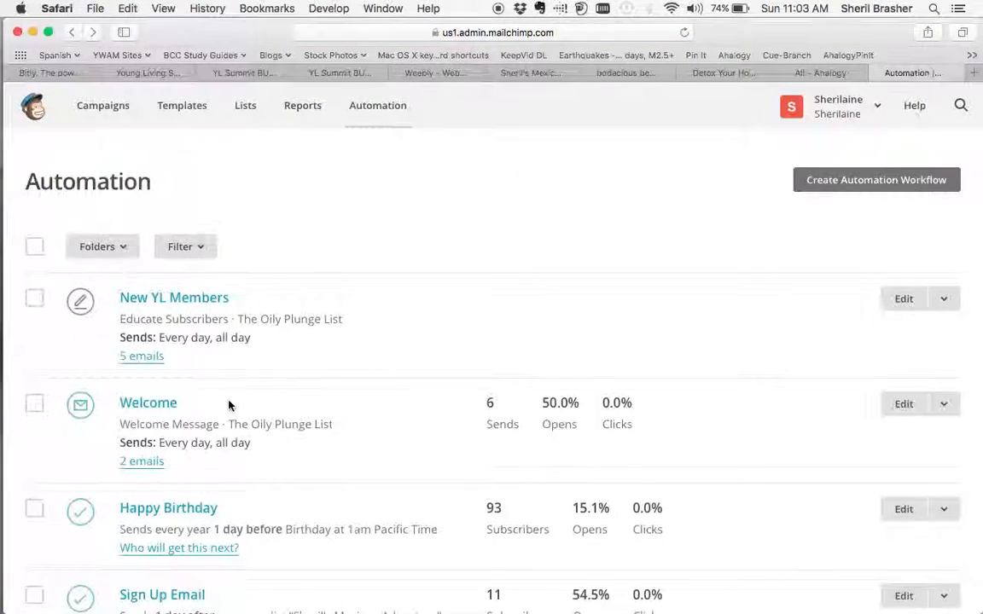
Open the Sign Up Email automation and examine its message in the campaign preview.
scroll(229, 406, "down", 3)
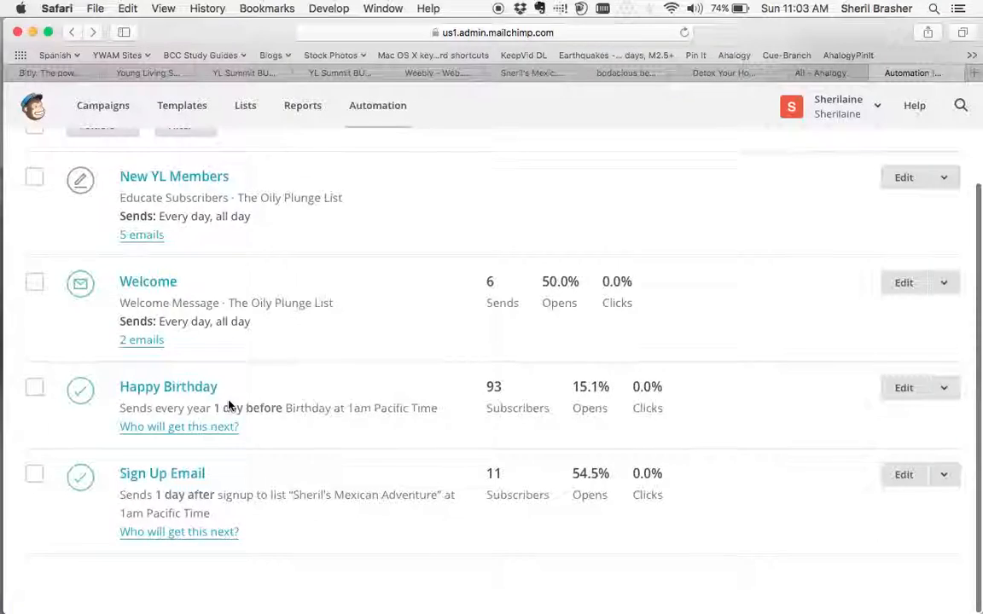
left_click(186, 483)
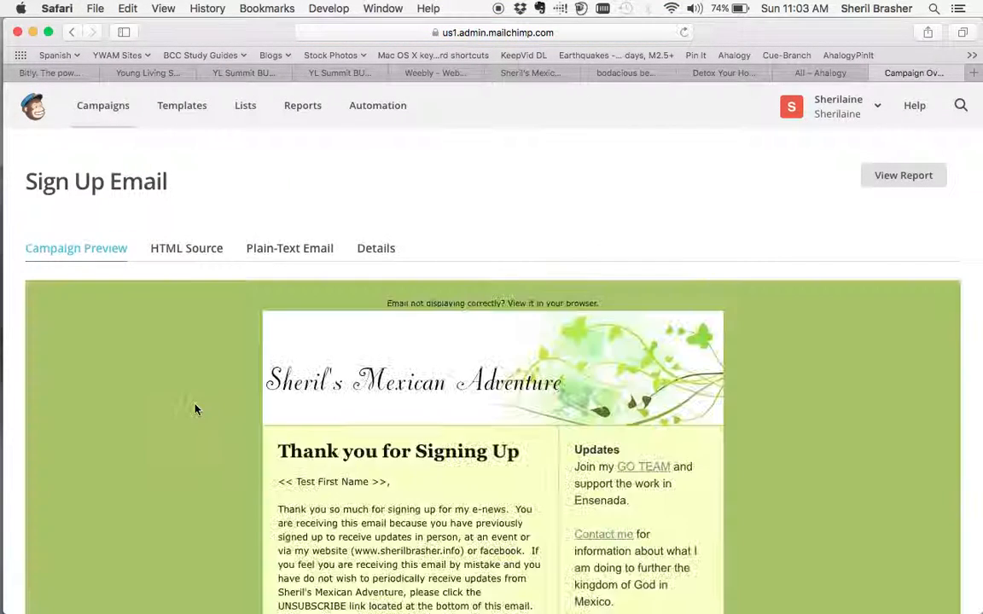
scroll(194, 410, "down", 5)
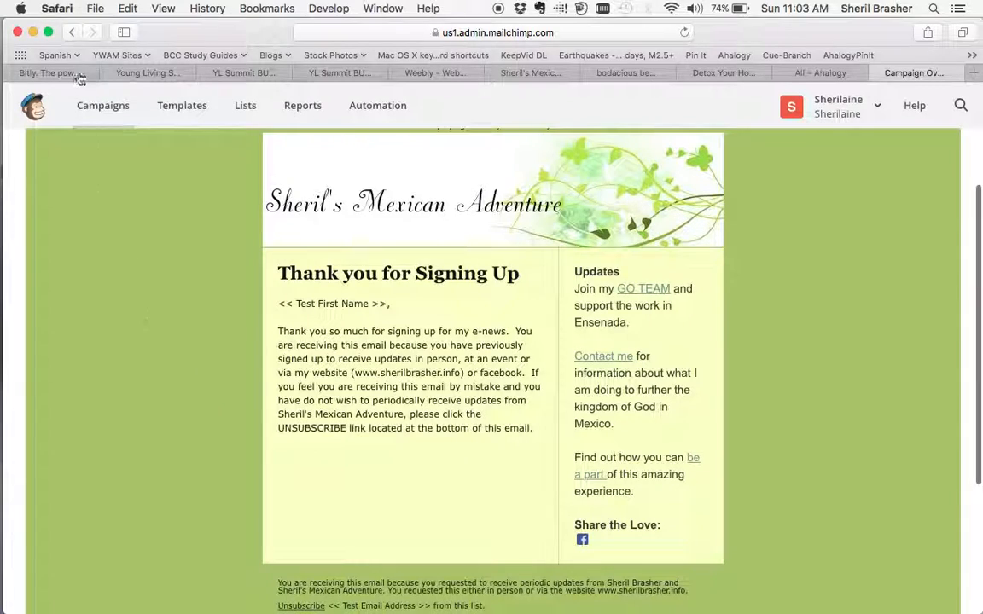
Return to the Automation overview and open the Welcome automation to look over its workflow trigger and emails.
left_click(72, 31)
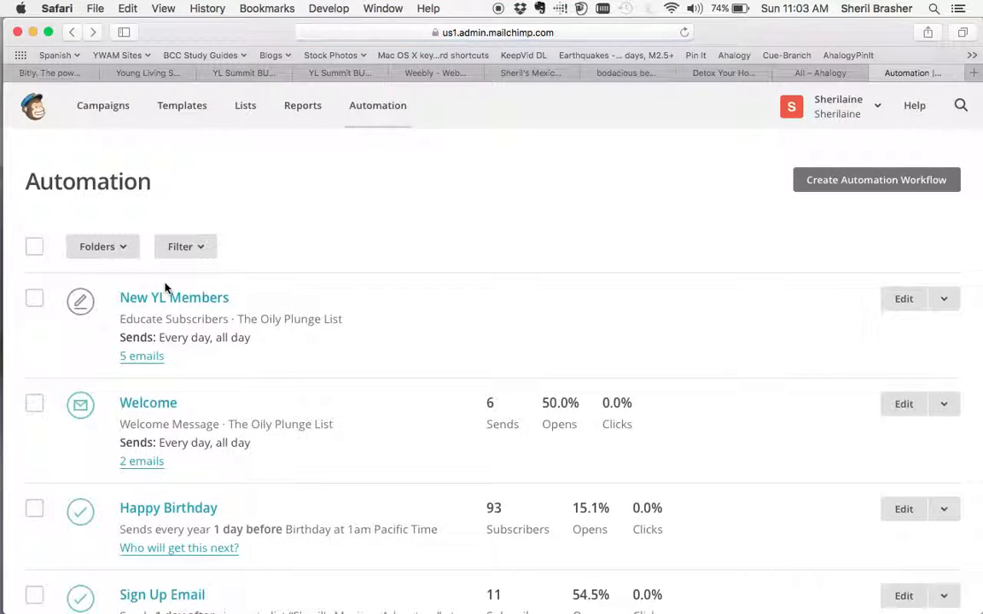
left_click(155, 409)
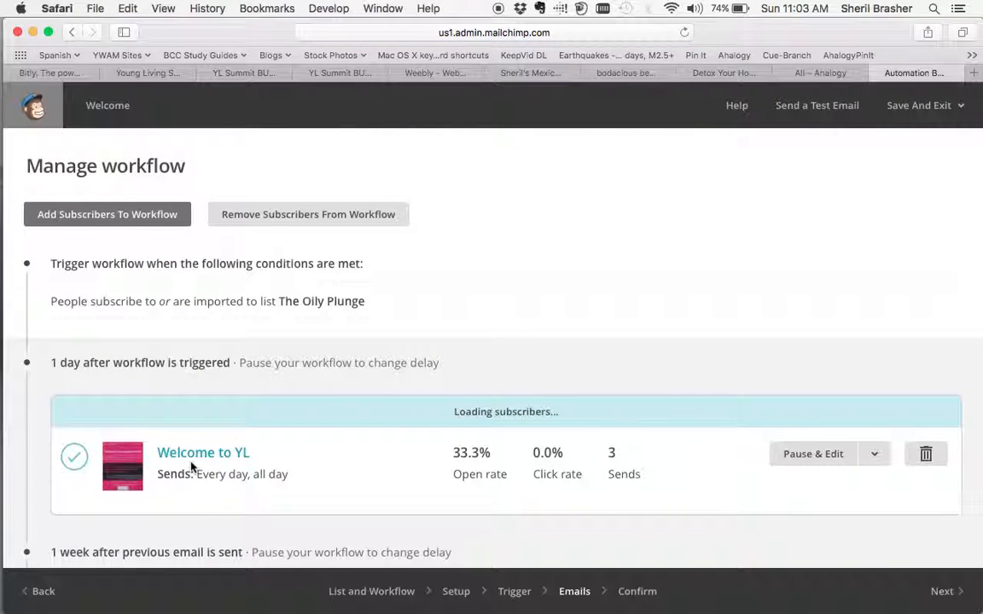
scroll(192, 464, "down", 5)
scroll(192, 457, "up", 4)
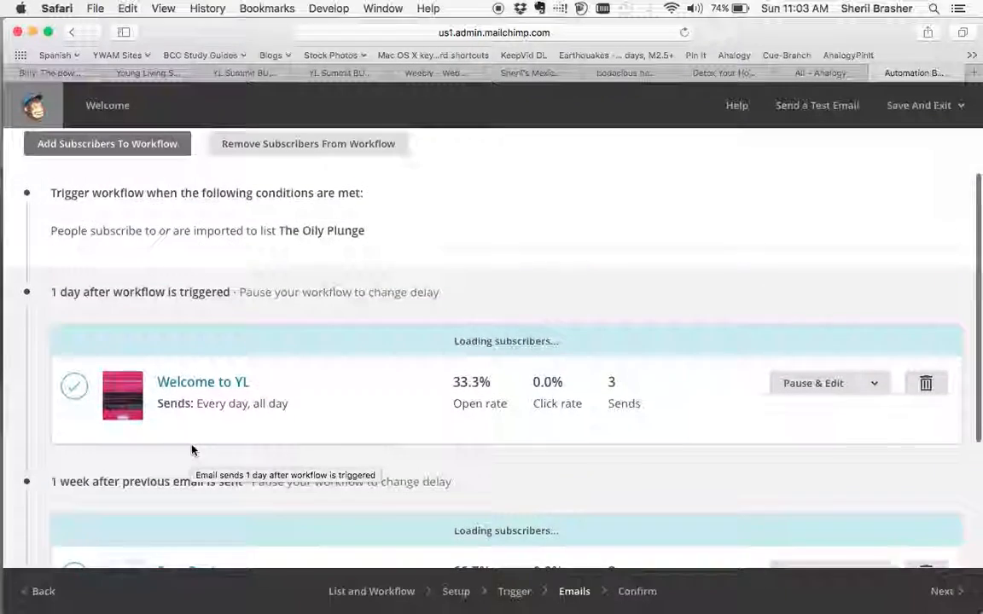
scroll(197, 412, "down", 3)
Preview the whole Welcome to YL email and return to the Welcome workflow.
left_click(206, 268)
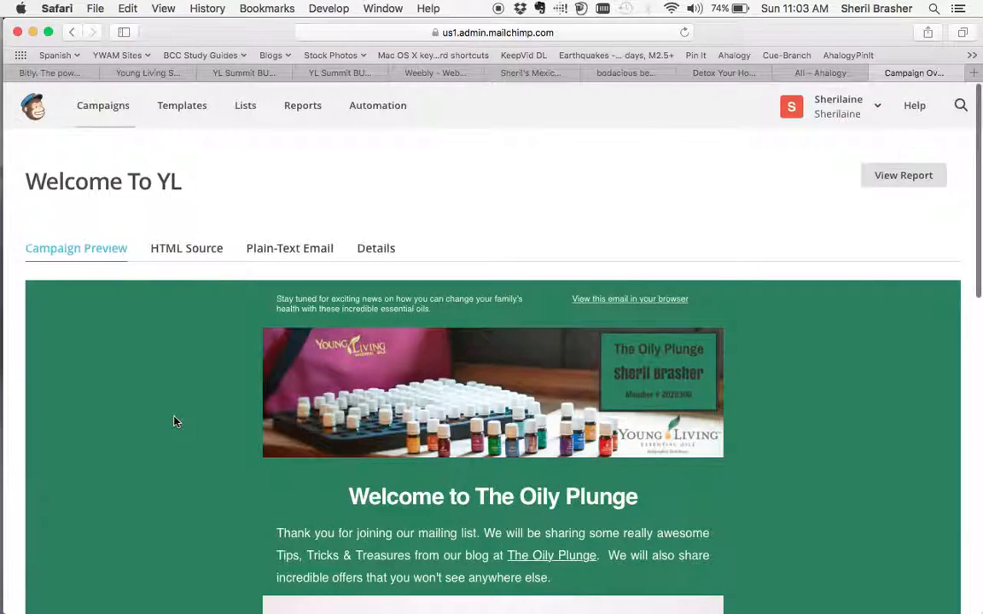
scroll(176, 421, "down", 5)
scroll(175, 421, "down", 5)
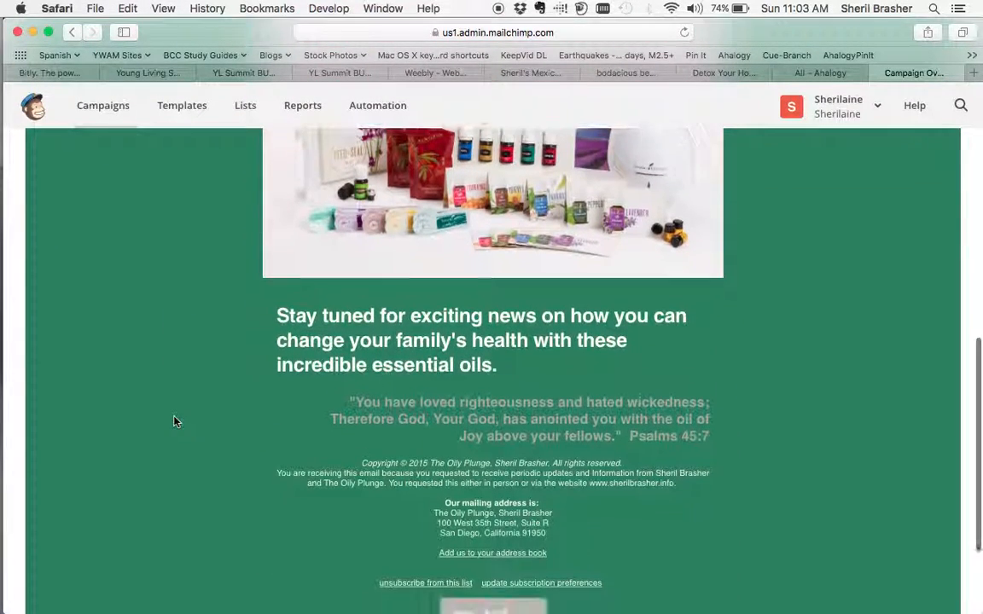
left_click(72, 32)
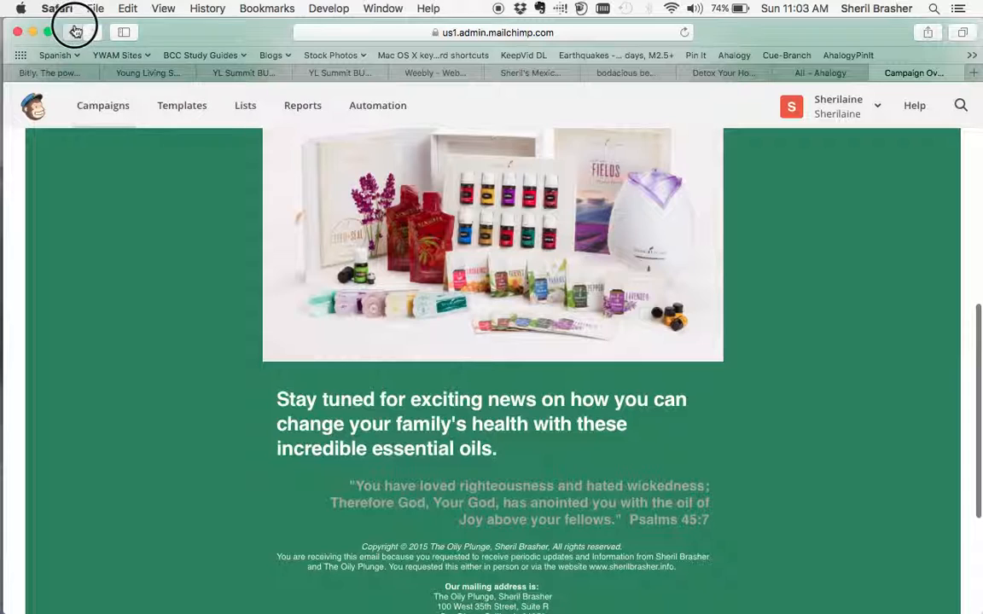
Open the workflow's Free Recipe email and examine its message and recipe card in the campaign preview.
scroll(164, 450, "down", 4)
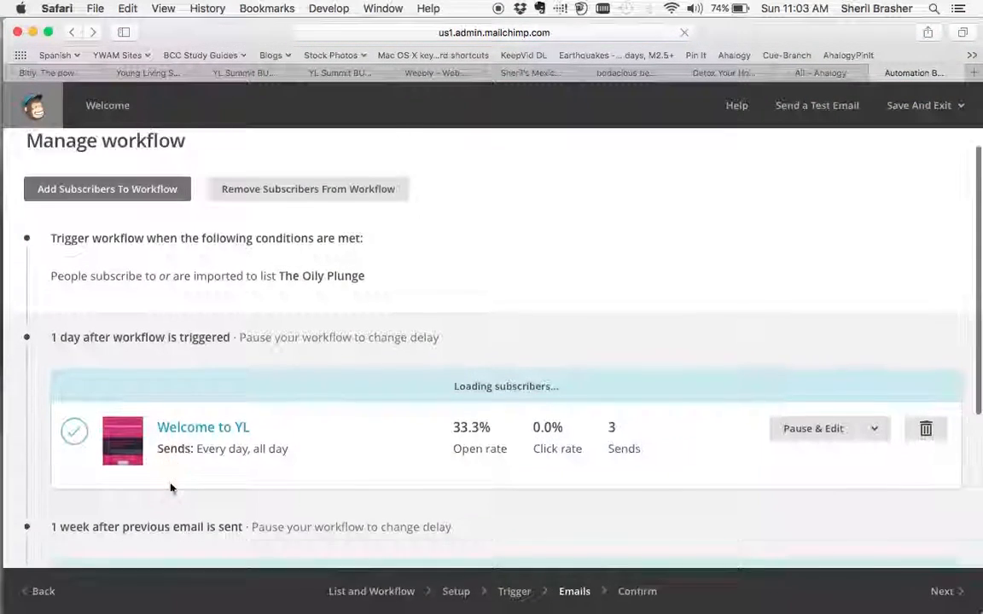
left_click(189, 483)
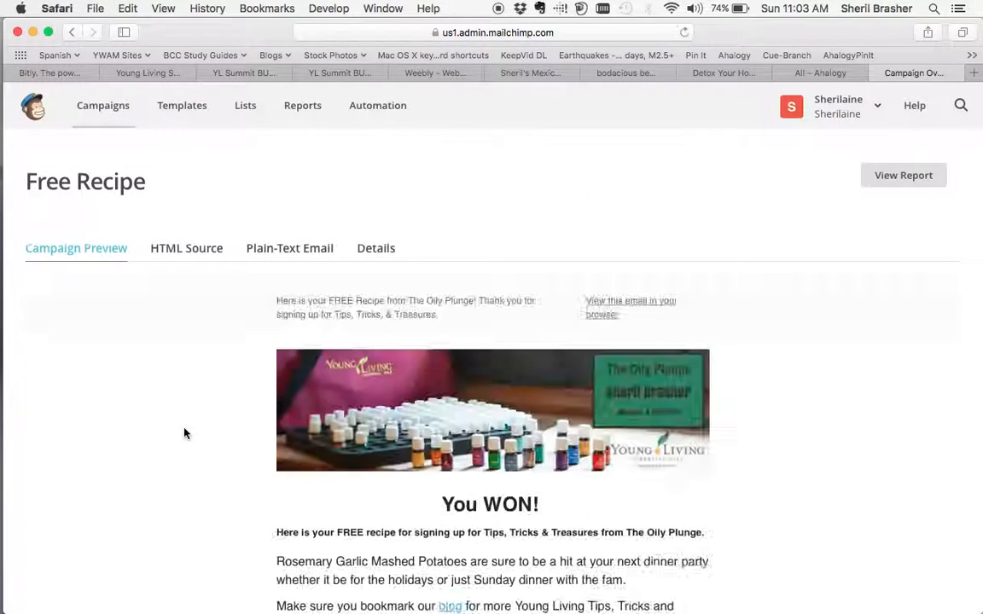
scroll(184, 433, "down", 5)
scroll(185, 433, "down", 1)
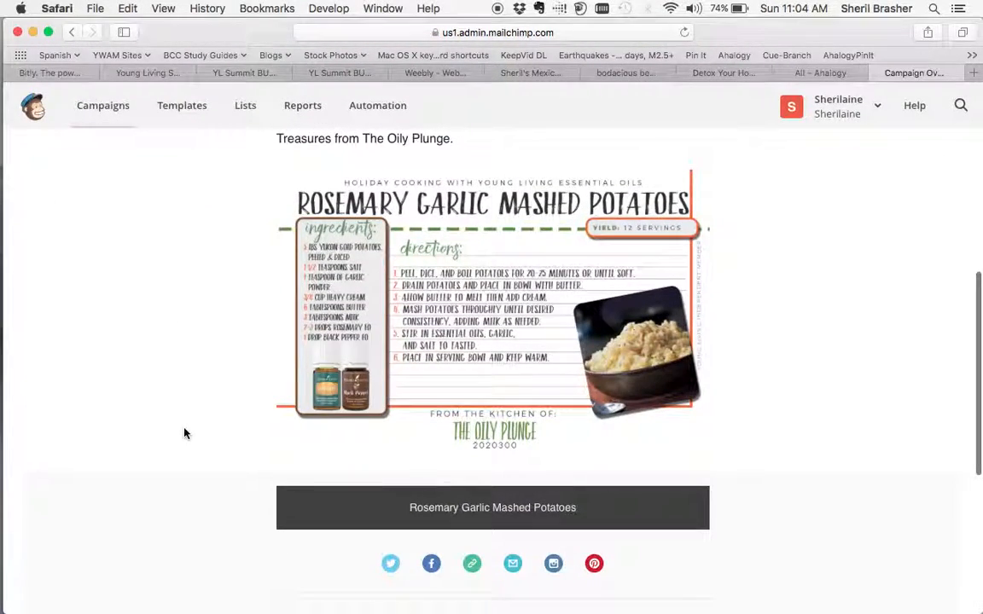
scroll(184, 433, "up", 4)
scroll(184, 434, "down", 2)
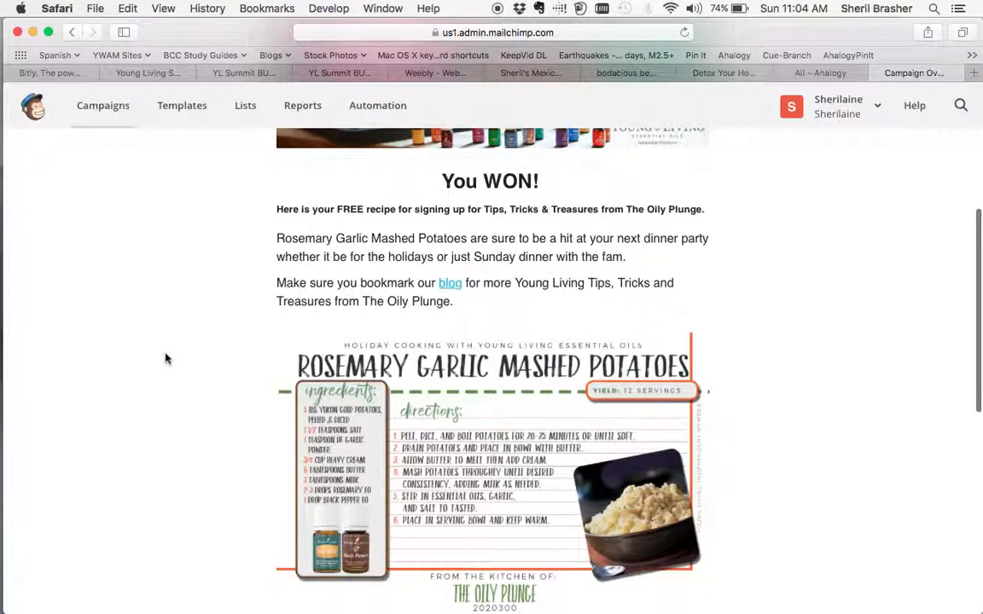
scroll(137, 281, "up", 4)
Go back to the Welcome workflow, then save and exit it to the Dashboard.
left_click(70, 31)
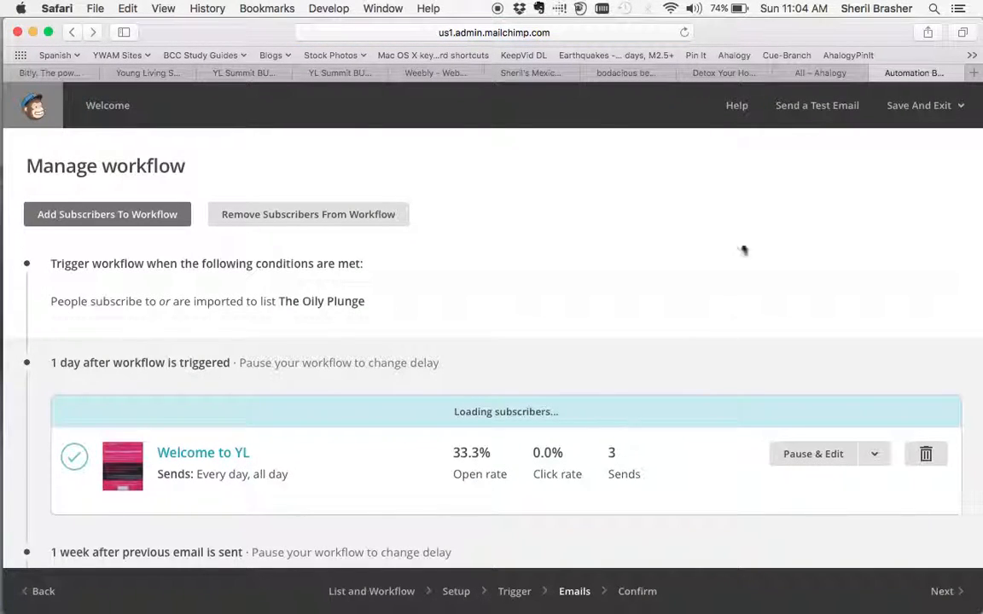
left_click(918, 105)
left_click(915, 144)
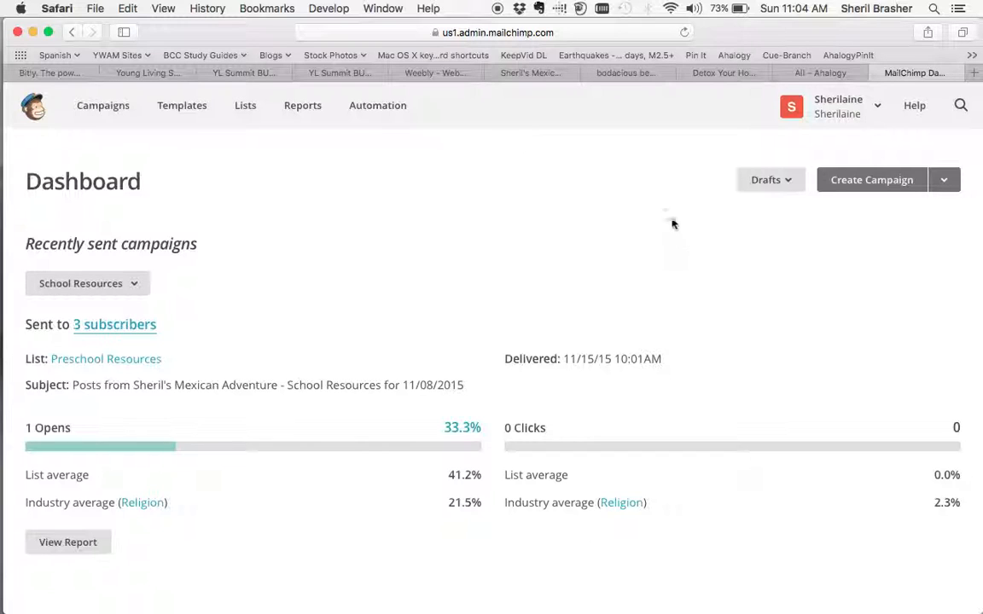
Switch to the already open blog website and open a page from its The Oily Plunge section.
left_click(532, 74)
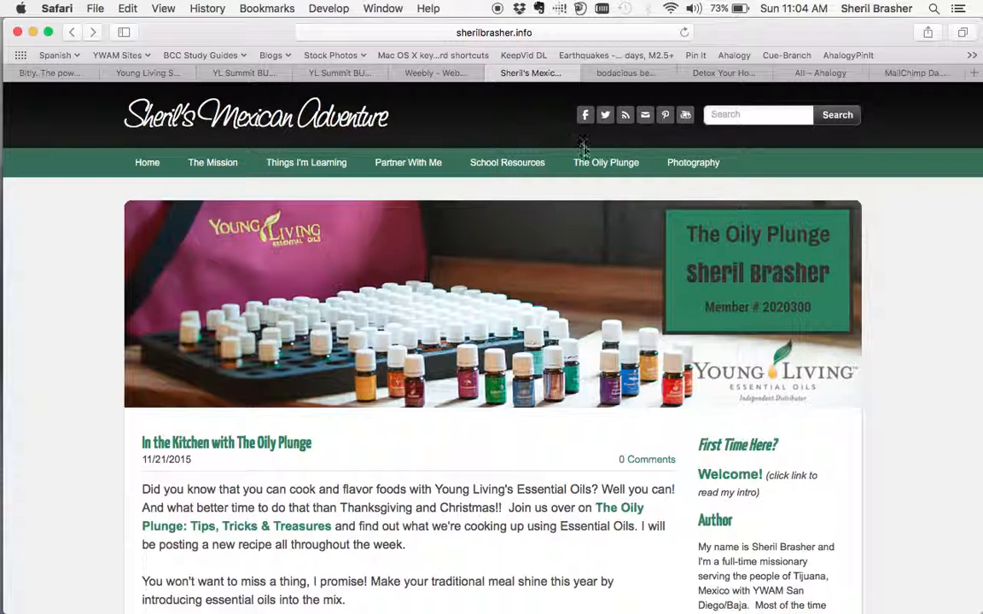
mouse_move(589, 161)
left_click(611, 202)
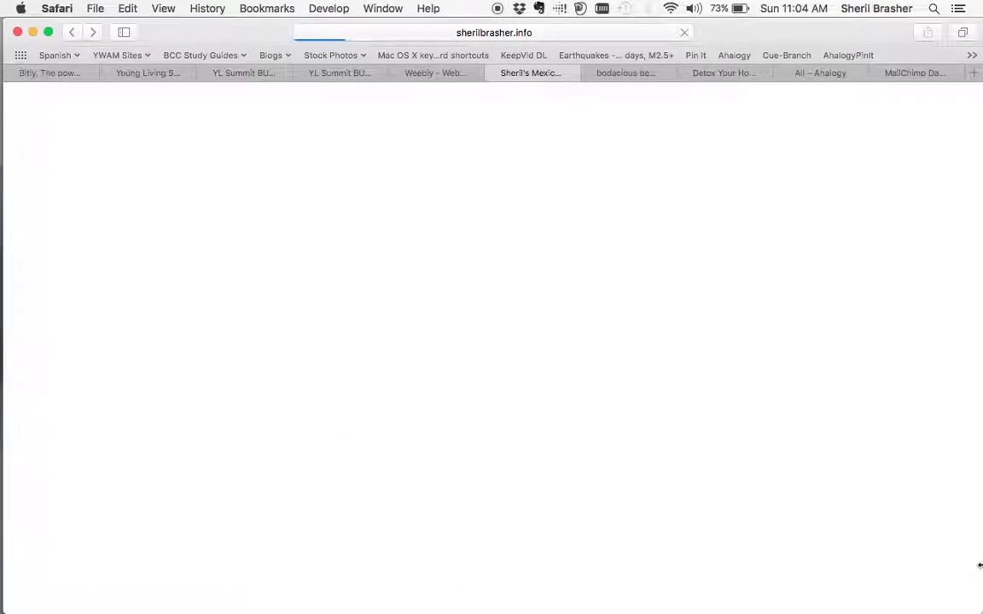